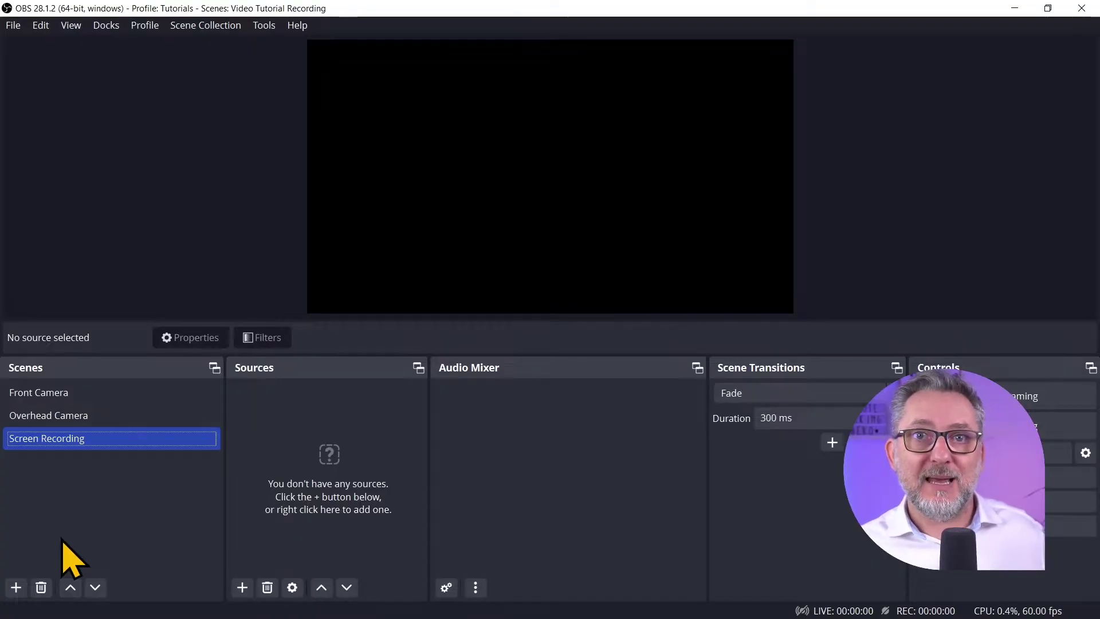
Add a divider scene named "Scenes for nesting" with a leading row of dots.
{"action": "left_click", "coordinate": [16, 588]}
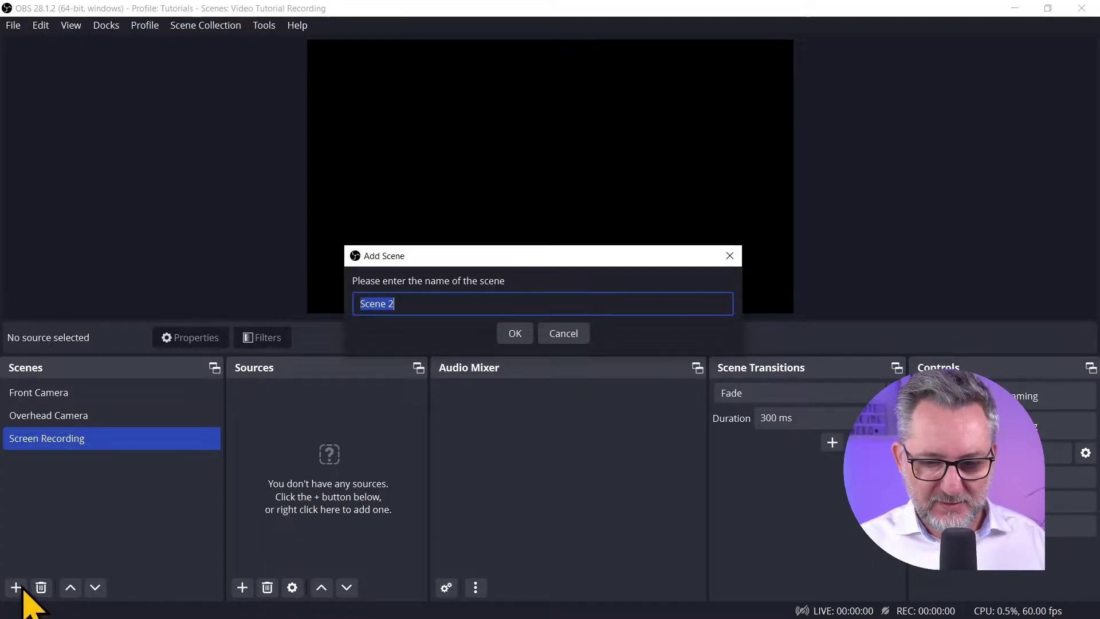
{"action": "key", "text": "BackSpace"}
{"action": "type", "text": "..."}
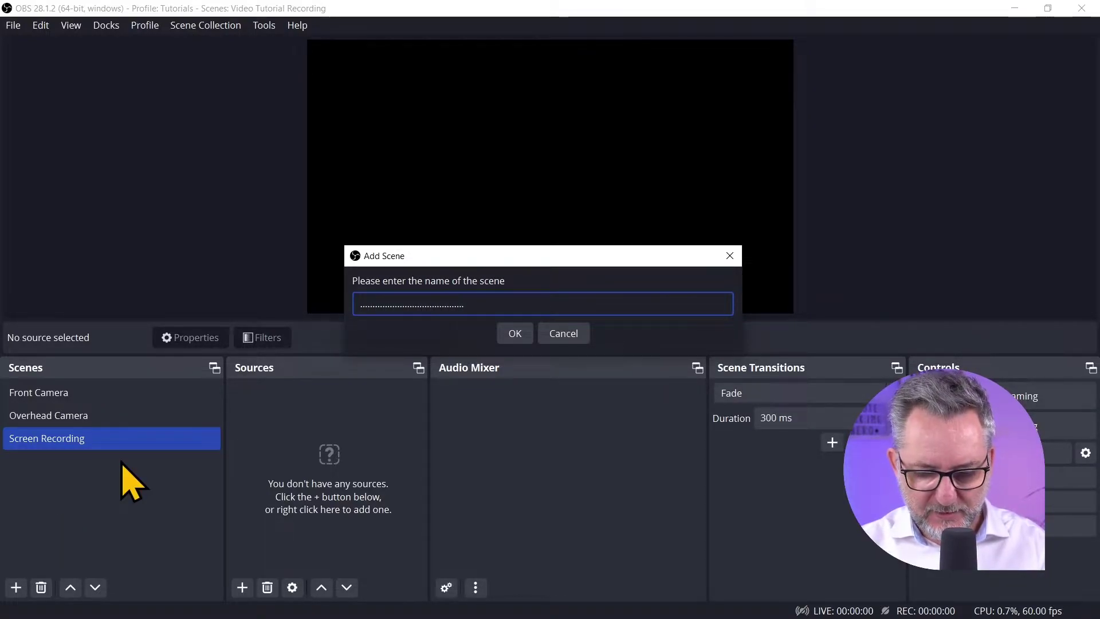
{"action": "type", "text": "Scenes for nesting"}
{"action": "left_click", "coordinate": [515, 334]}
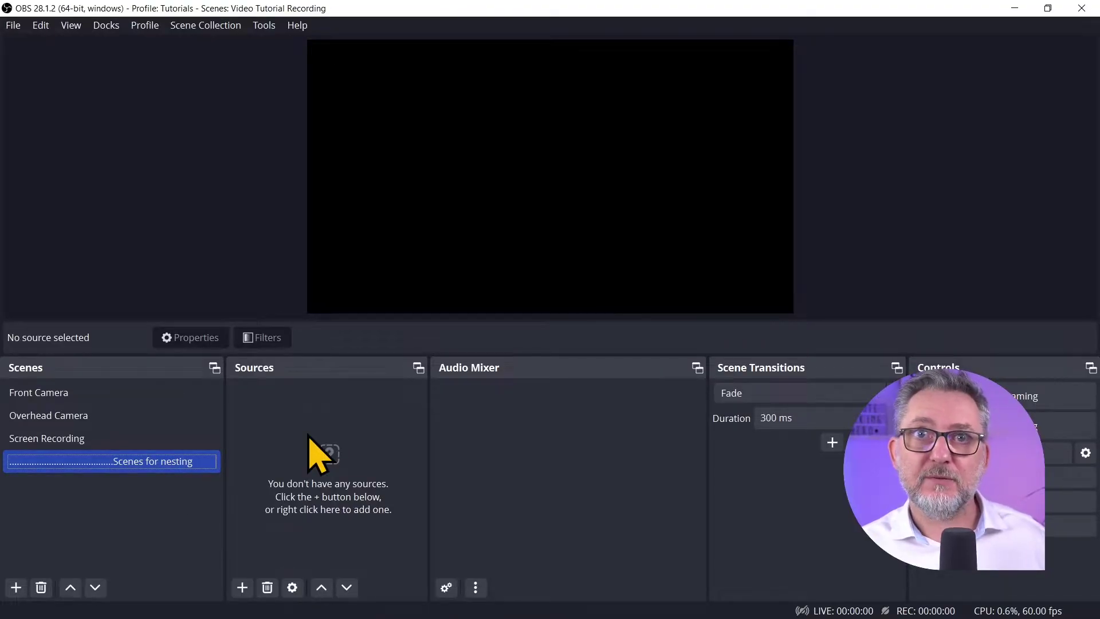
Add a scene named "Front Camera Native" below the nesting divider.
{"action": "left_click", "coordinate": [16, 587]}
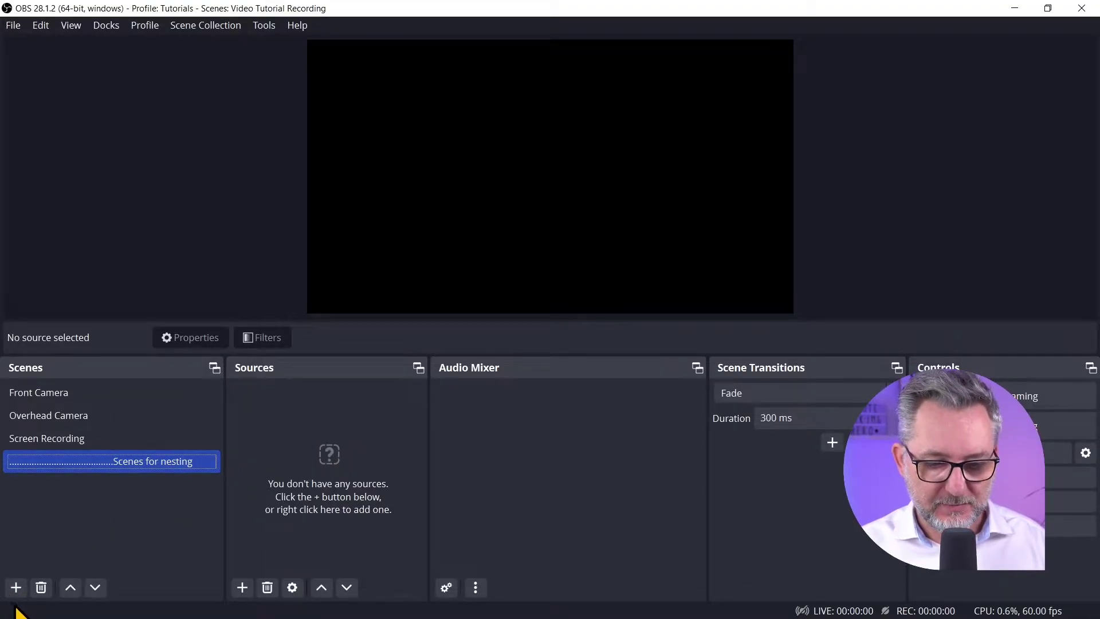
{"action": "type", "text": "Front Camera Native"}
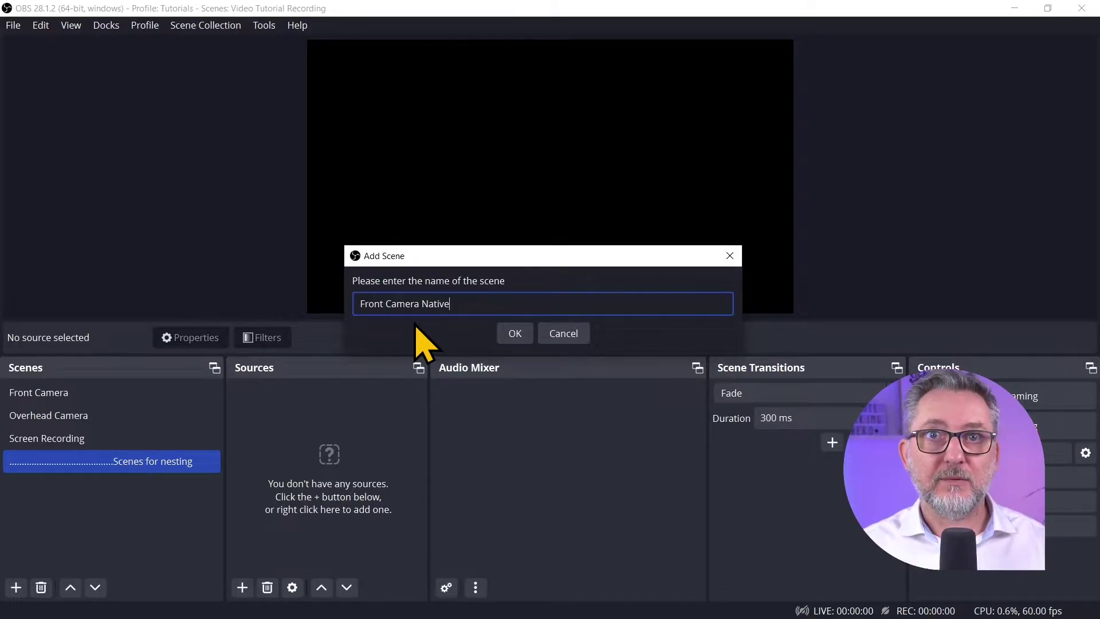
{"action": "key", "text": "Return"}
Add two more scenes named "Overhead Camera Native" and "Screen Native".
{"action": "left_click", "coordinate": [16, 588]}
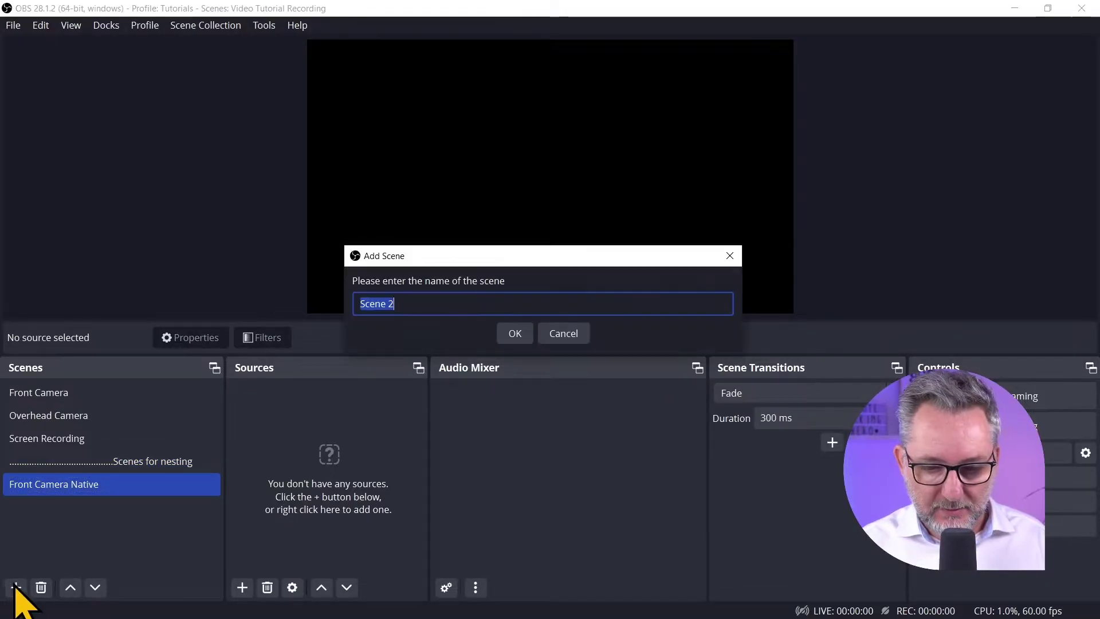
{"action": "type", "text": "Overhead Camera Native"}
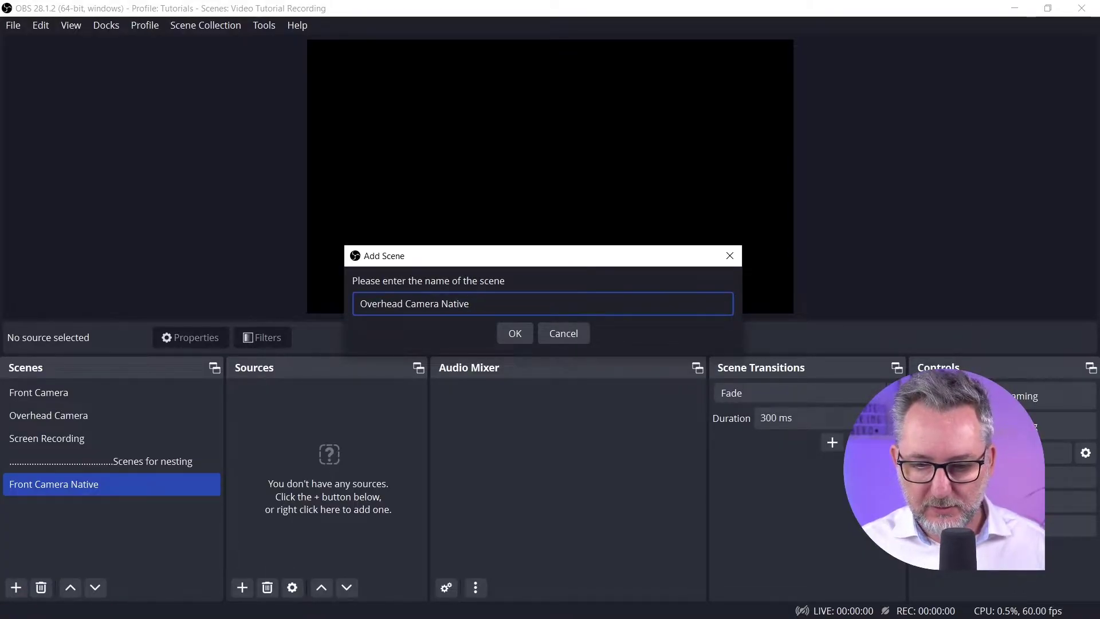
{"action": "left_click", "coordinate": [517, 334]}
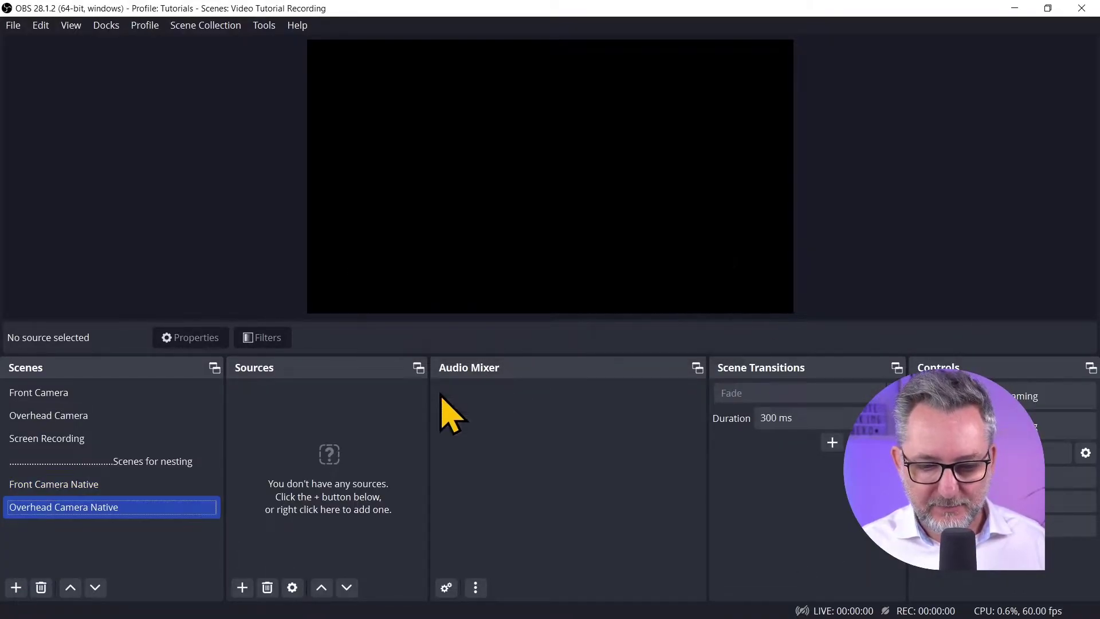
{"action": "left_click", "coordinate": [16, 587]}
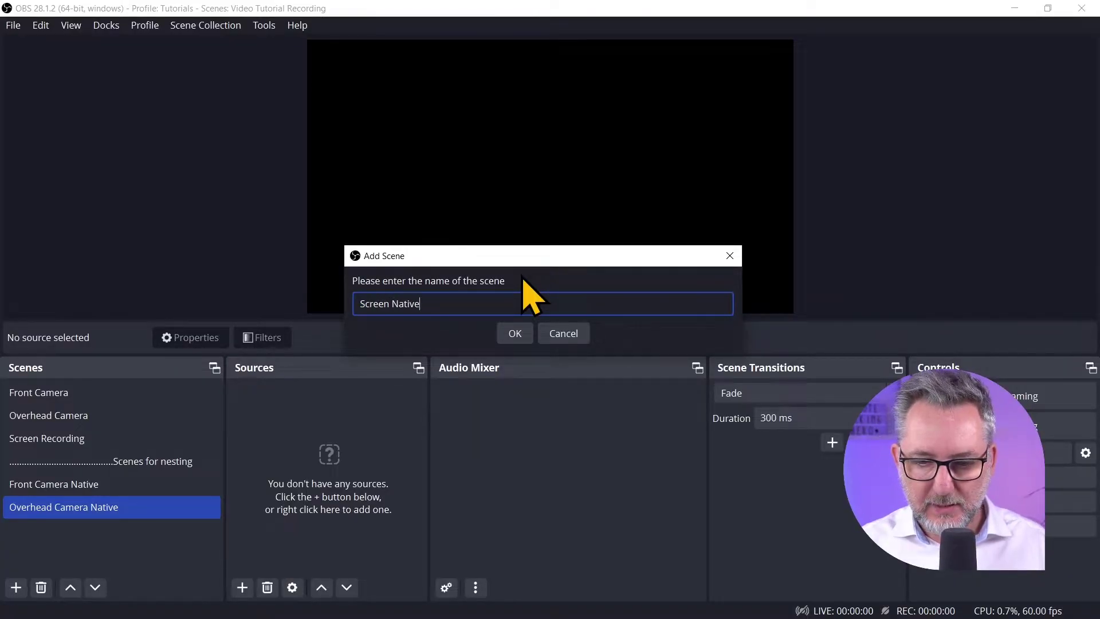
{"action": "left_click", "coordinate": [522, 335]}
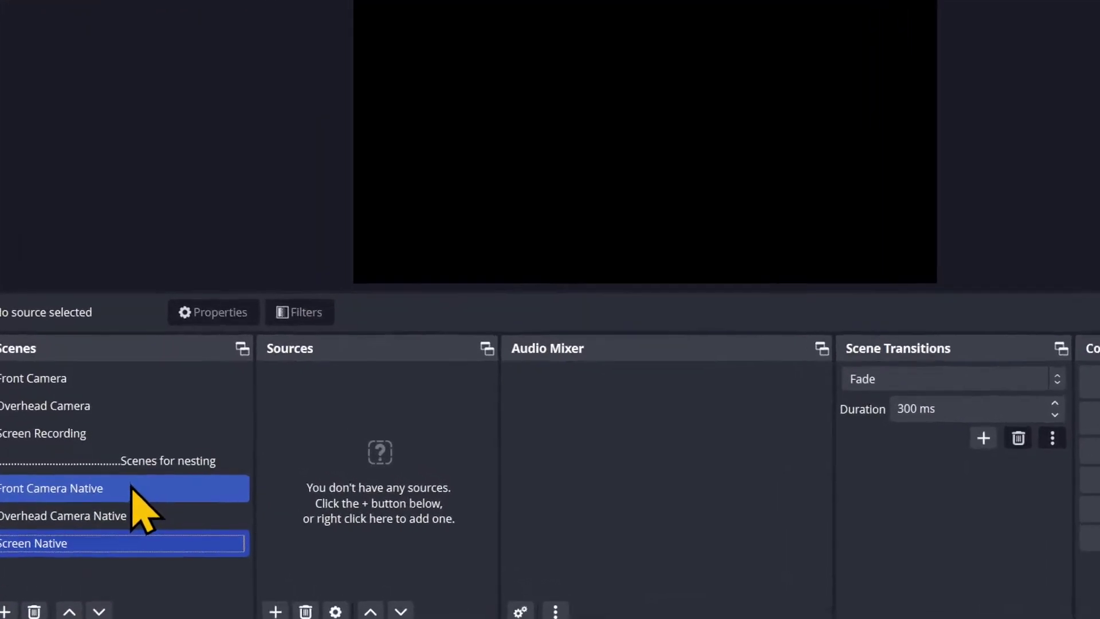
Add a Video Capture Device source named "Sony Camera" to the Front Camera Native scene, using the Cam Link 4K device.
{"action": "left_click", "coordinate": [123, 484]}
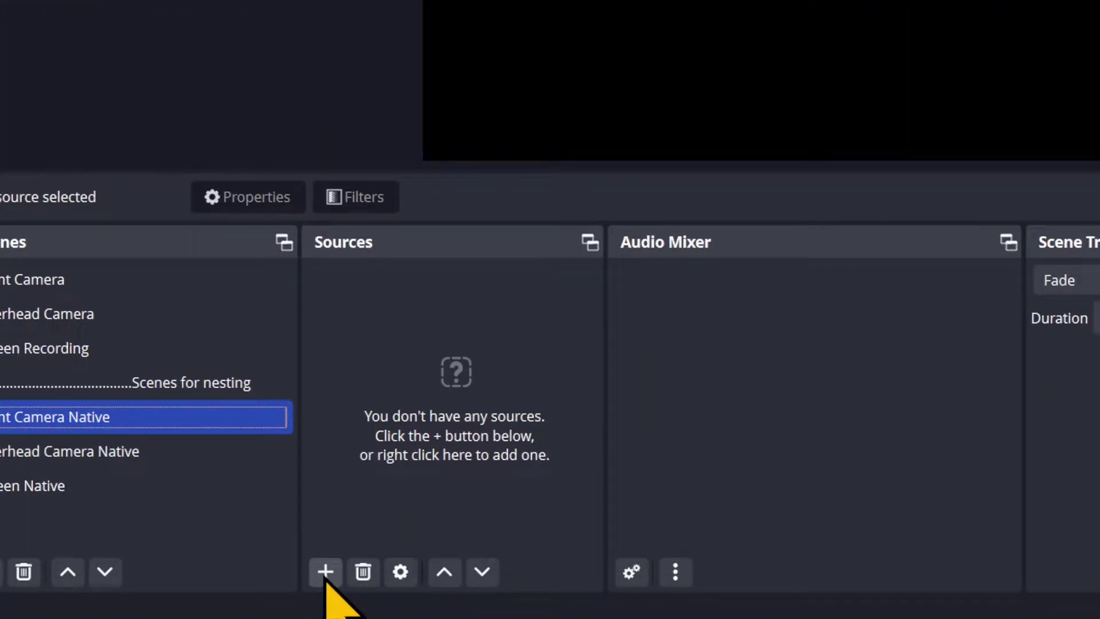
{"action": "left_click", "coordinate": [325, 572]}
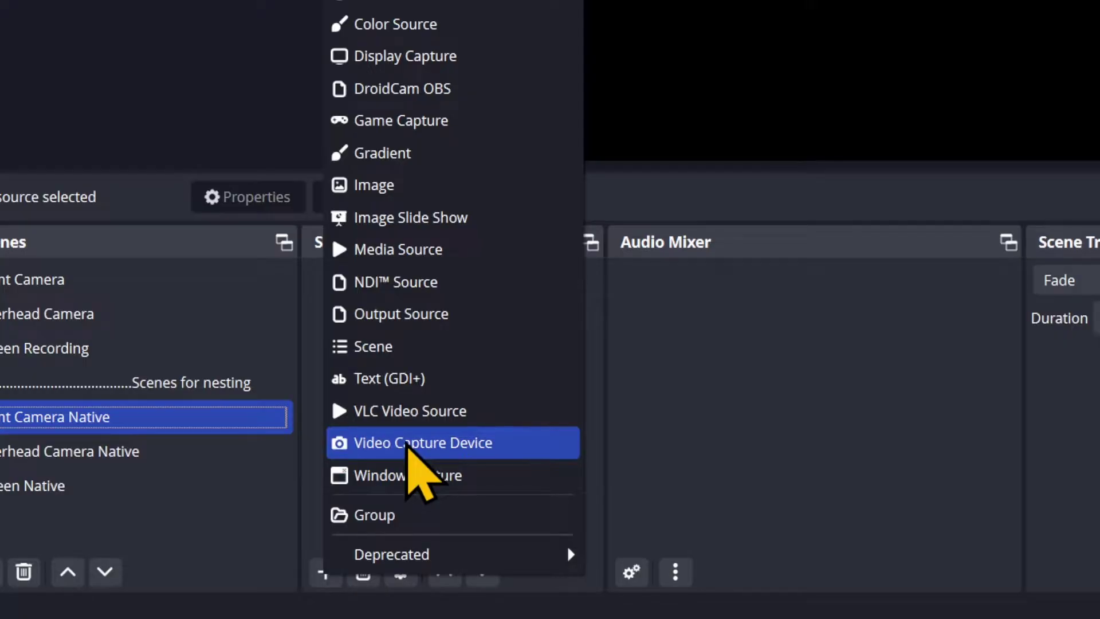
{"action": "left_click", "coordinate": [407, 445]}
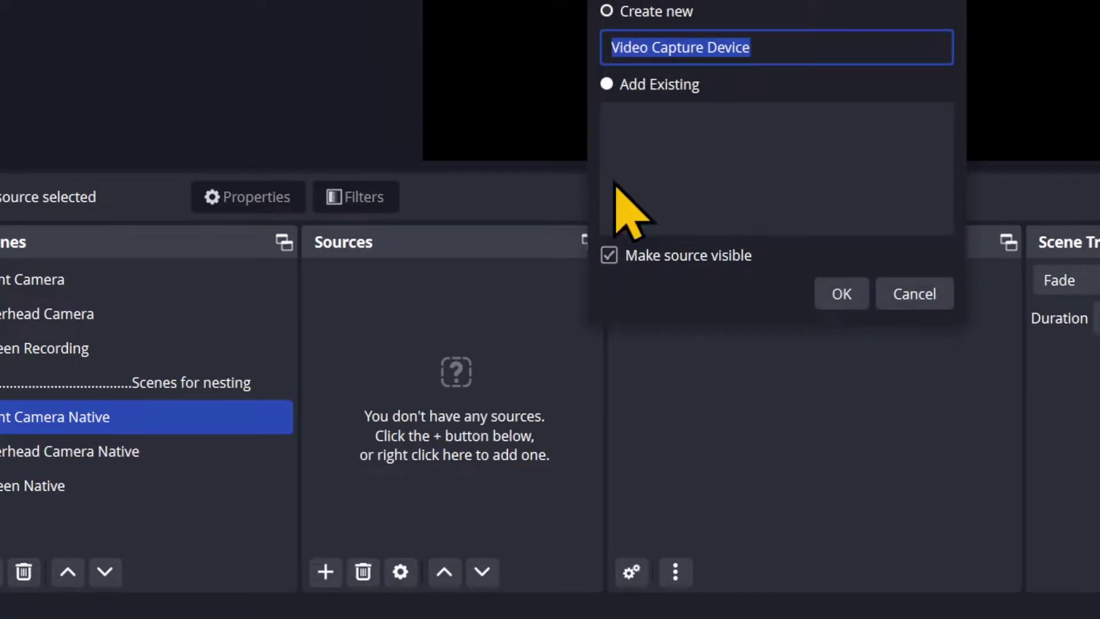
{"action": "type", "text": "Sony Camera"}
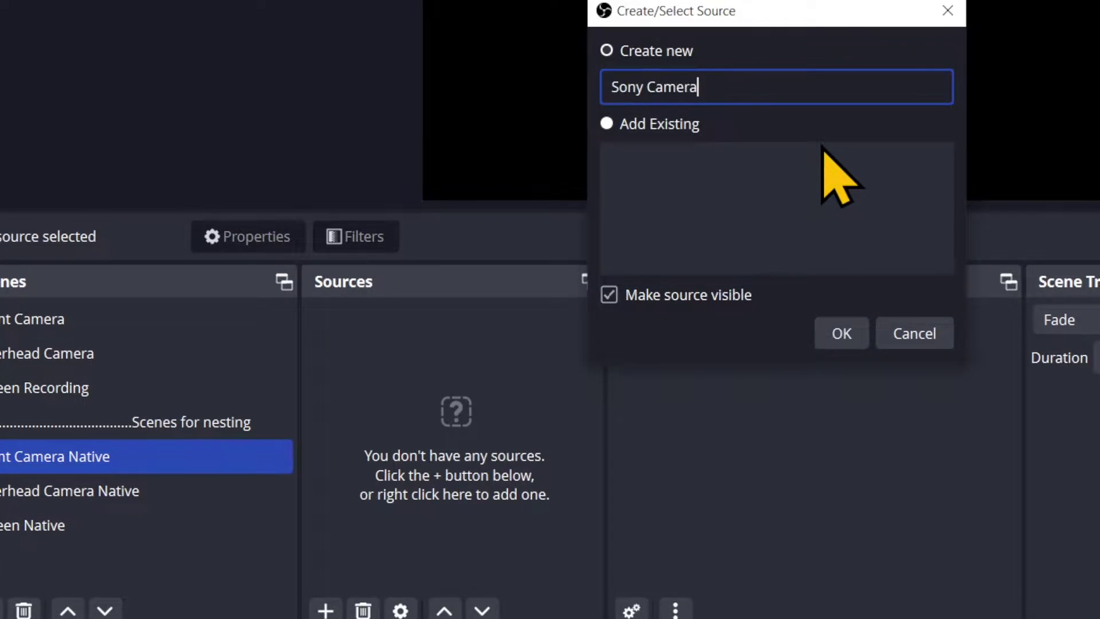
{"action": "left_click", "coordinate": [842, 334]}
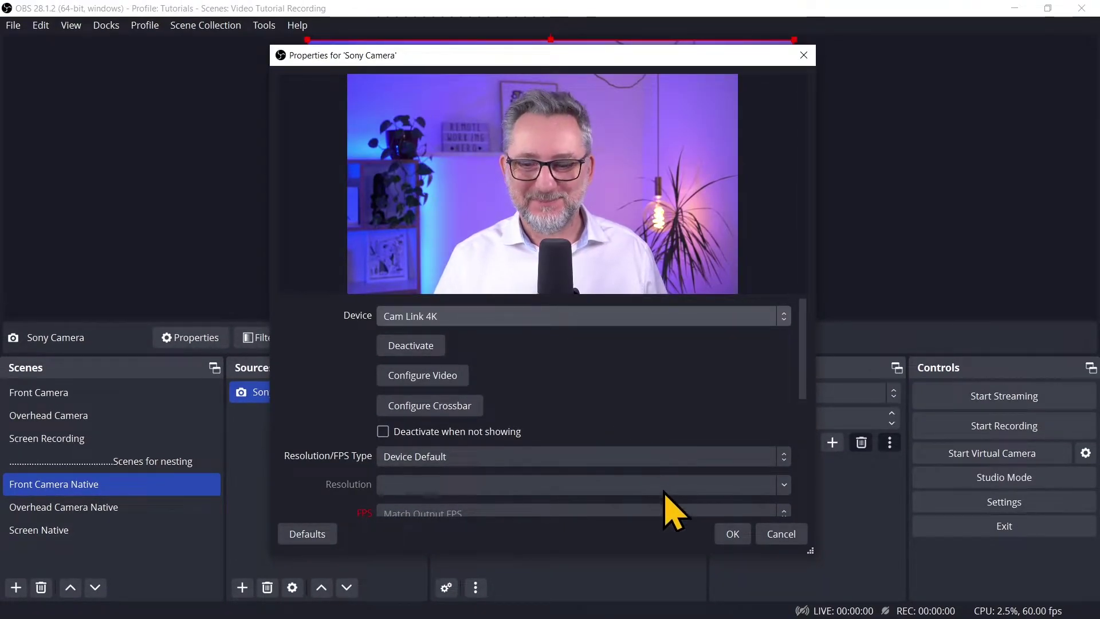
{"action": "left_click", "coordinate": [734, 534]}
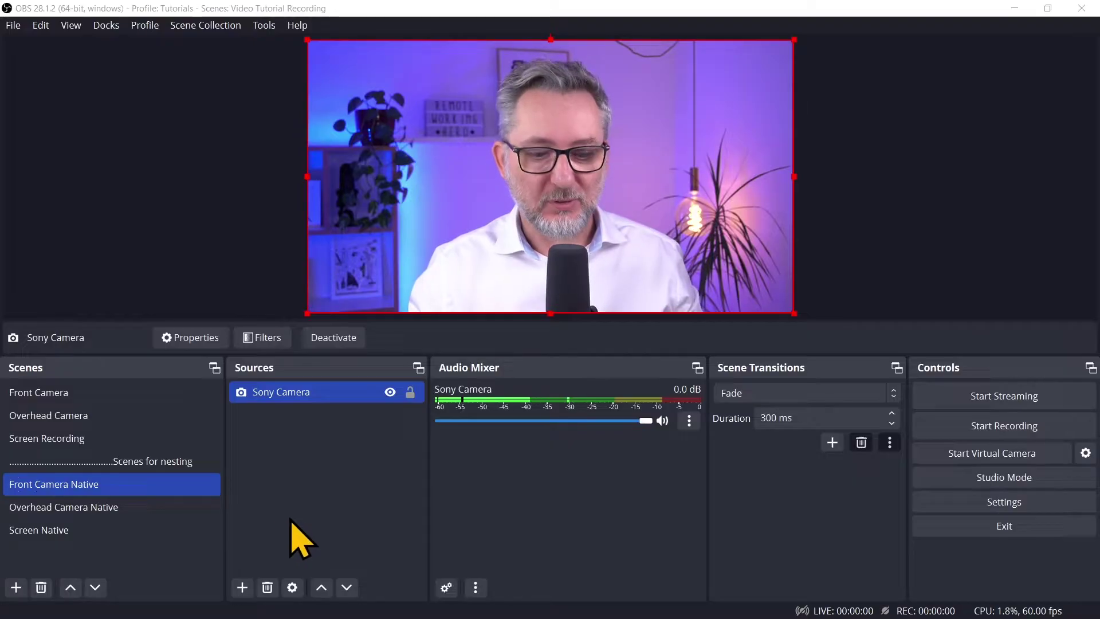
Add a Video Capture Device source named "Webcam" to the Overhead Camera Native scene, with USB Camera as its device.
{"action": "left_click", "coordinate": [103, 510], "text": "ctrl"}
{"action": "left_click", "coordinate": [103, 510]}
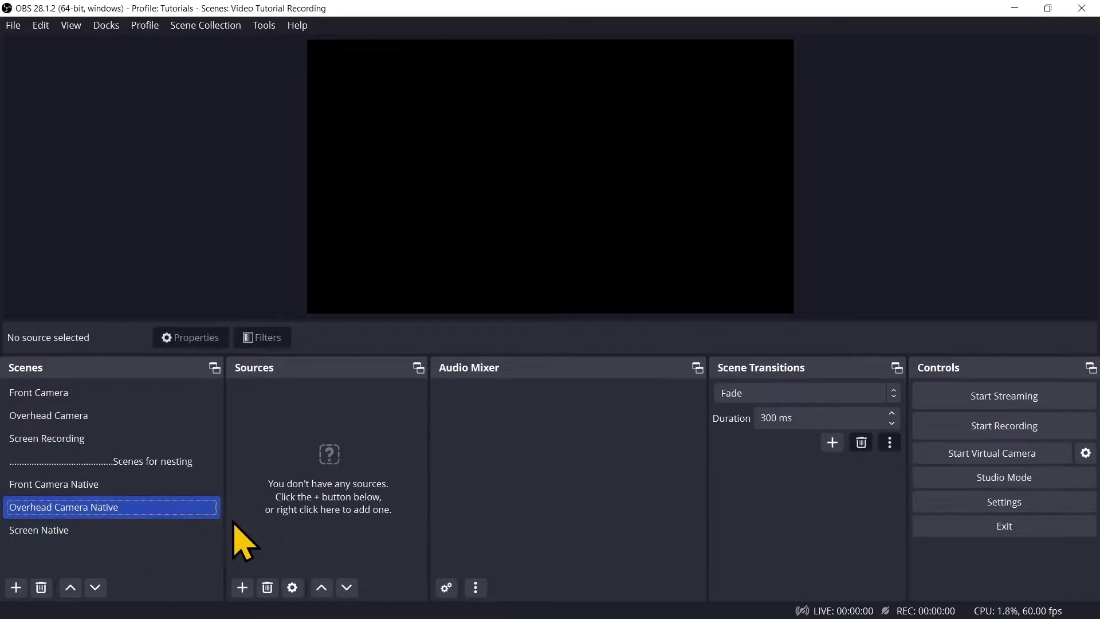
{"action": "left_click", "coordinate": [249, 590]}
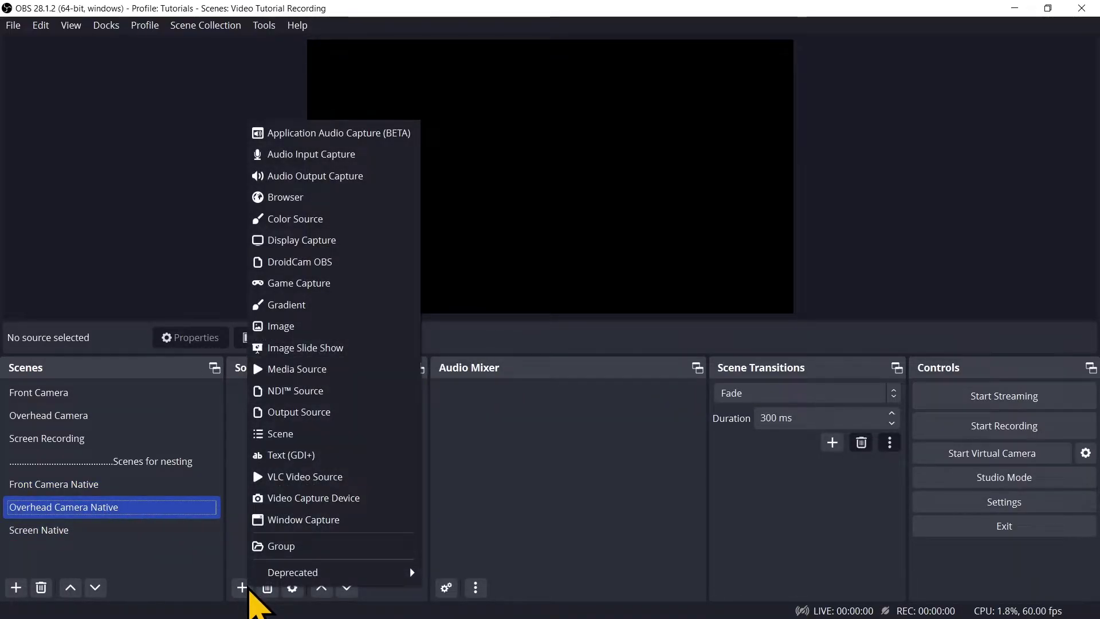
{"action": "left_click", "coordinate": [355, 500]}
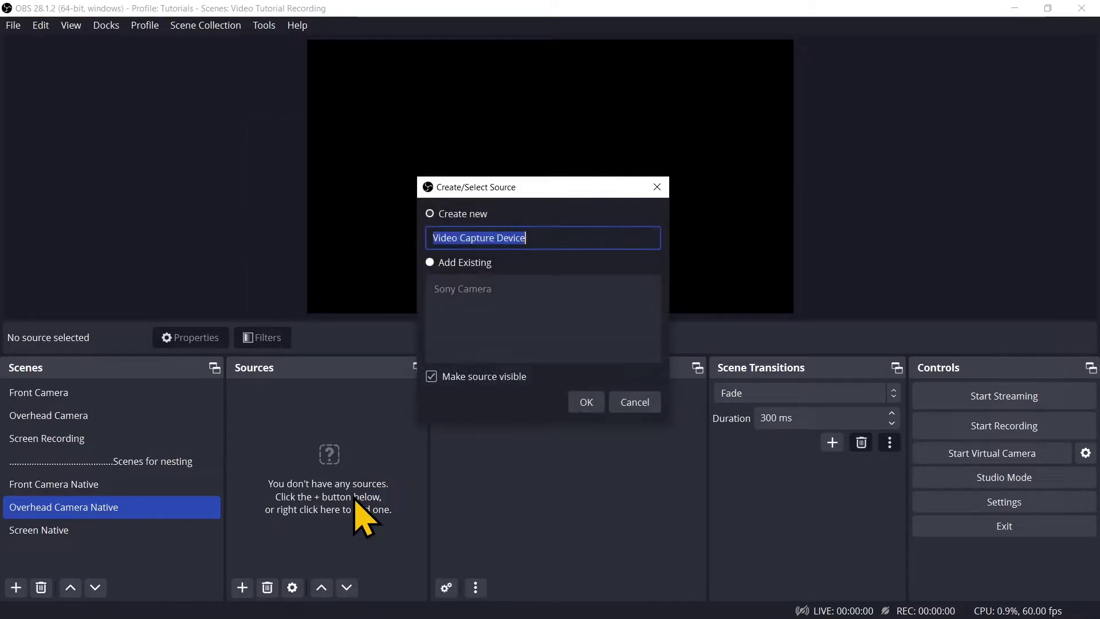
{"action": "type", "text": "Webcam"}
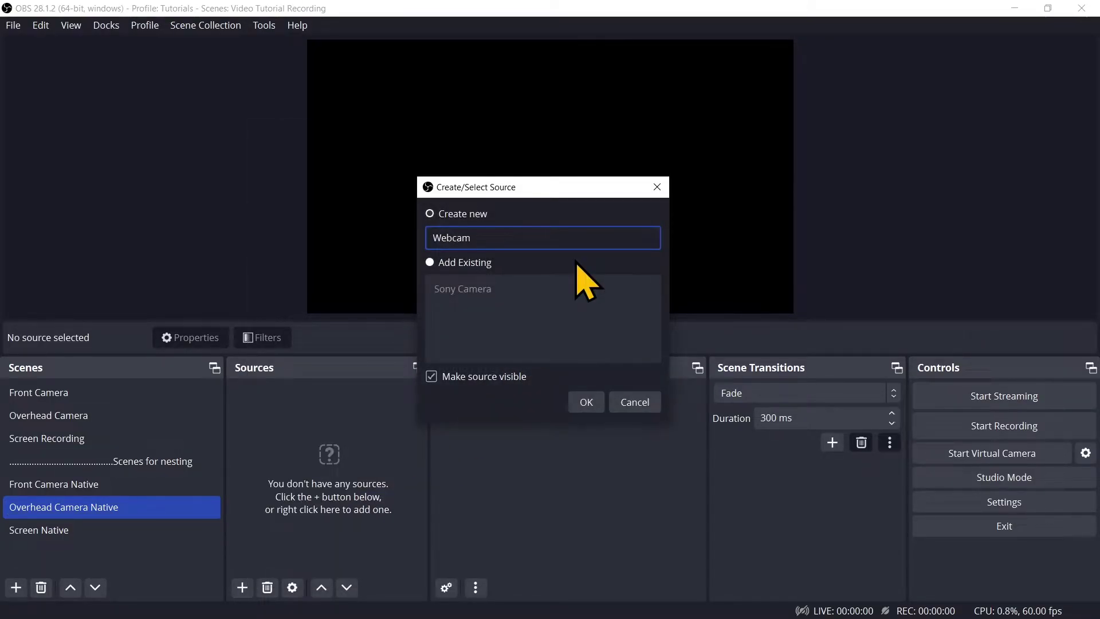
{"action": "left_click", "coordinate": [585, 402]}
{"action": "left_click", "coordinate": [583, 316]}
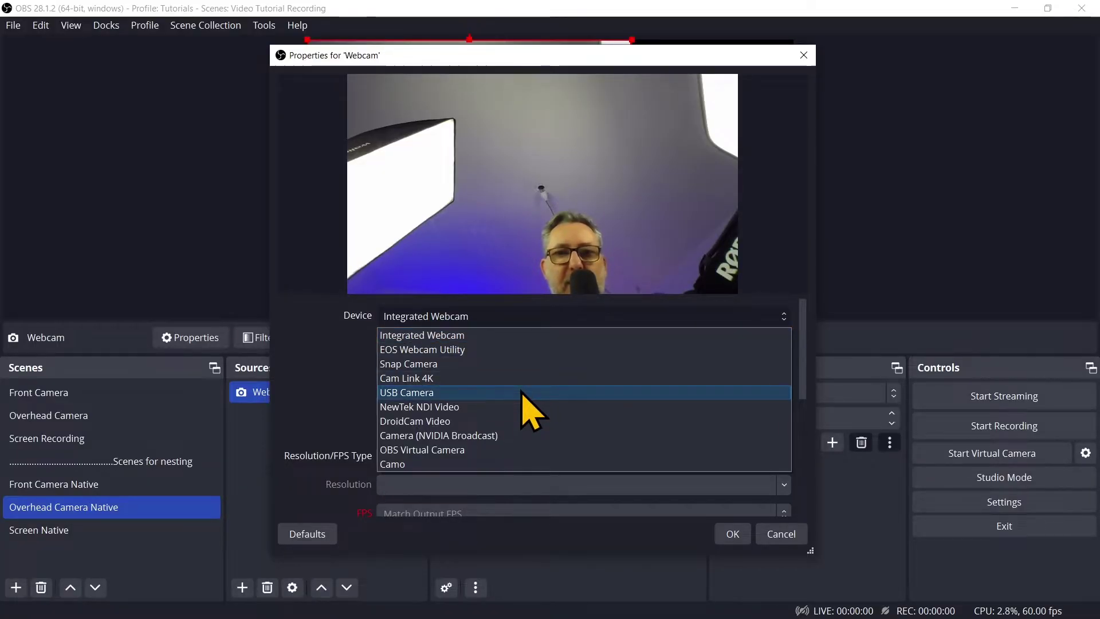
{"action": "left_click", "coordinate": [527, 395]}
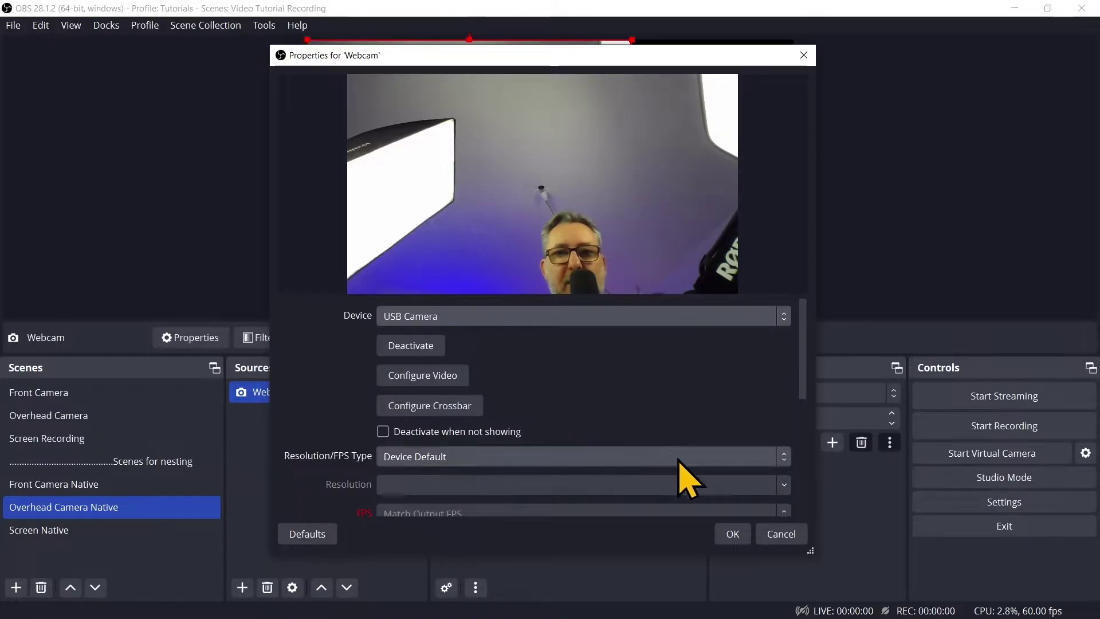
{"action": "left_click", "coordinate": [739, 534]}
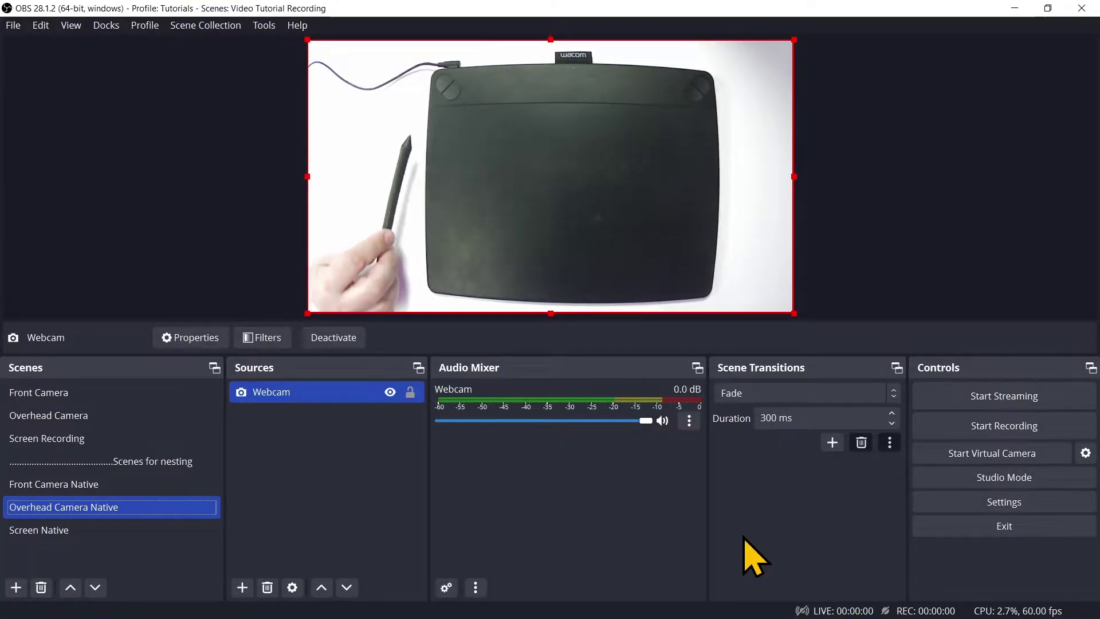
Add a Display Capture source named "Laptop Screen" to the Screen Native scene, capturing Display 1.
{"action": "left_click", "coordinate": [62, 538]}
{"action": "left_click", "coordinate": [242, 588]}
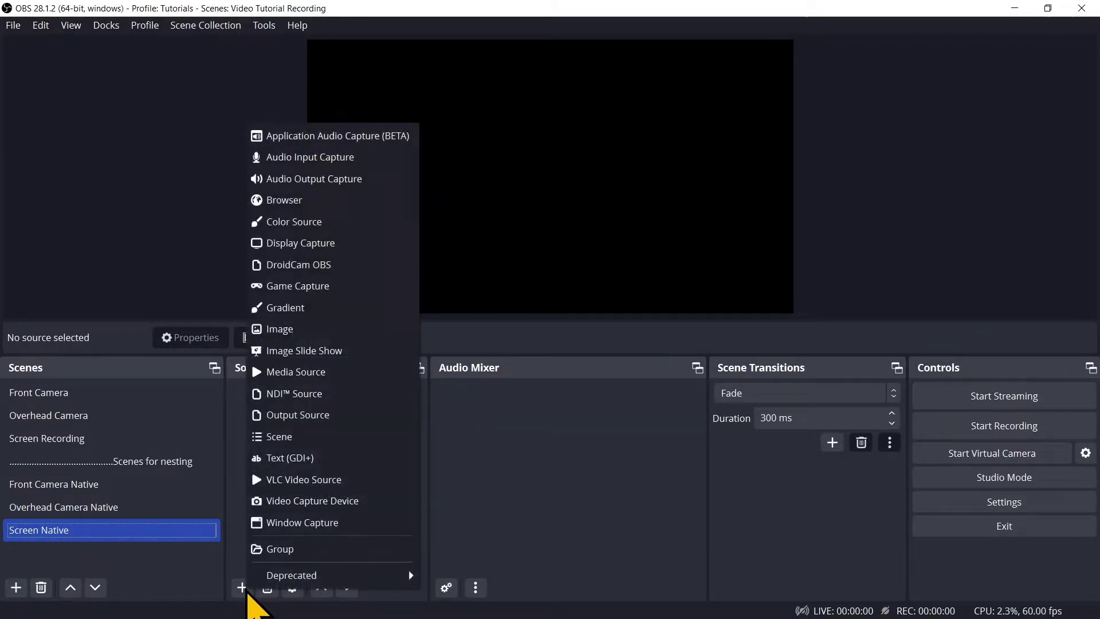
{"action": "left_click", "coordinate": [311, 245]}
{"action": "key", "text": "BackSpace"}
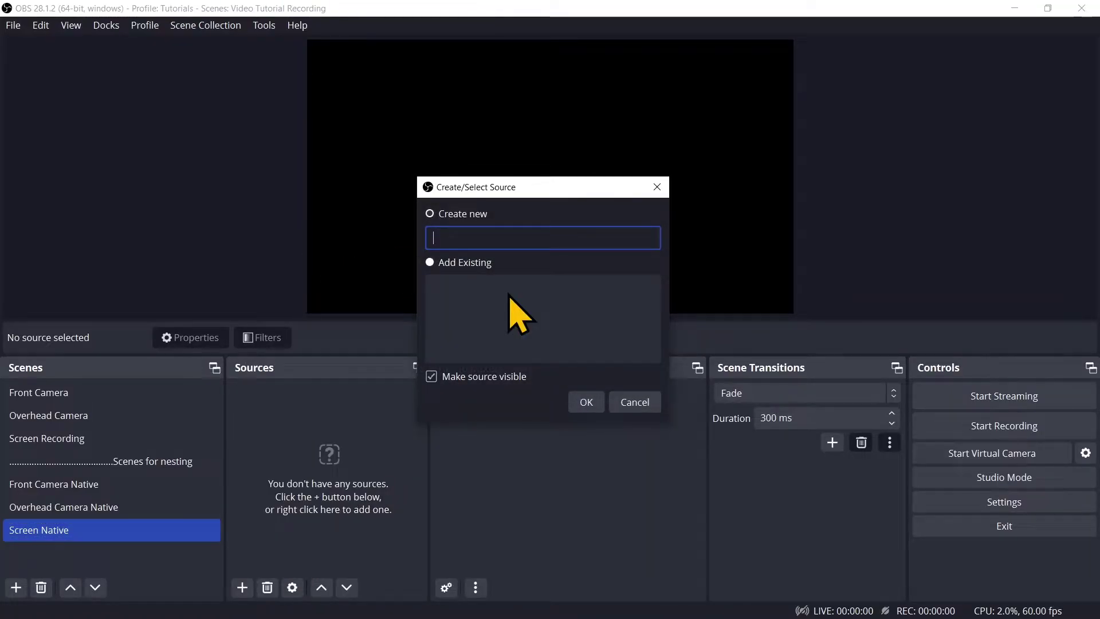
{"action": "type", "text": "Laptop Screen"}
{"action": "left_click", "coordinate": [586, 403]}
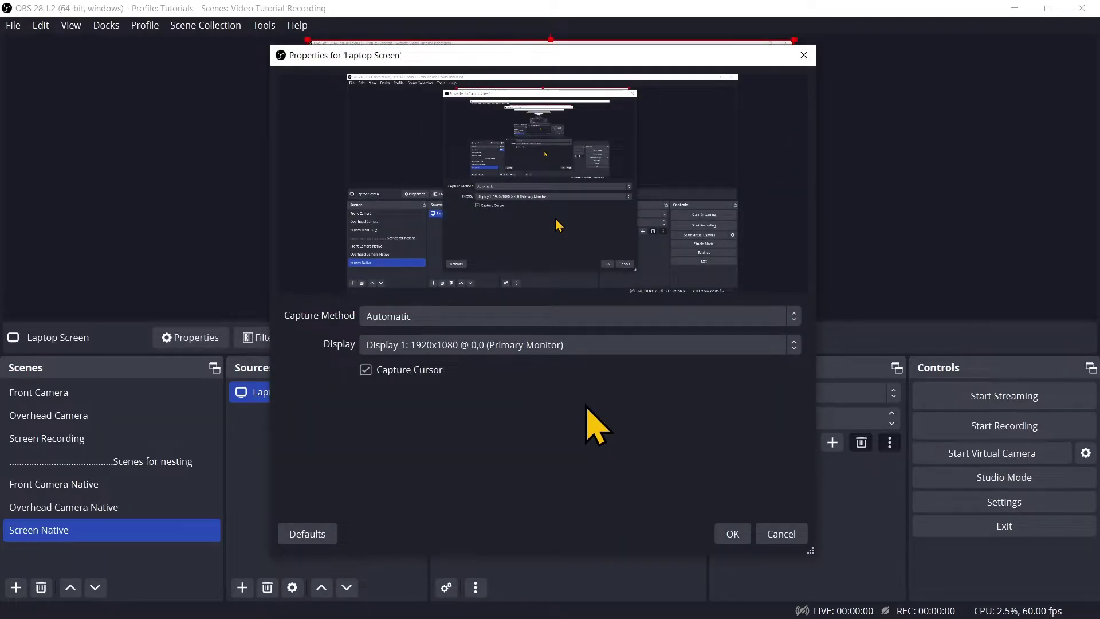
{"action": "left_click", "coordinate": [727, 535]}
Add a divider scene named "Production Scenes" with leading dots and move it above the Front Camera scene.
{"action": "left_click", "coordinate": [179, 484], "text": "ctrl"}
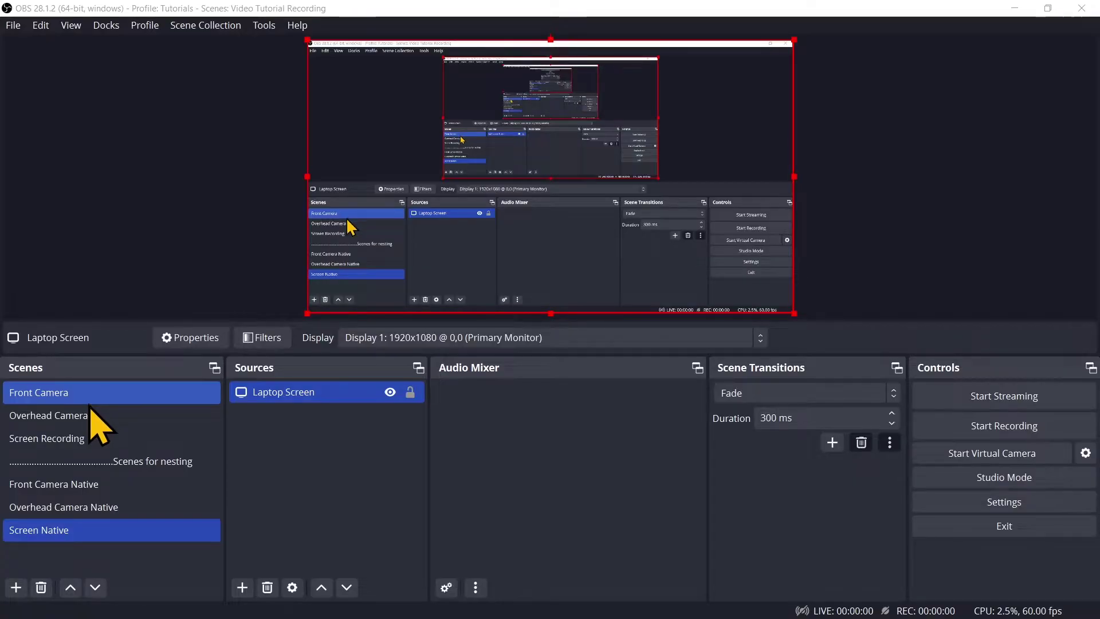
{"action": "left_click", "coordinate": [16, 587]}
{"action": "key", "text": "BackSpace"}
{"action": "type", "text": "...........................Production Scenes"}
{"action": "left_click", "coordinate": [515, 333]}
{"action": "left_click_drag", "start_coordinate": [109, 553], "coordinate": [112, 394]}
Nest the existing Front Camera Native scene as a source in the Front Camera scene.
{"action": "left_click", "coordinate": [80, 417]}
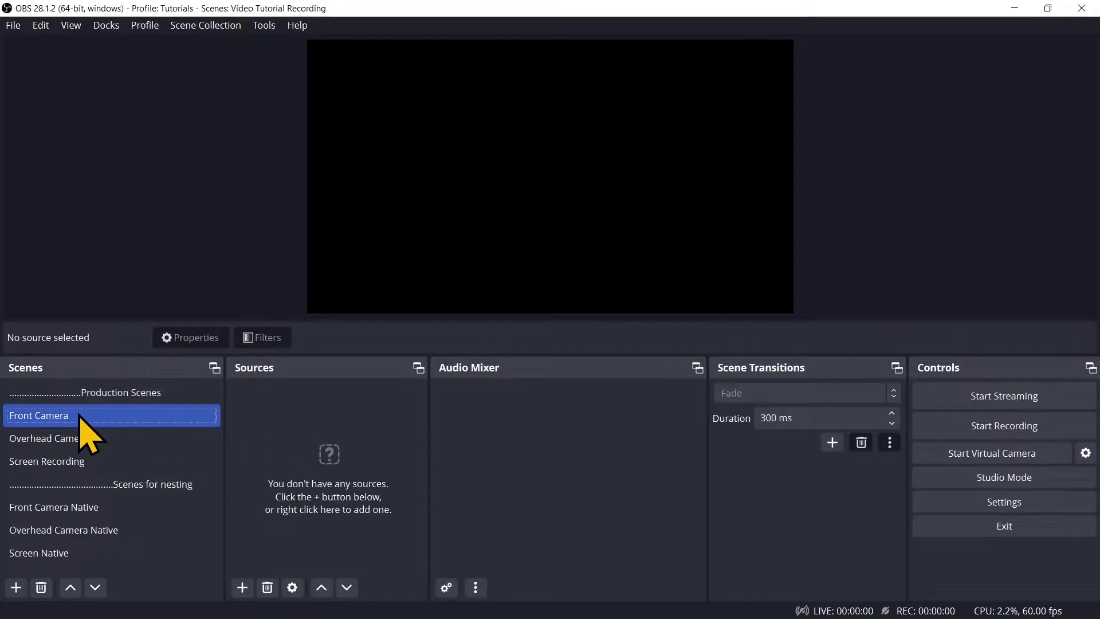
{"action": "left_click", "coordinate": [243, 588]}
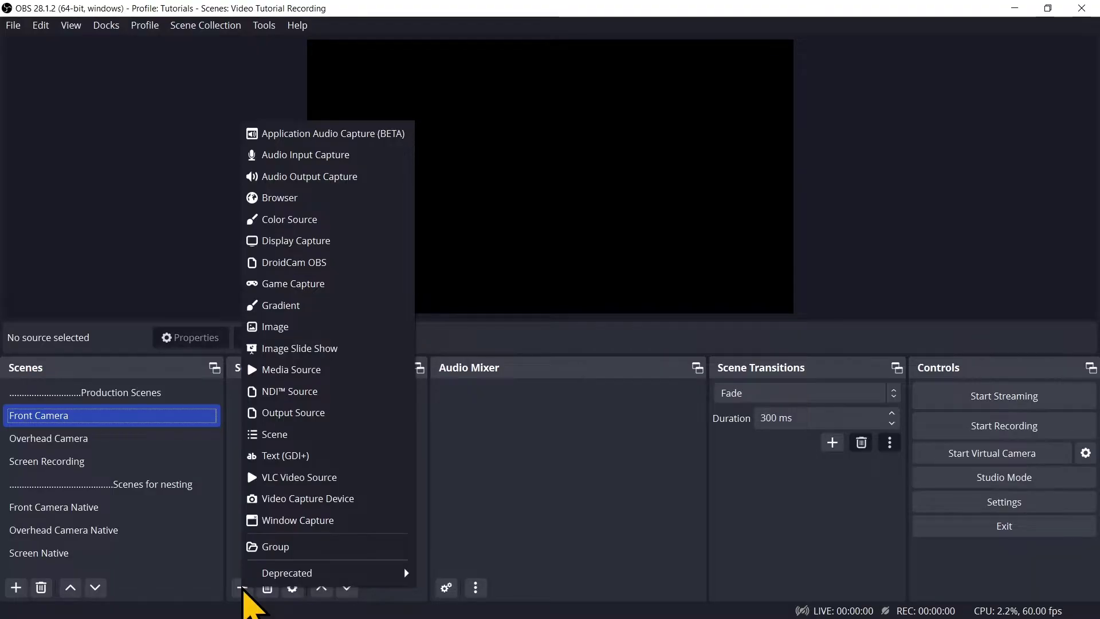
{"action": "left_click", "coordinate": [292, 434]}
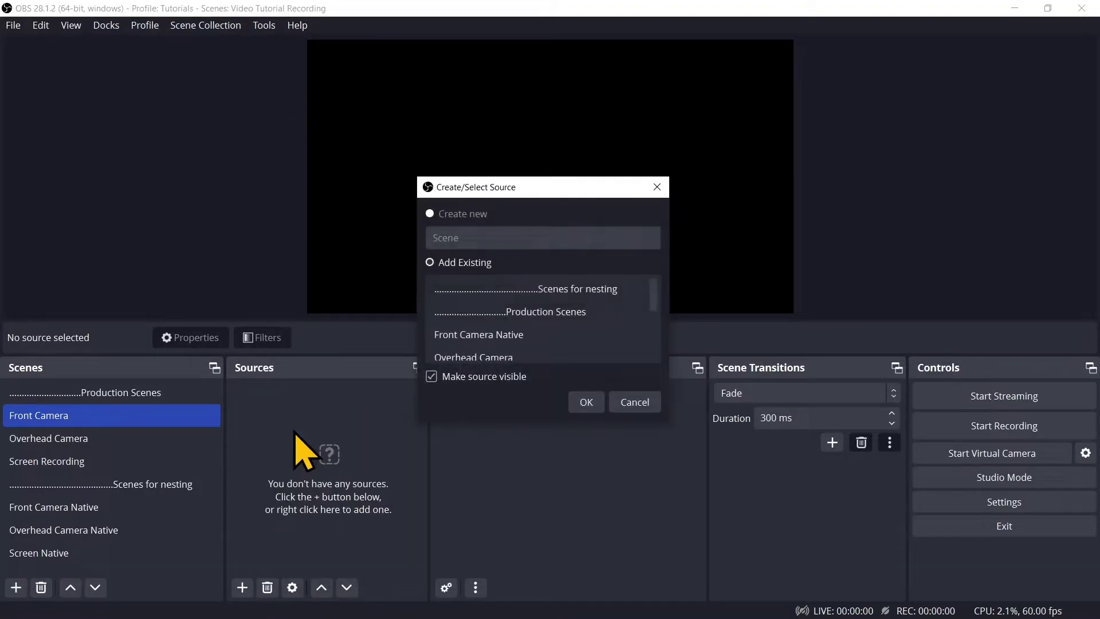
{"action": "left_click", "coordinate": [526, 335]}
{"action": "left_click", "coordinate": [586, 401]}
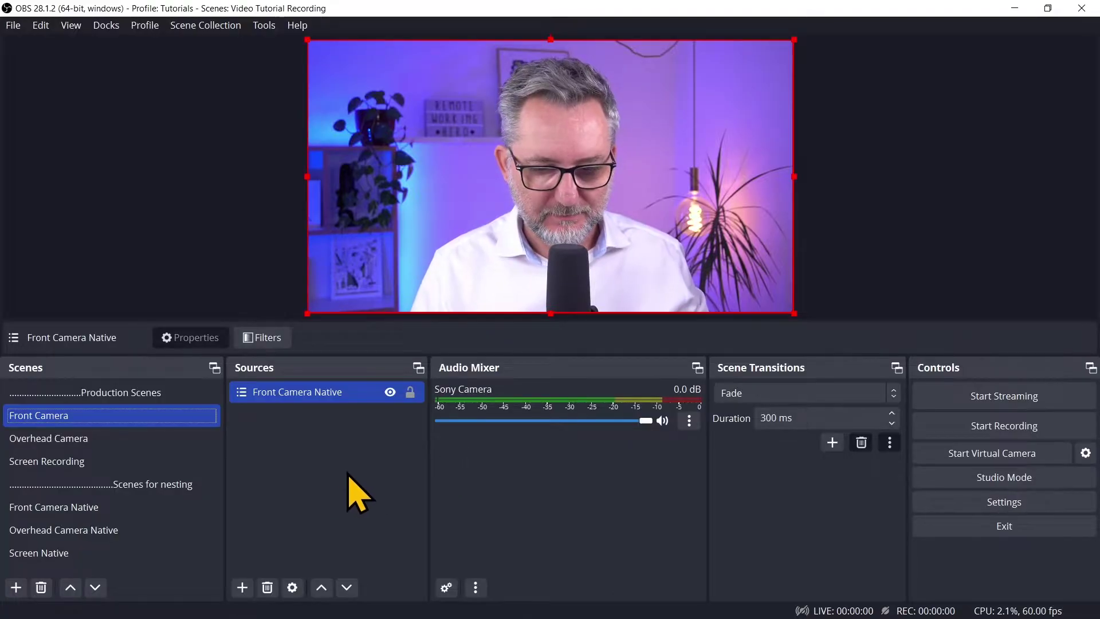
Nest the existing Overhead Camera Native scene as a source in the Overhead Camera scene.
{"action": "left_click", "coordinate": [150, 441]}
{"action": "left_click", "coordinate": [242, 587]}
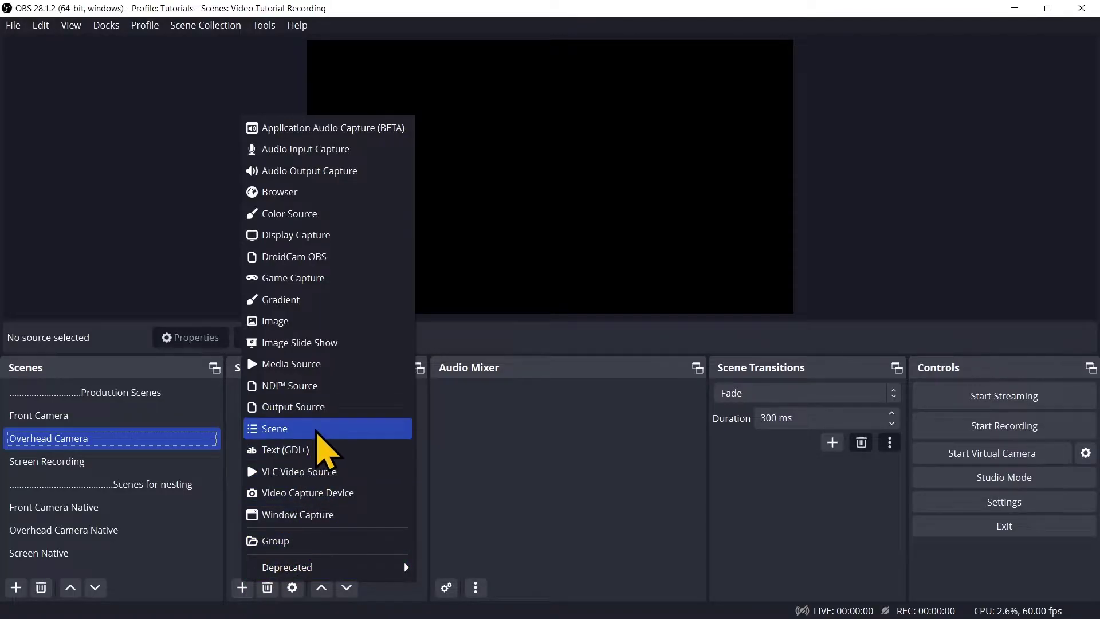
{"action": "left_click", "coordinate": [318, 431]}
{"action": "scroll", "coordinate": [516, 321], "scroll_direction": "down", "scroll_amount": 3}
{"action": "left_click", "coordinate": [527, 288]}
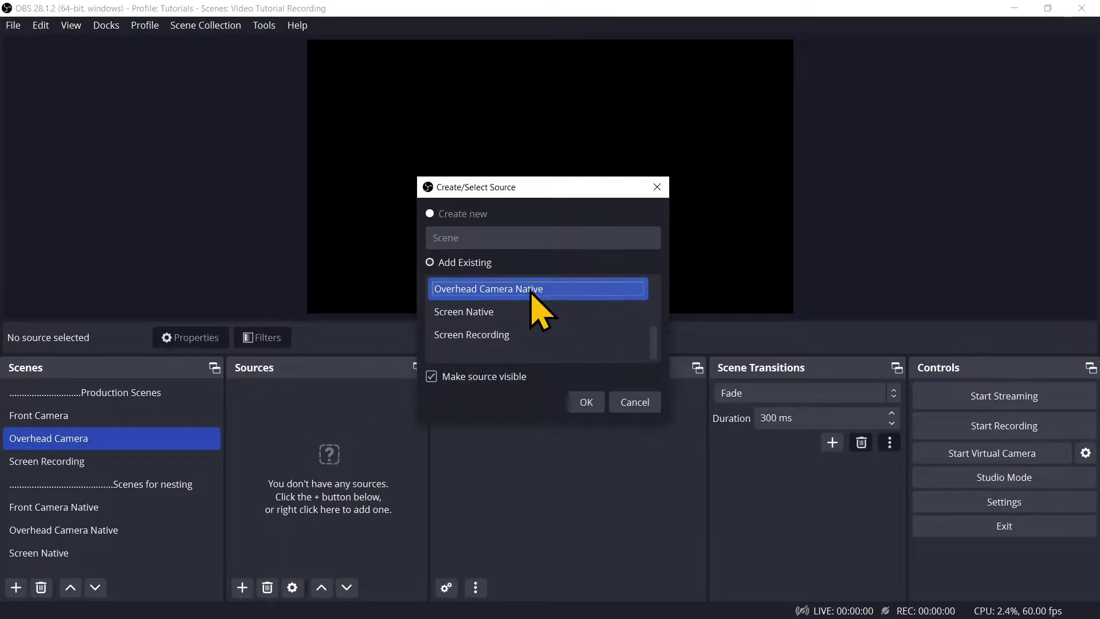
{"action": "left_click", "coordinate": [584, 400]}
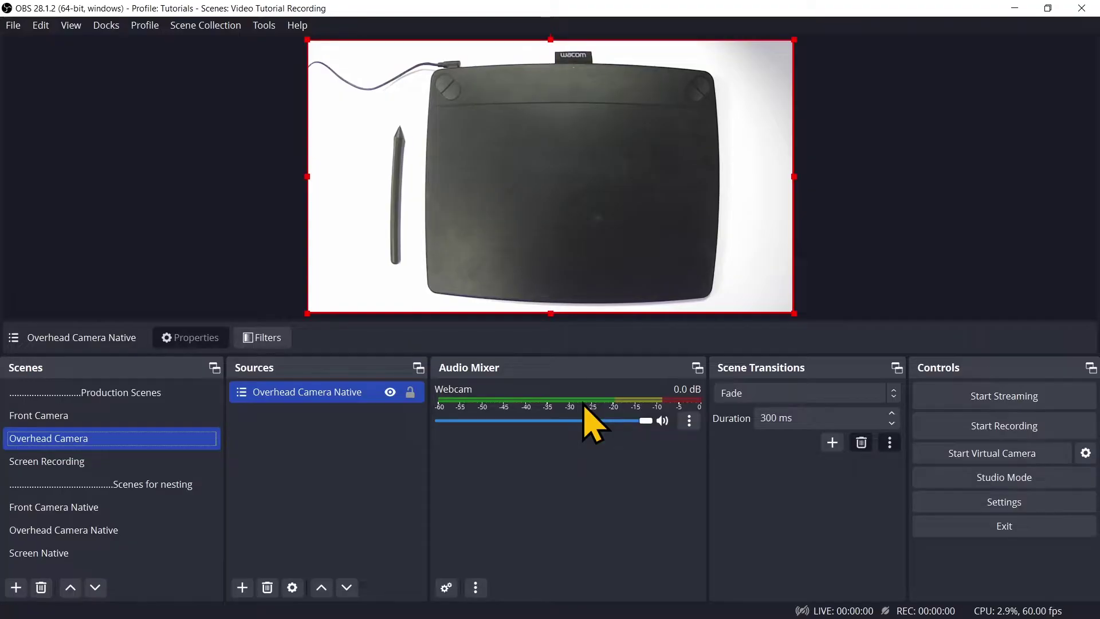
Nest the existing Screen Native scene as a source in the Screen Recording scene.
{"action": "left_click", "coordinate": [136, 461]}
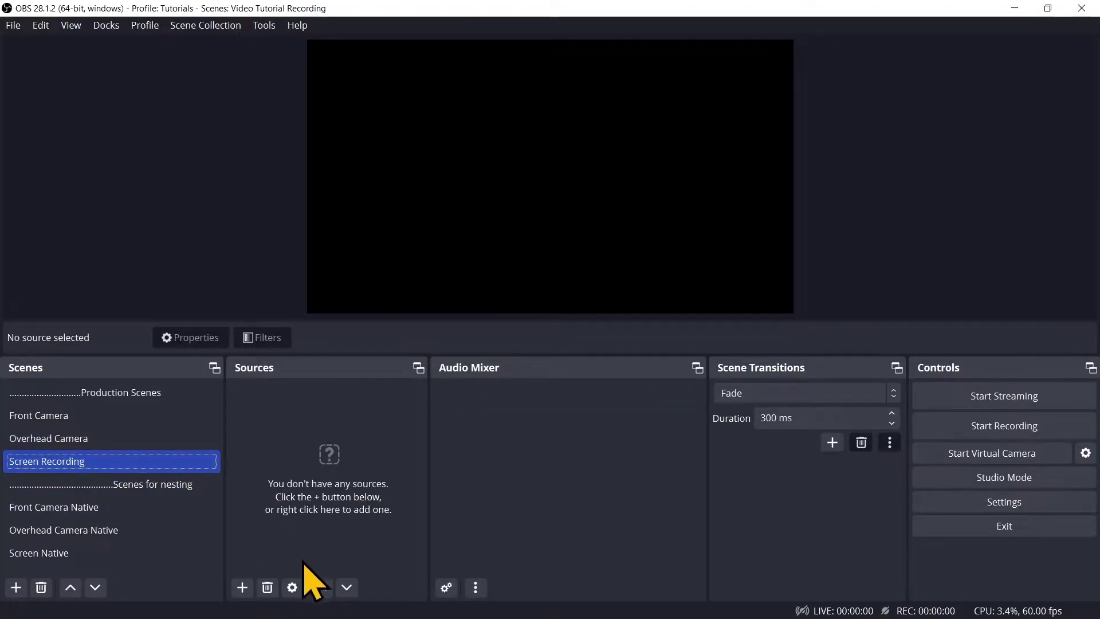
{"action": "left_click", "coordinate": [243, 588]}
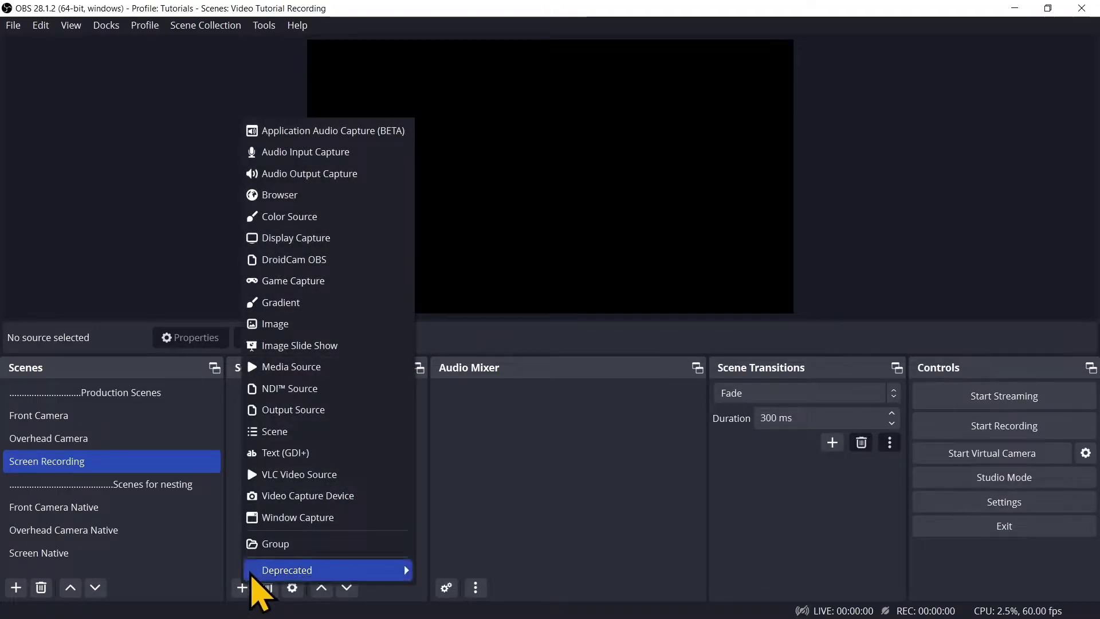
{"action": "left_click", "coordinate": [309, 433]}
{"action": "left_click_drag", "start_coordinate": [530, 336], "coordinate": [586, 399]}
{"action": "left_click", "coordinate": [586, 401]}
Add a divider scene named "On-Demand Scenes" with leading dots at the end of the scene list.
{"action": "left_click", "coordinate": [93, 423]}
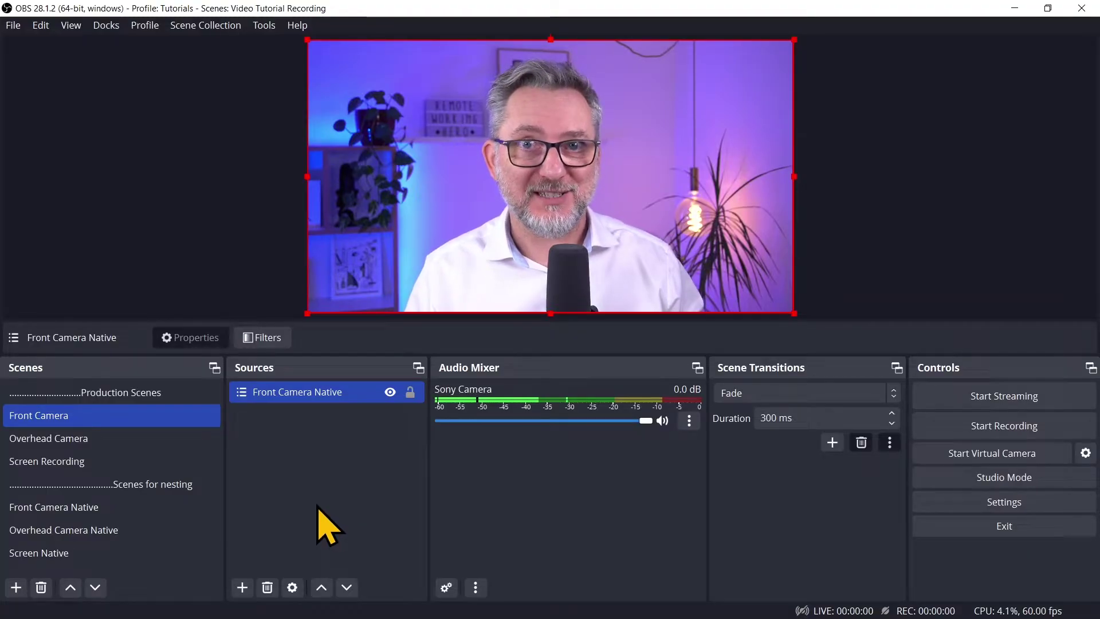
{"action": "left_click", "coordinate": [16, 587]}
{"action": "type", "text": "..............................On-Demand Scenes"}
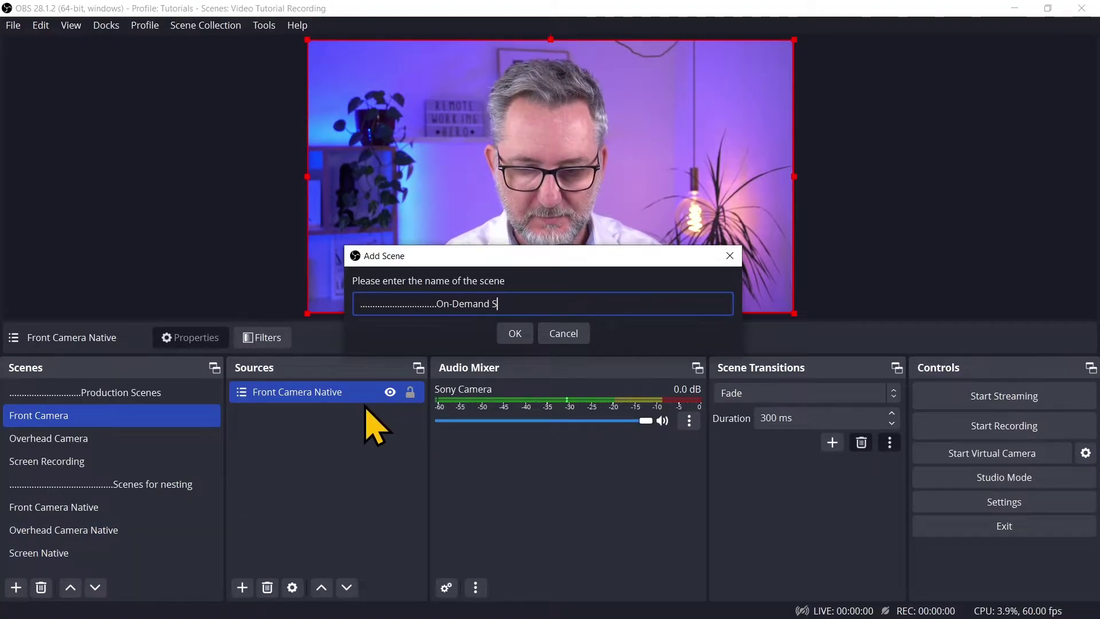
{"action": "left_click", "coordinate": [515, 332]}
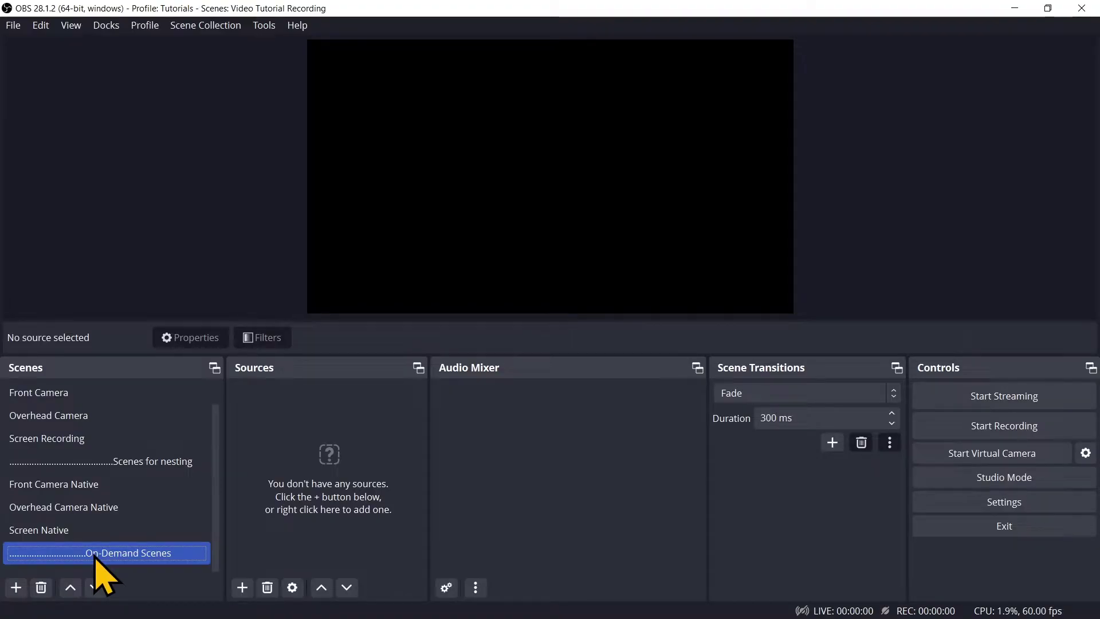
Add a scene named "Masked Camera" below the On-Demand Scenes divider.
{"action": "left_click", "coordinate": [16, 588]}
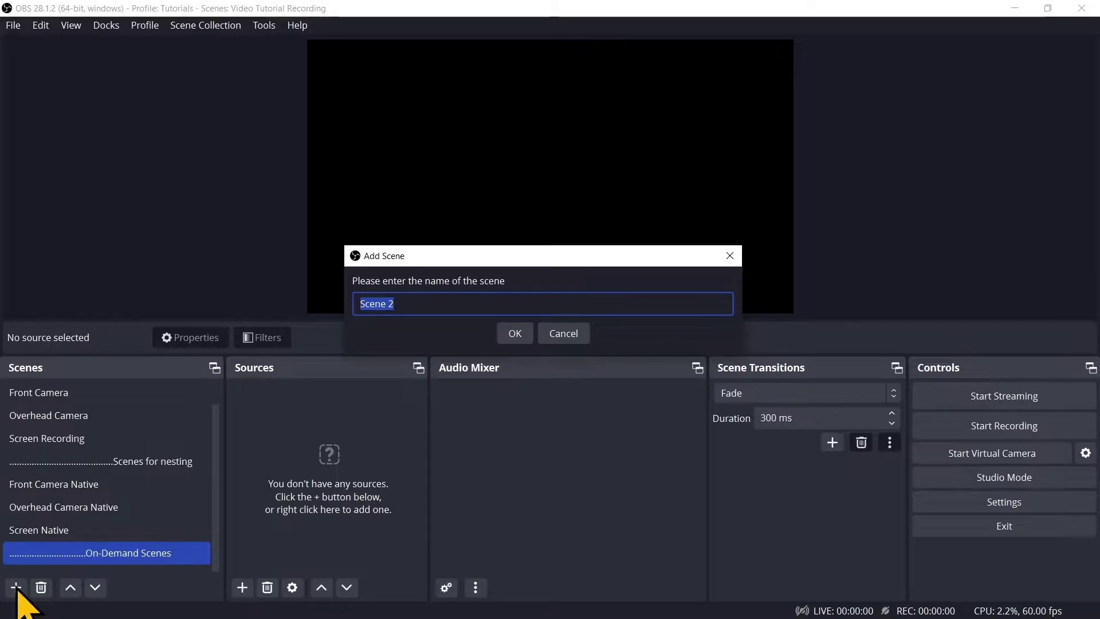
{"action": "type", "text": "Masked Camera"}
{"action": "left_click", "coordinate": [516, 335]}
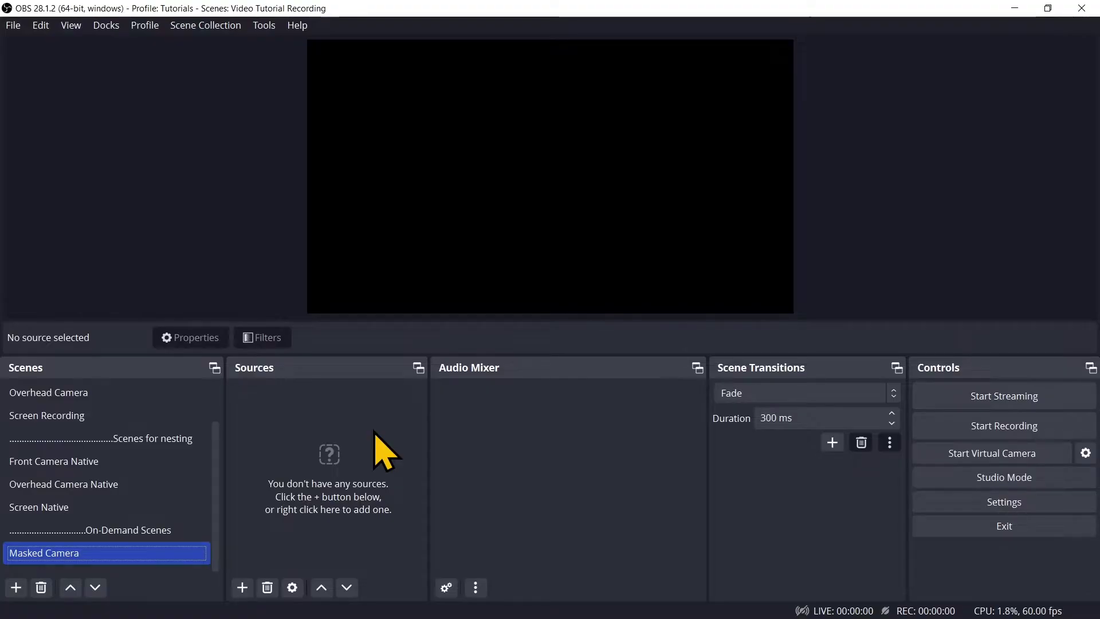
Add the existing Sony Camera video capture device as a source in the Masked Camera scene.
{"action": "left_click", "coordinate": [242, 587]}
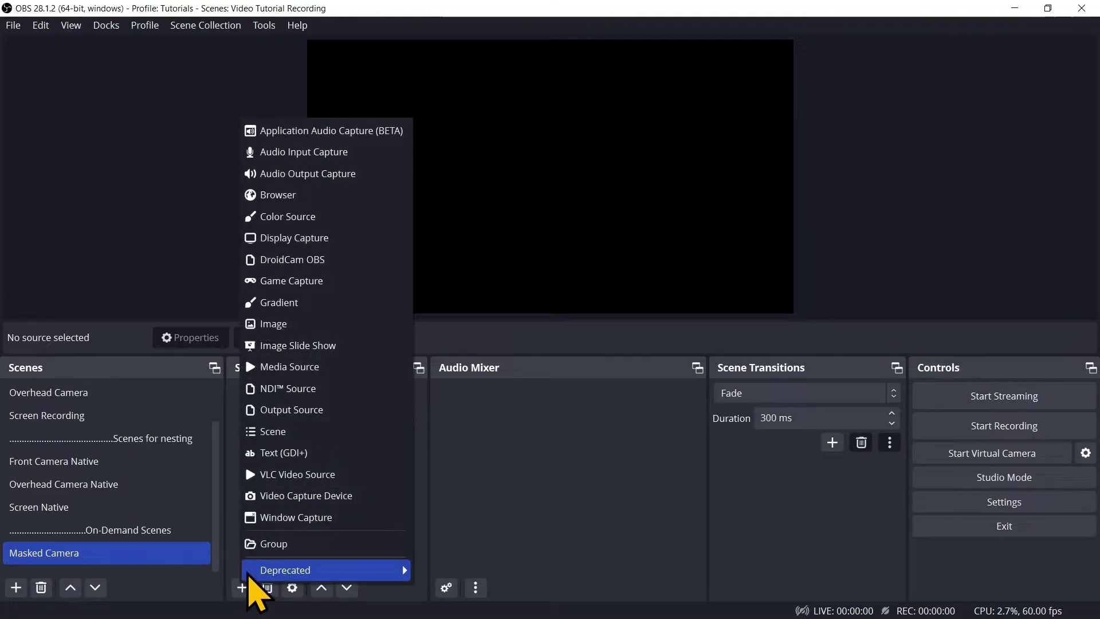
{"action": "left_click", "coordinate": [316, 496]}
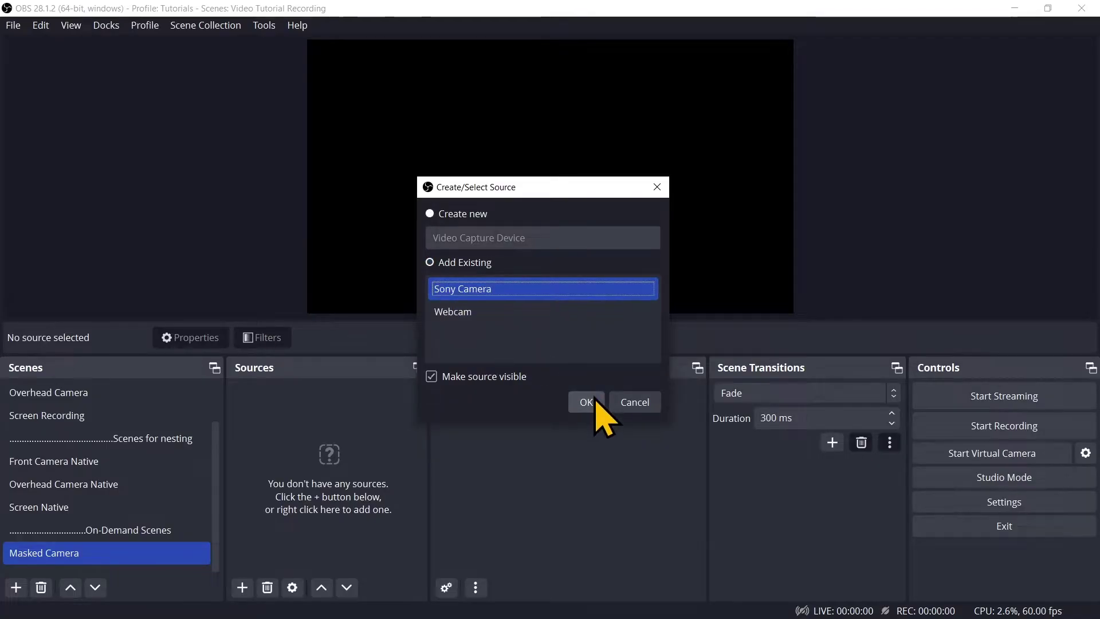
{"action": "left_click", "coordinate": [590, 401]}
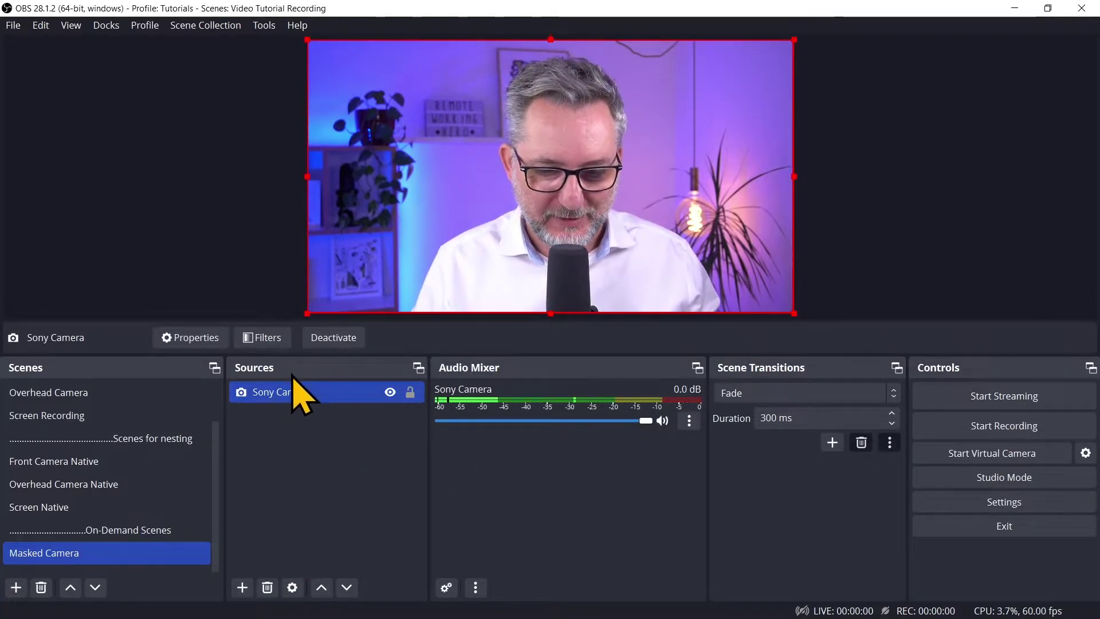
Add an Image Mask/Blend effect filter to the Sony Camera source, with a teardrop-shaped image as Alpha Mask (Color Channel).
{"action": "right_click", "coordinate": [294, 395]}
{"action": "left_click", "coordinate": [316, 551]}
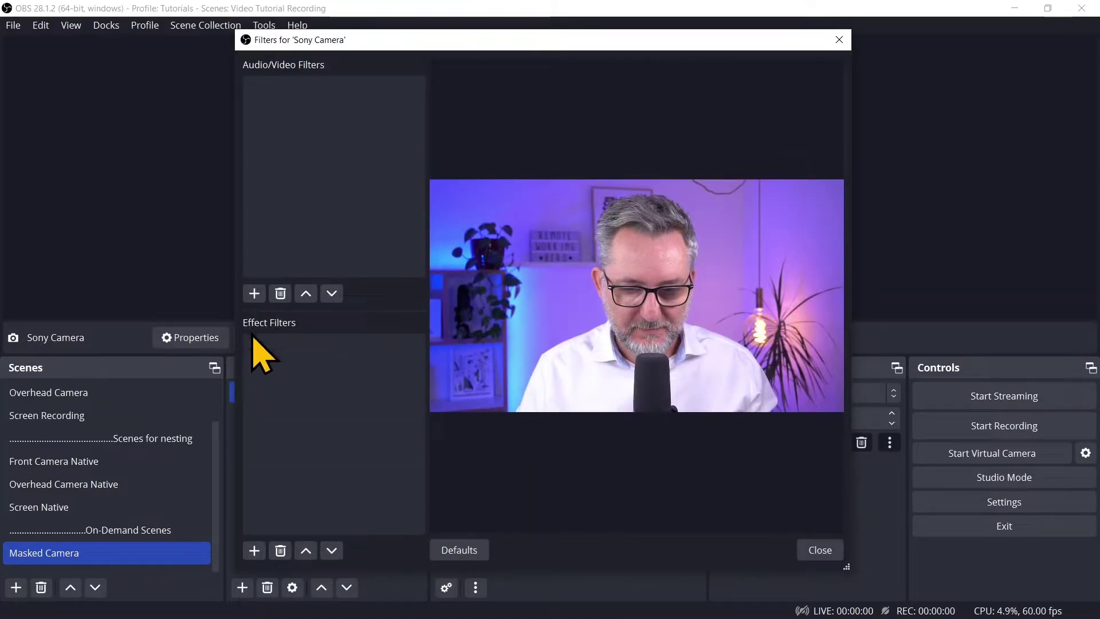
{"action": "left_click", "coordinate": [255, 551]}
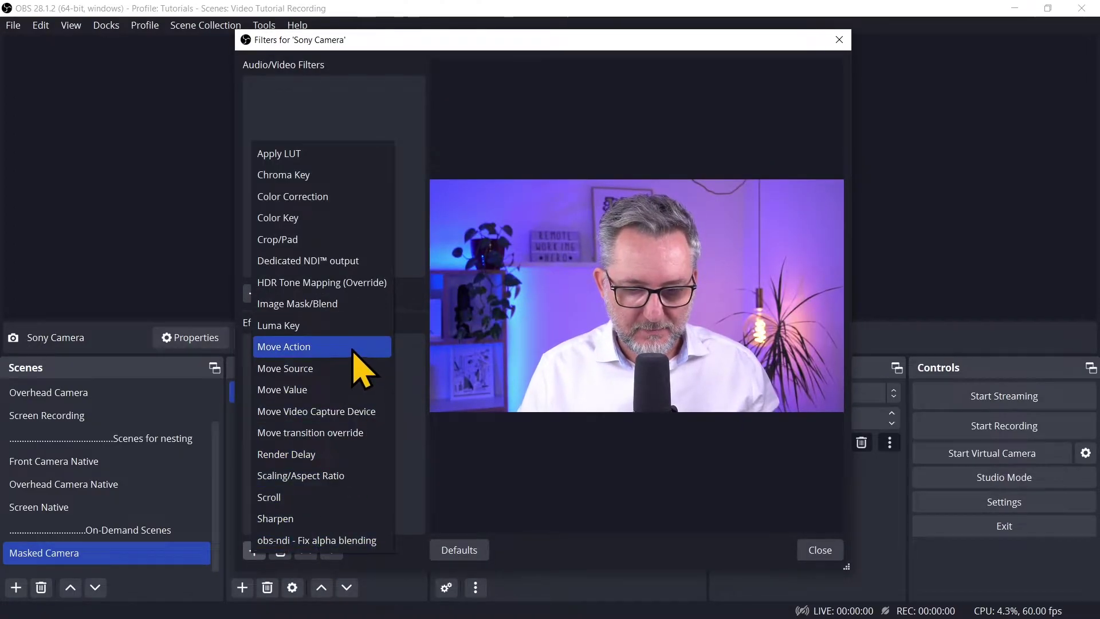
{"action": "left_click", "coordinate": [359, 304]}
{"action": "left_click", "coordinate": [510, 326]}
{"action": "left_click", "coordinate": [809, 319]}
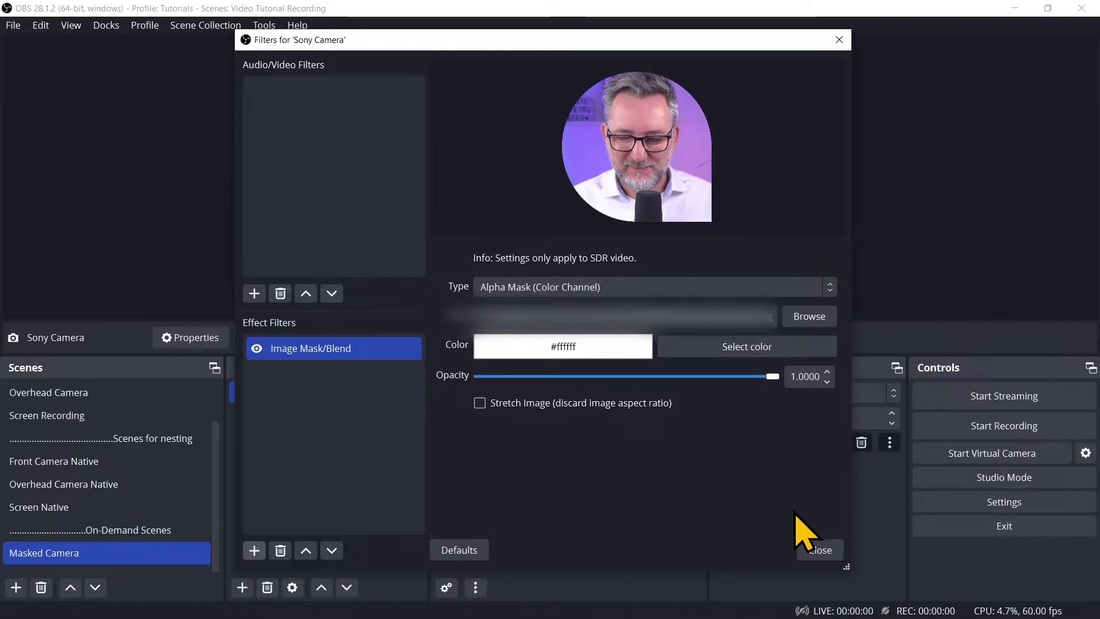
{"action": "left_click", "coordinate": [820, 550]}
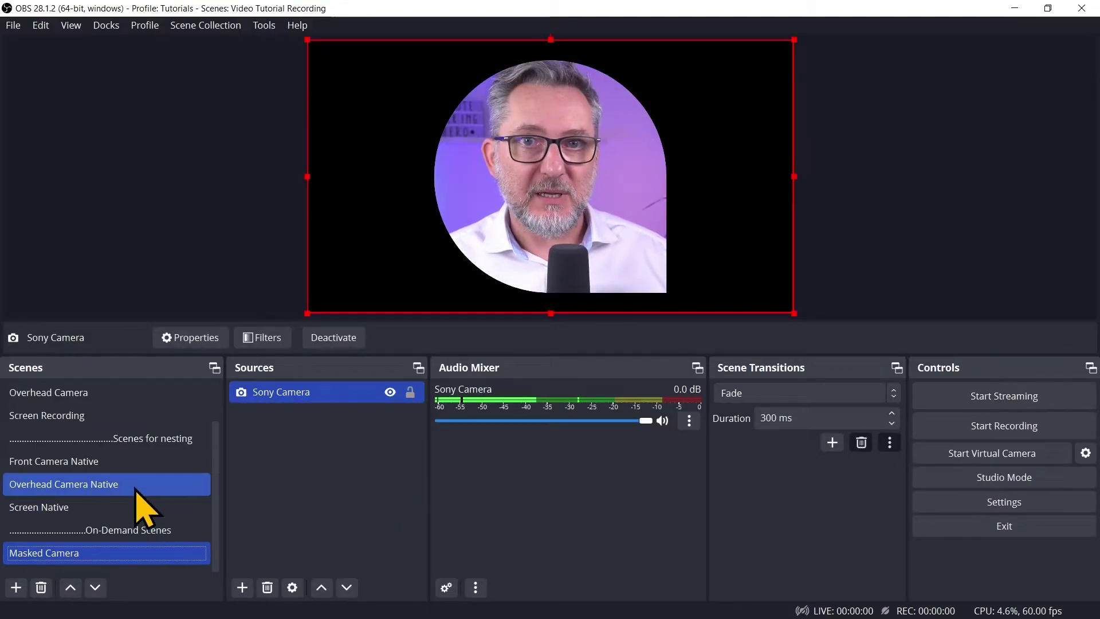
Check how the source filter affects the Front Camera Native and Front Camera scenes, and return to Masked Camera.
{"action": "left_click", "coordinate": [83, 463]}
{"action": "scroll", "coordinate": [83, 463], "scroll_direction": "up", "scroll_amount": 1}
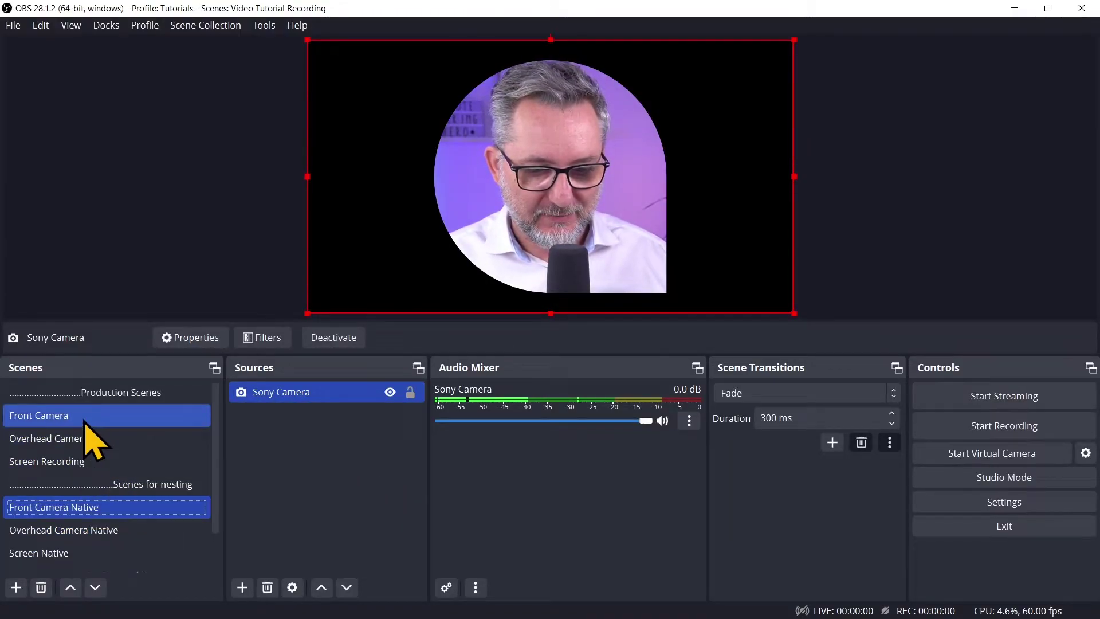
{"action": "left_click", "coordinate": [80, 422]}
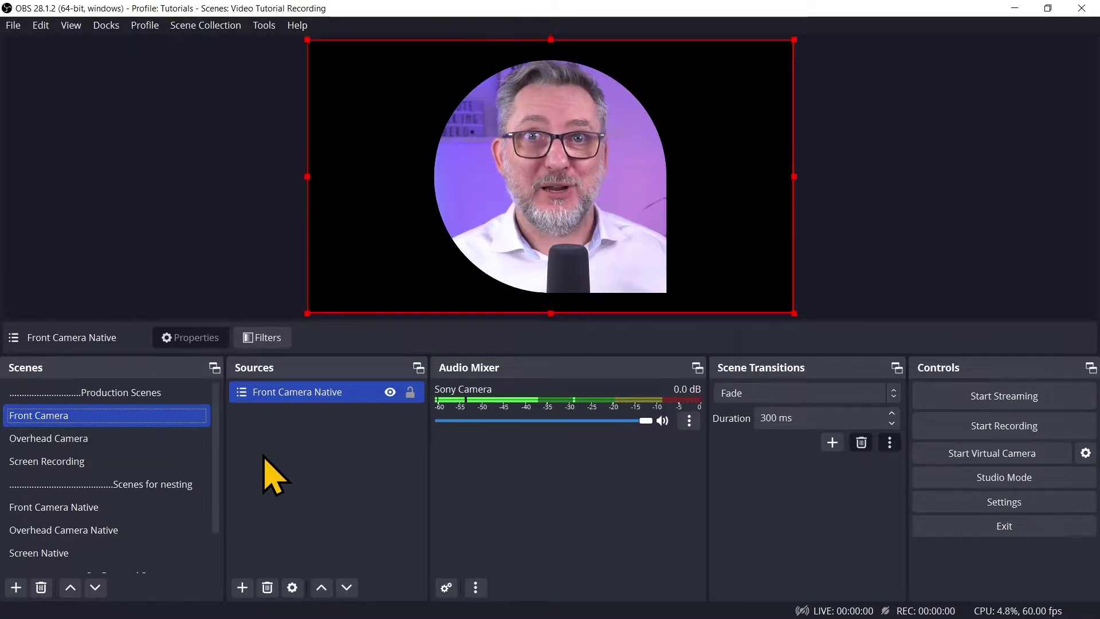
{"action": "key", "text": "End"}
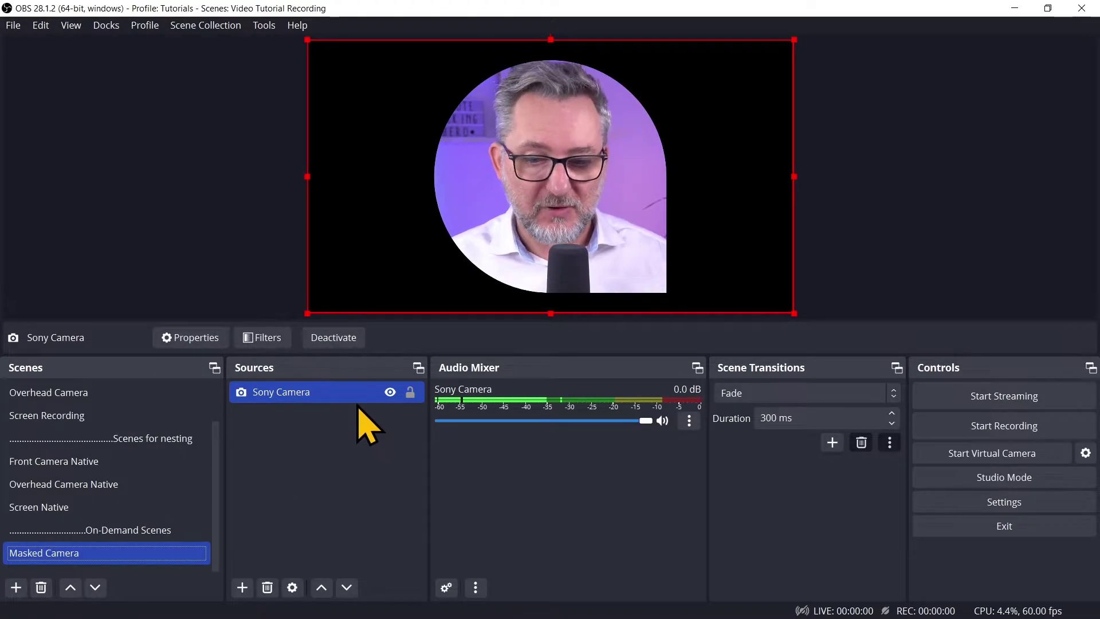
Remove the Image Mask/Blend filter from the Sony Camera source and delete that source from the Masked Camera scene.
{"action": "right_click", "coordinate": [341, 396]}
{"action": "left_click", "coordinate": [360, 557]}
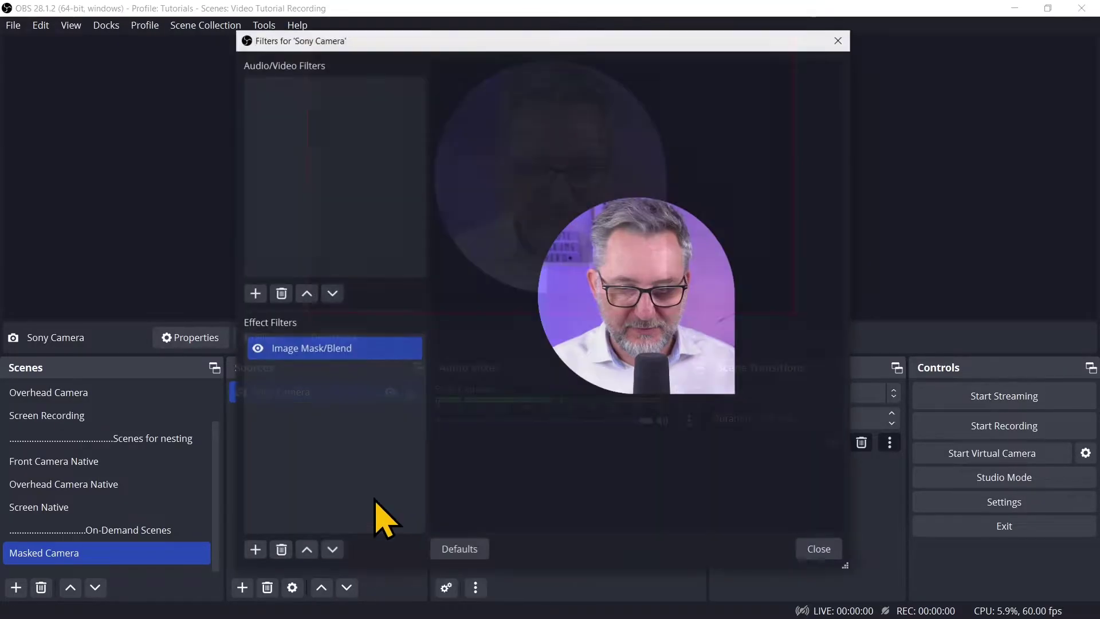
{"action": "left_click", "coordinate": [281, 551]}
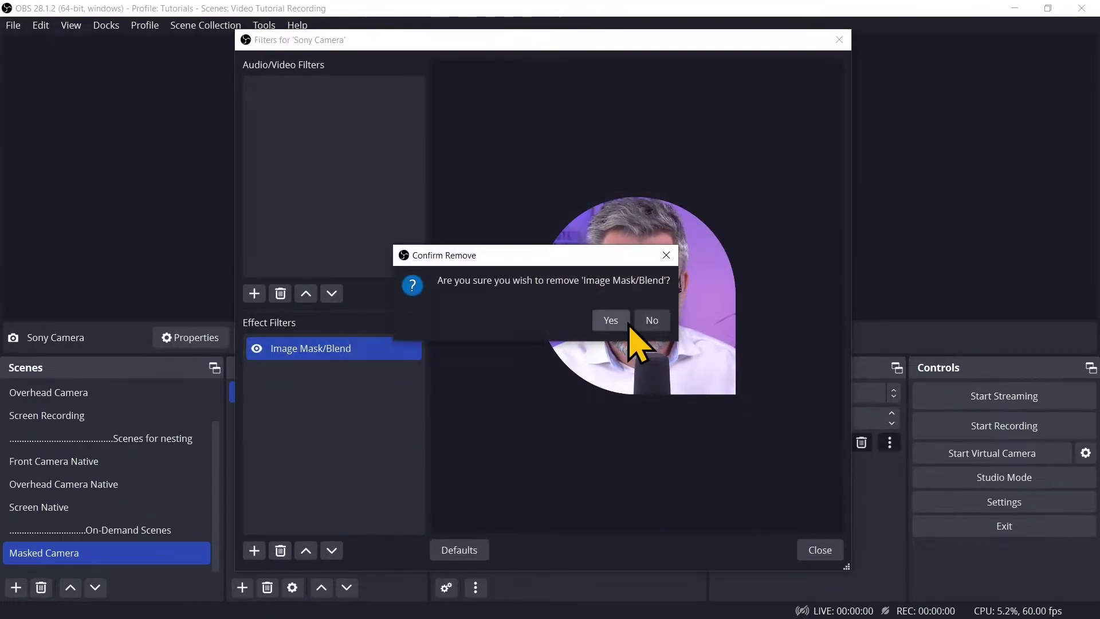
{"action": "left_click", "coordinate": [607, 319]}
{"action": "left_click", "coordinate": [820, 550]}
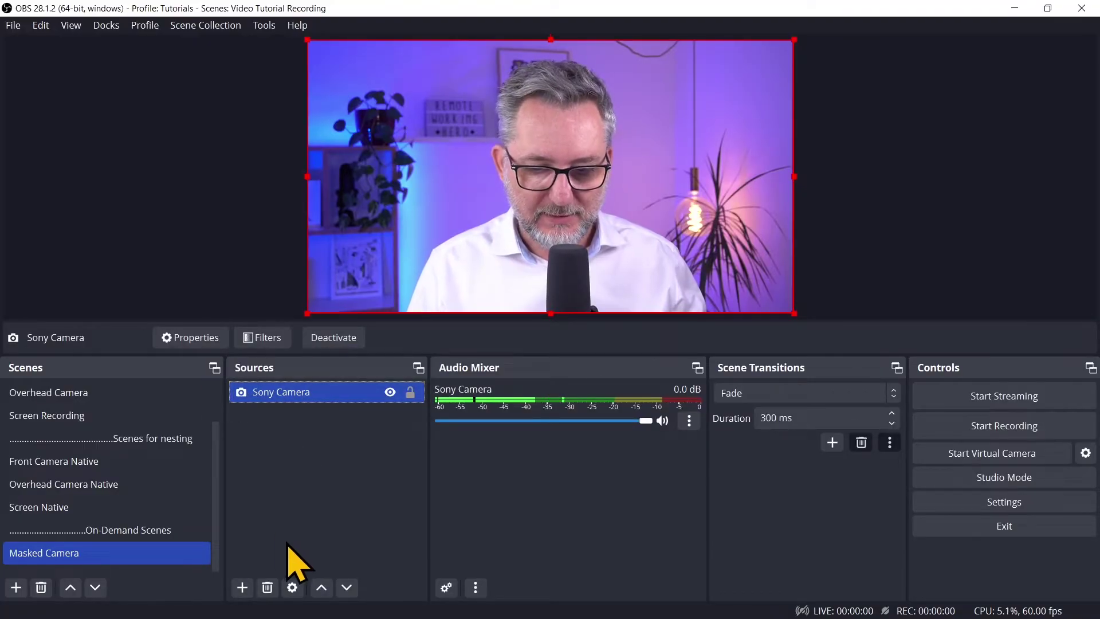
{"action": "left_click", "coordinate": [268, 589]}
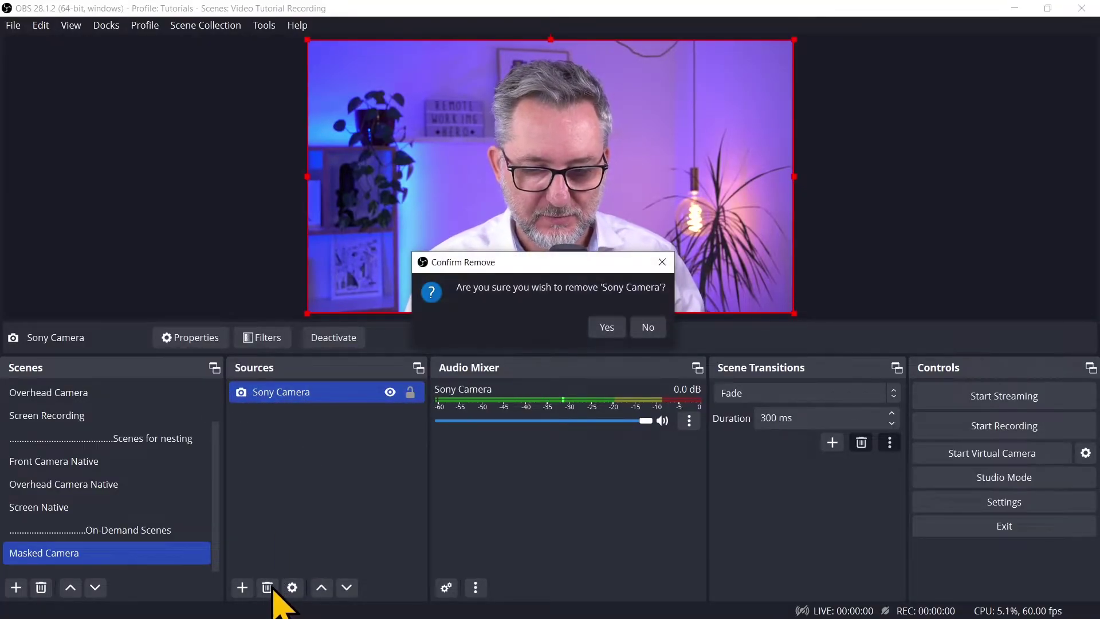
{"action": "left_click", "coordinate": [606, 323]}
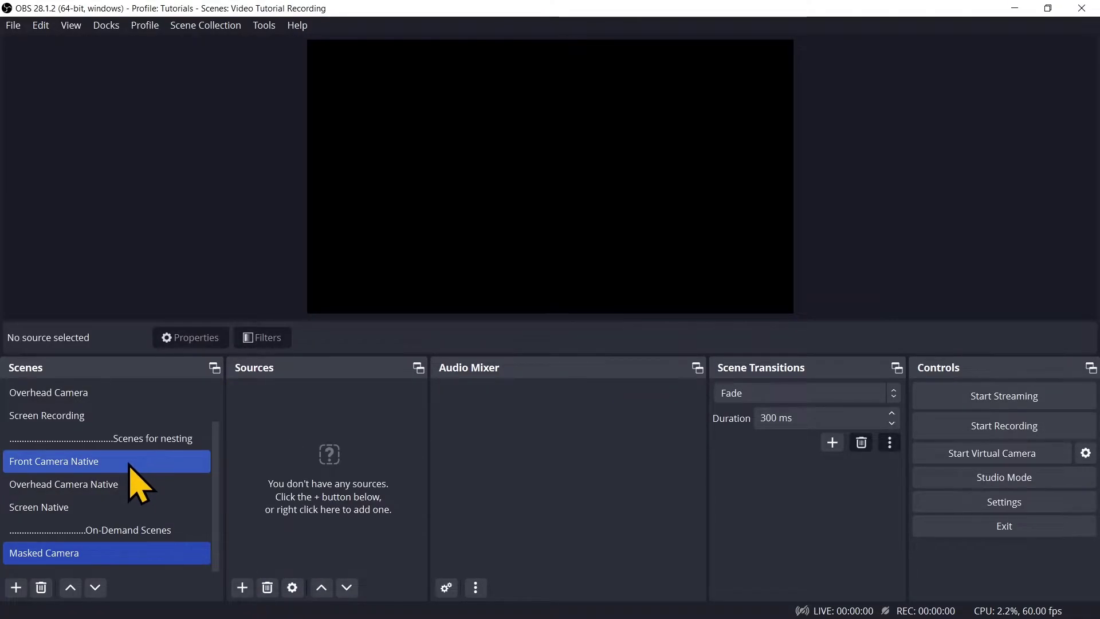
Nest the existing Front Camera Native scene as a source in the Masked Camera scene.
{"action": "left_click", "coordinate": [241, 587]}
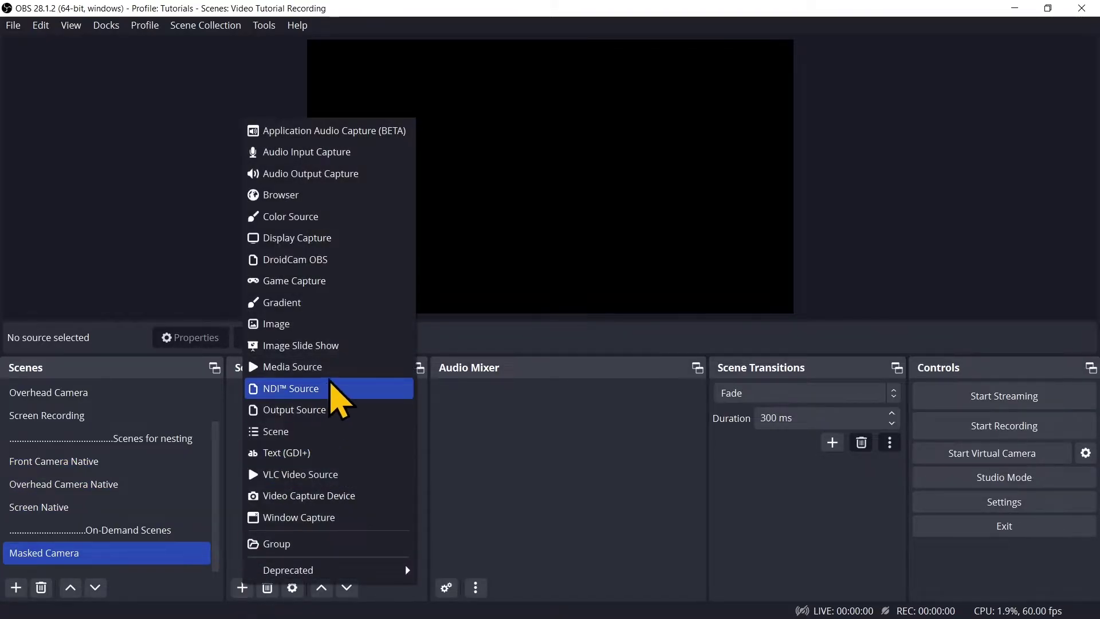
{"action": "left_click", "coordinate": [321, 430]}
{"action": "scroll", "coordinate": [527, 321], "scroll_direction": "down", "scroll_amount": 2}
{"action": "left_click", "coordinate": [533, 312]}
{"action": "left_click", "coordinate": [583, 399]}
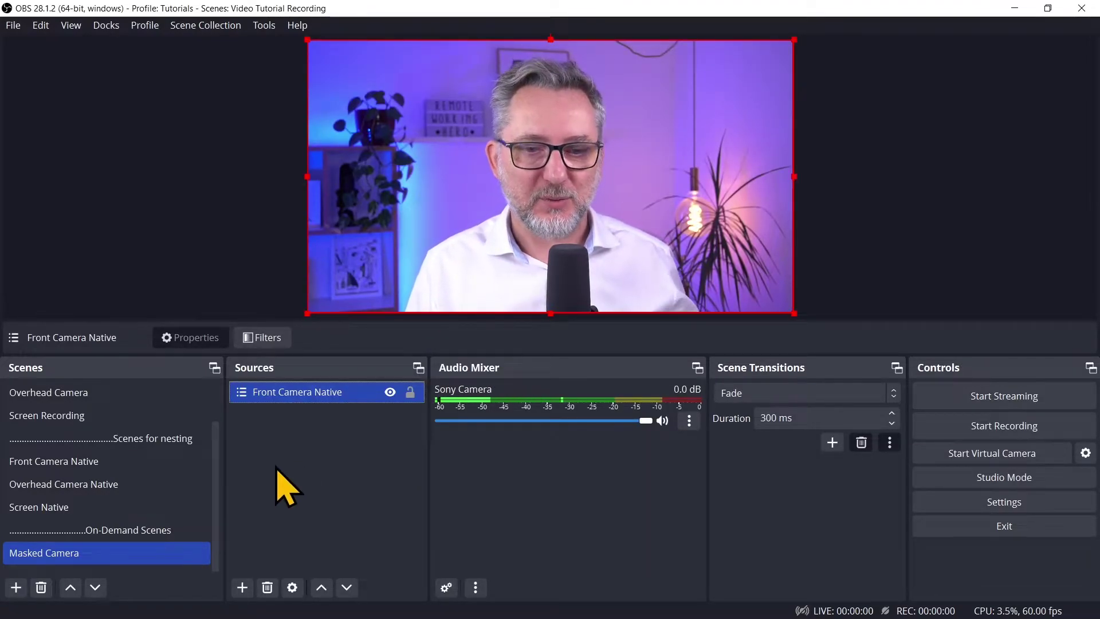
Add an Image Mask/Blend filter to the Masked Camera scene itself, with the teardrop-shaped image as Alpha Mask (Color Channel).
{"action": "right_click", "coordinate": [50, 556]}
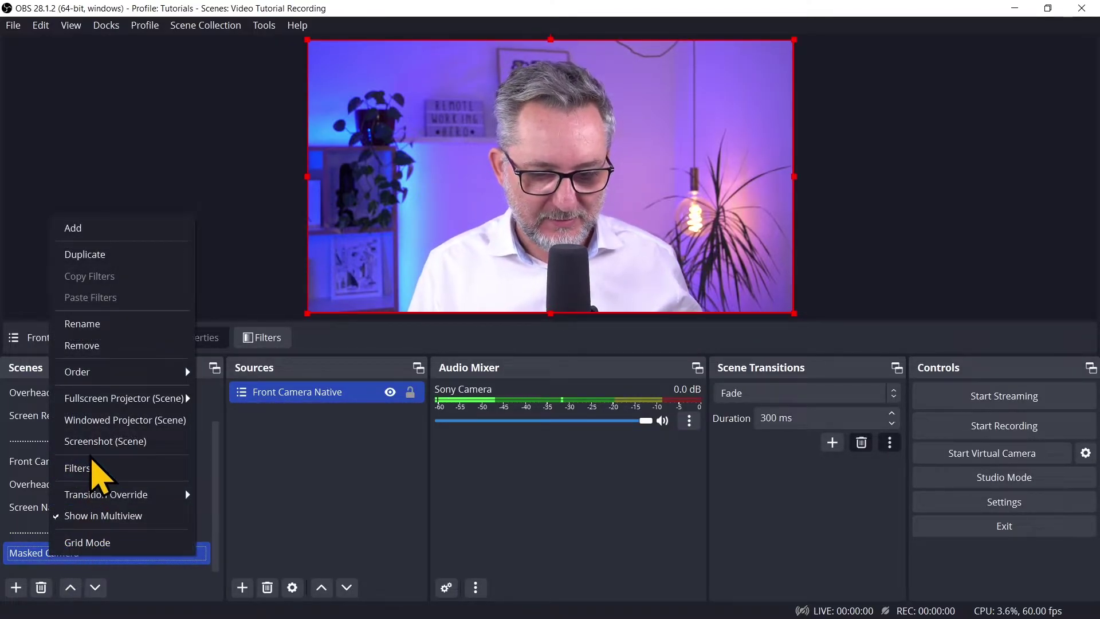
{"action": "left_click", "coordinate": [98, 468]}
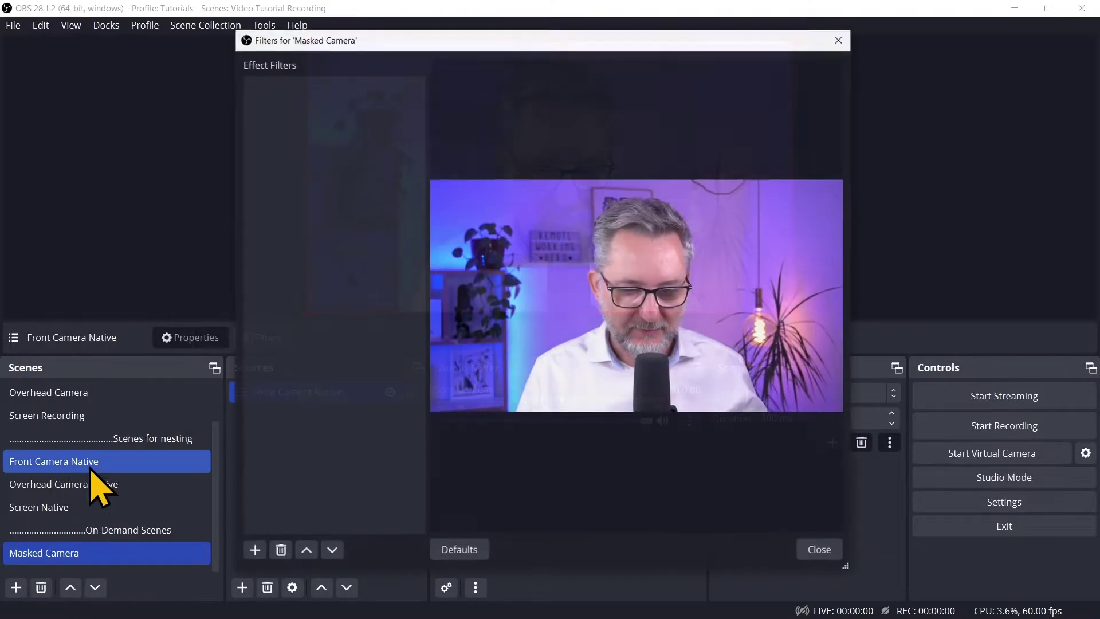
{"action": "left_click", "coordinate": [255, 551]}
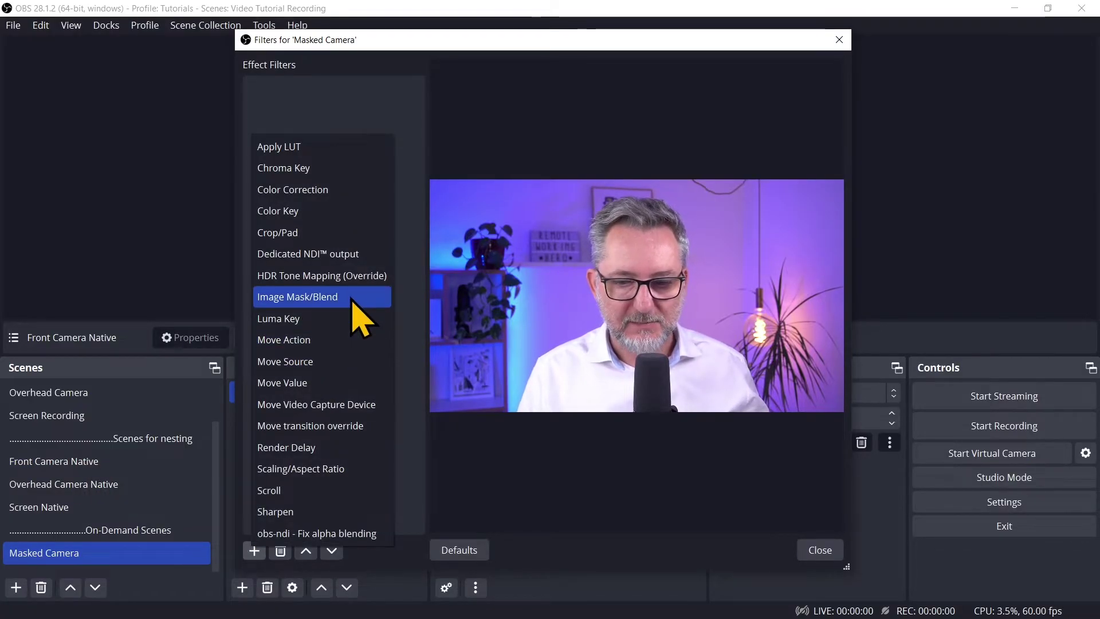
{"action": "left_click", "coordinate": [352, 298]}
{"action": "left_click", "coordinate": [508, 325]}
{"action": "left_click", "coordinate": [813, 315]}
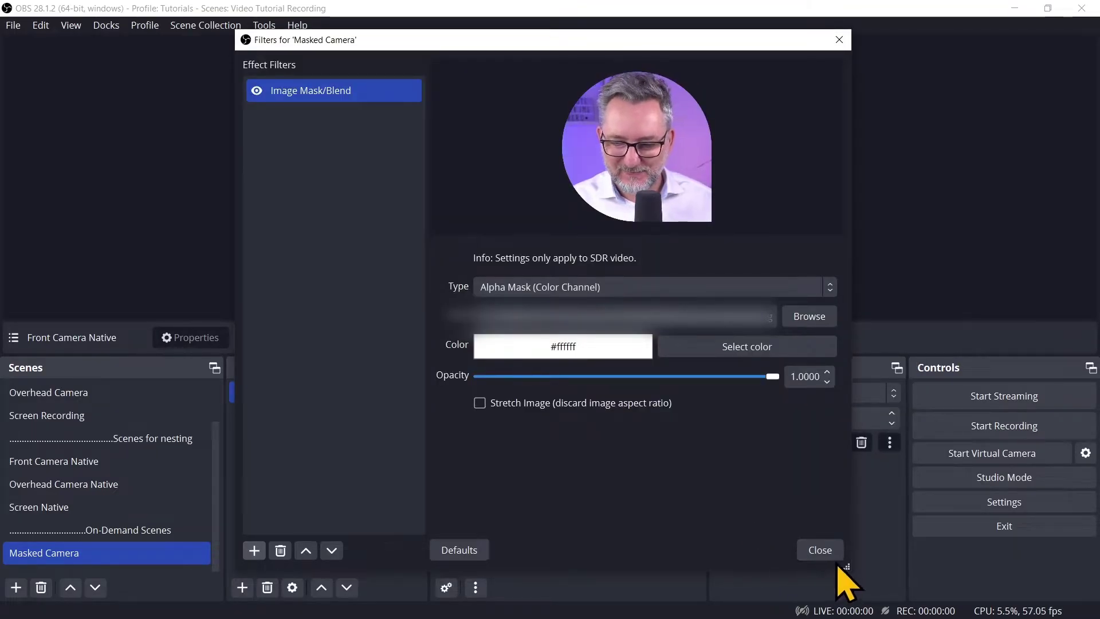
{"action": "left_click", "coordinate": [823, 551]}
Compare the Front Camera Native and Front Camera scenes with the filtered Masked Camera scene.
{"action": "left_click", "coordinate": [99, 461]}
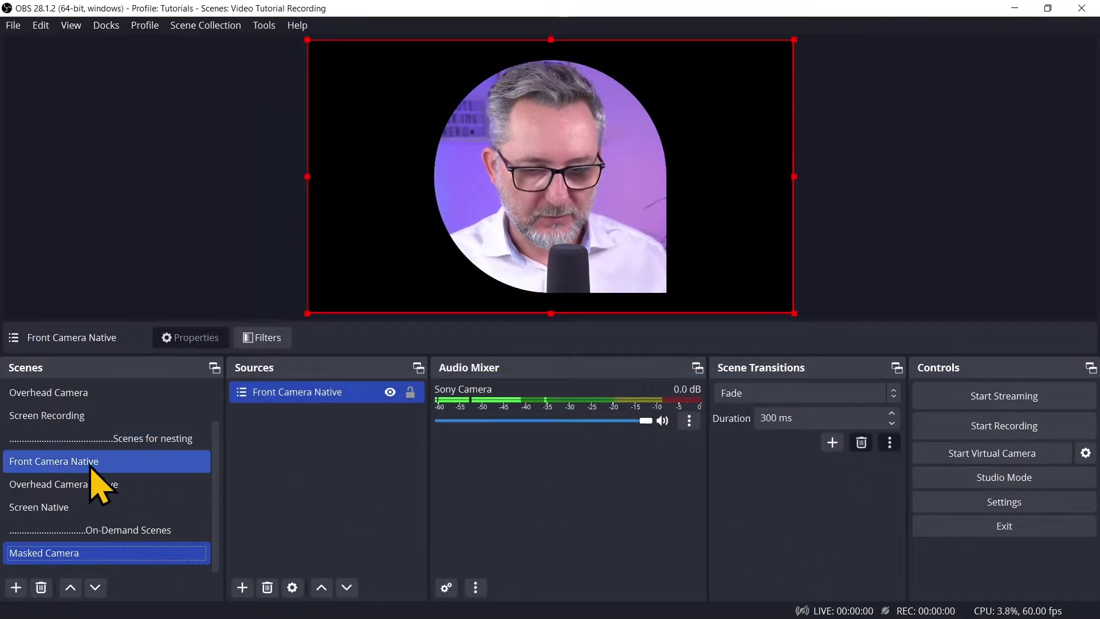
{"action": "scroll", "coordinate": [102, 461], "scroll_direction": "up", "scroll_amount": 1}
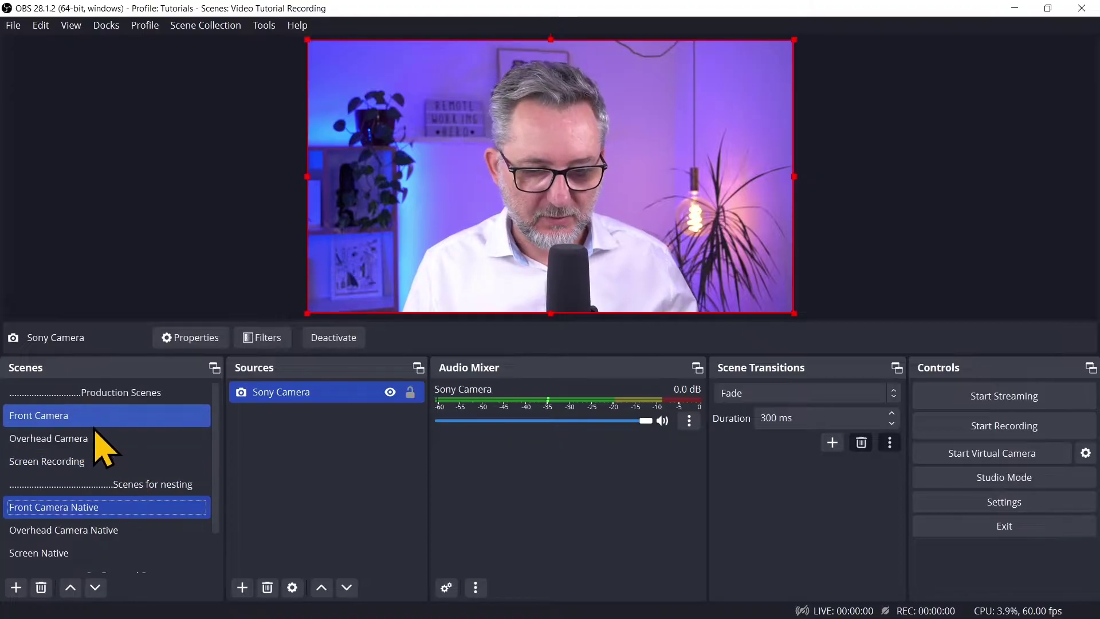
{"action": "left_click", "coordinate": [90, 416]}
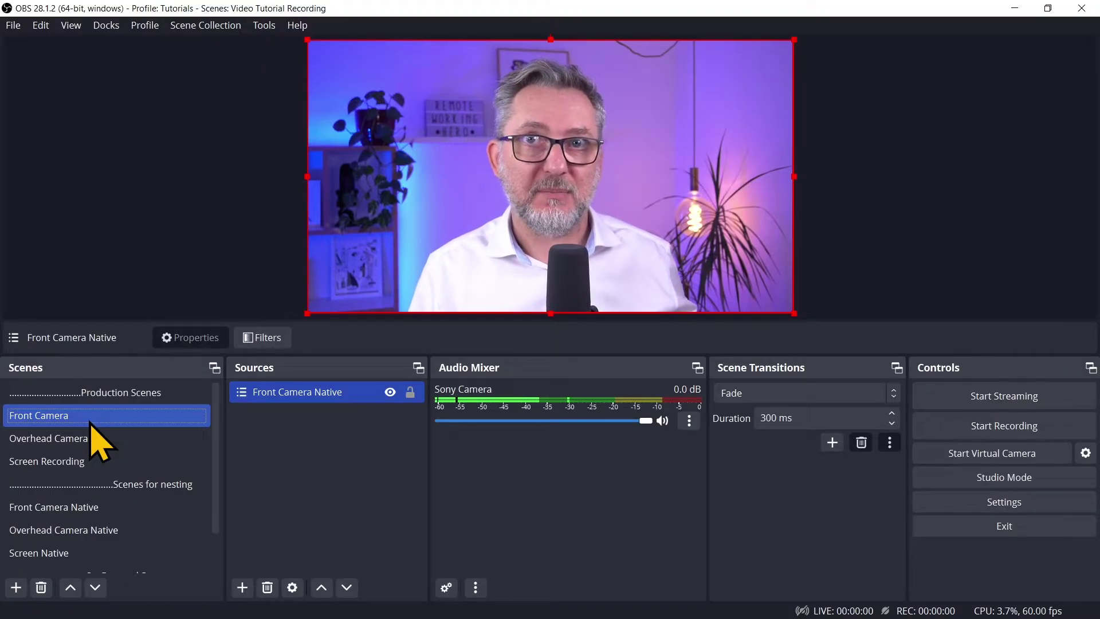
{"action": "key", "text": "End"}
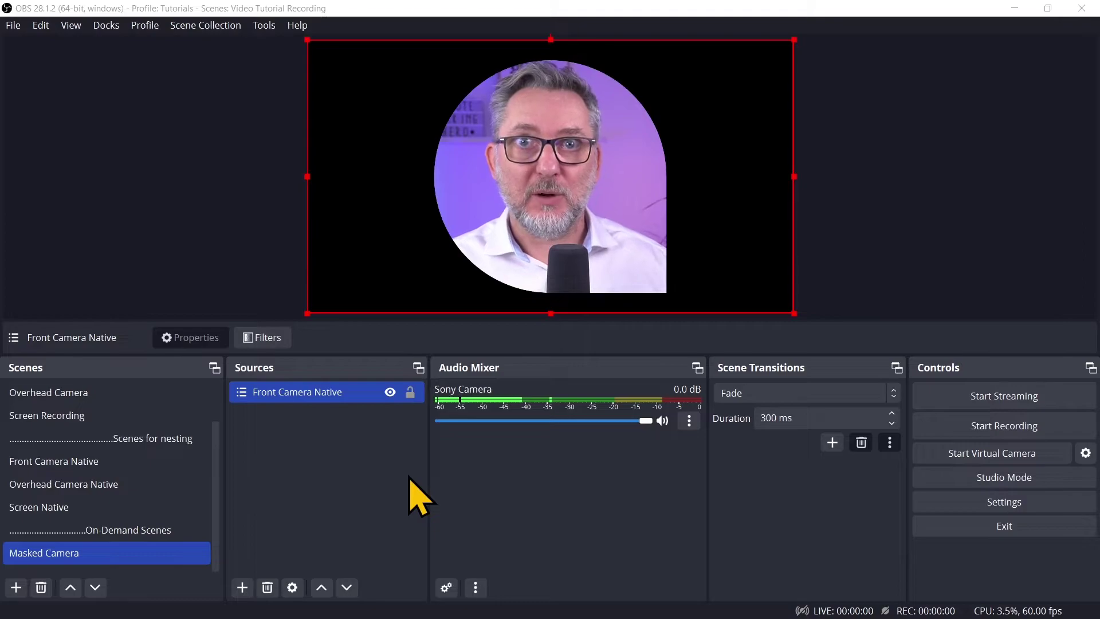
Add a scene named "Lower Third" below Masked Camera.
{"action": "left_click", "coordinate": [16, 588]}
{"action": "type", "text": "Lo"}
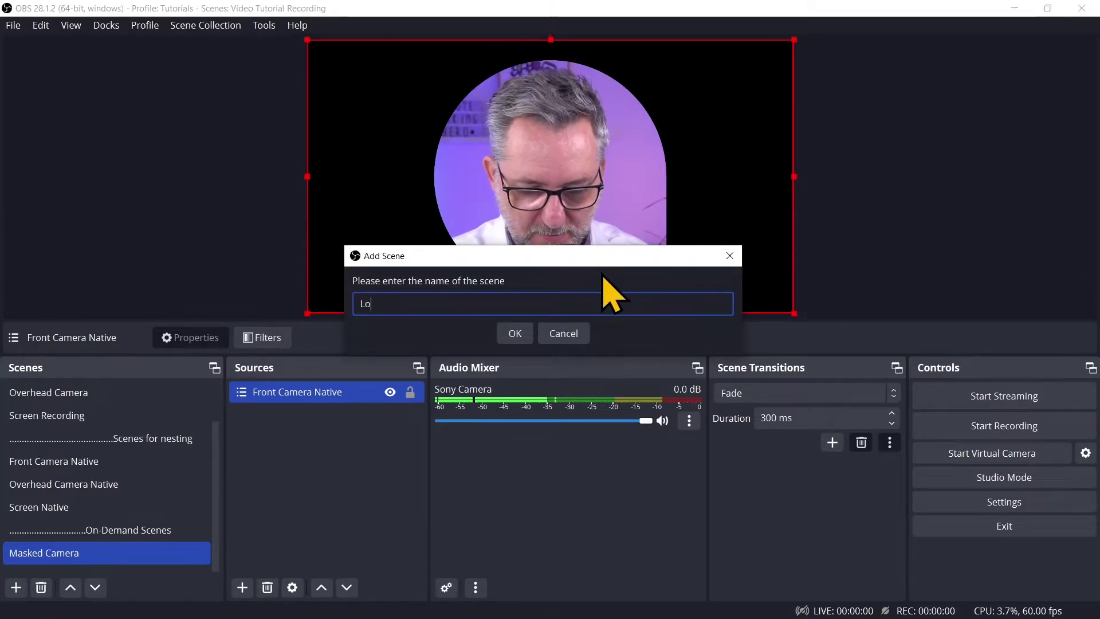
{"action": "type", "text": "3er Third"}
{"action": "left_click", "coordinate": [514, 334]}
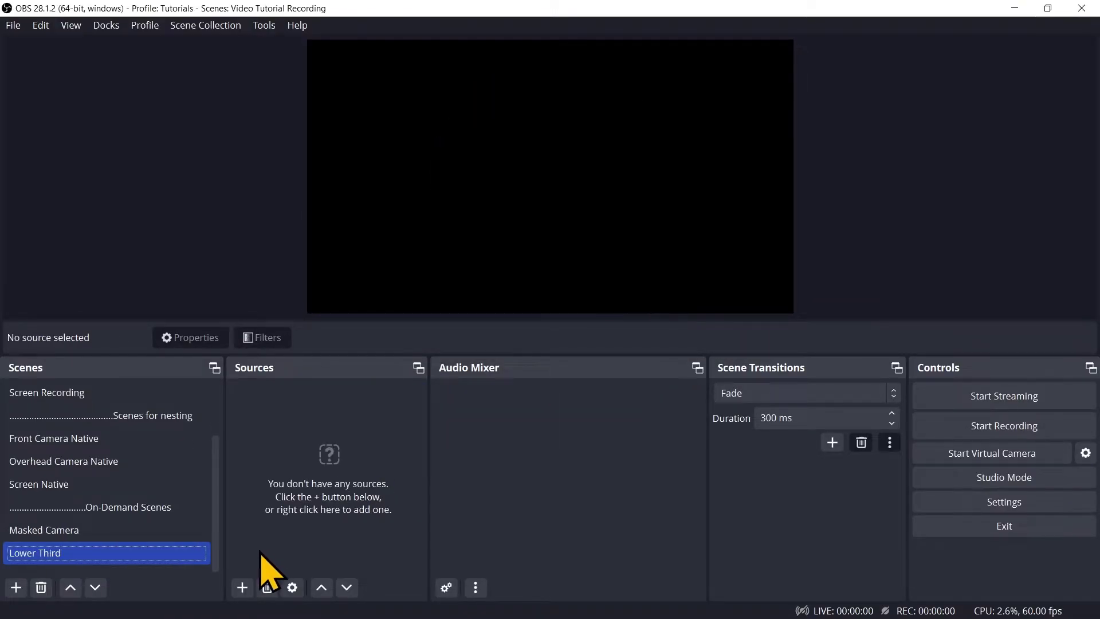
Add a Media Source to the Lower Third scene, naming it with the presenter's full name.
{"action": "left_click", "coordinate": [242, 587]}
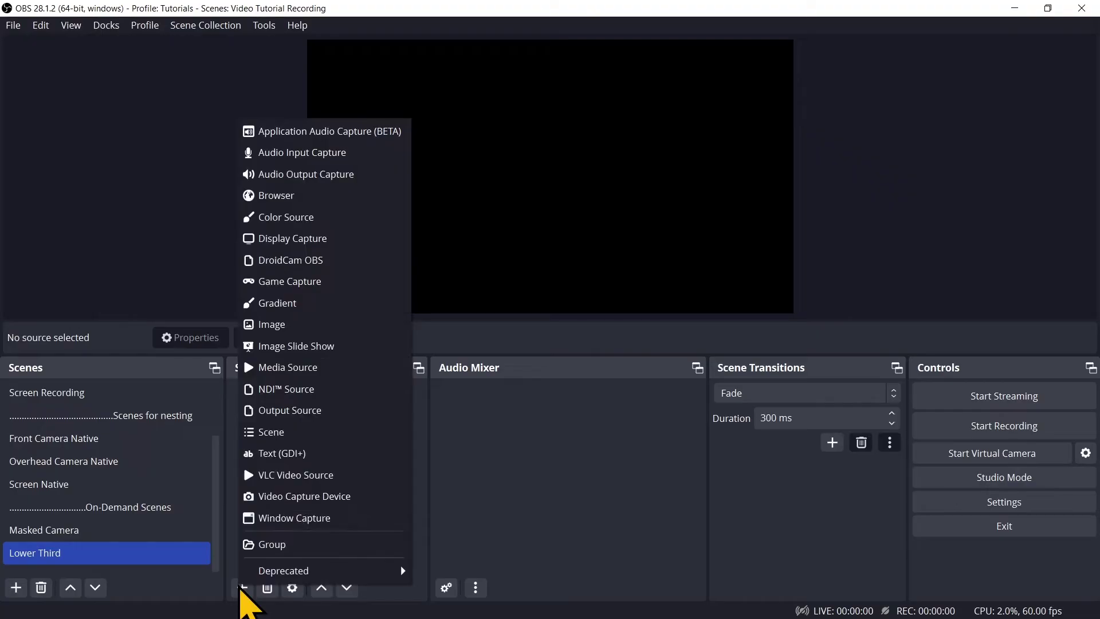
{"action": "left_click", "coordinate": [314, 367]}
{"action": "type", "text": "Enric"}
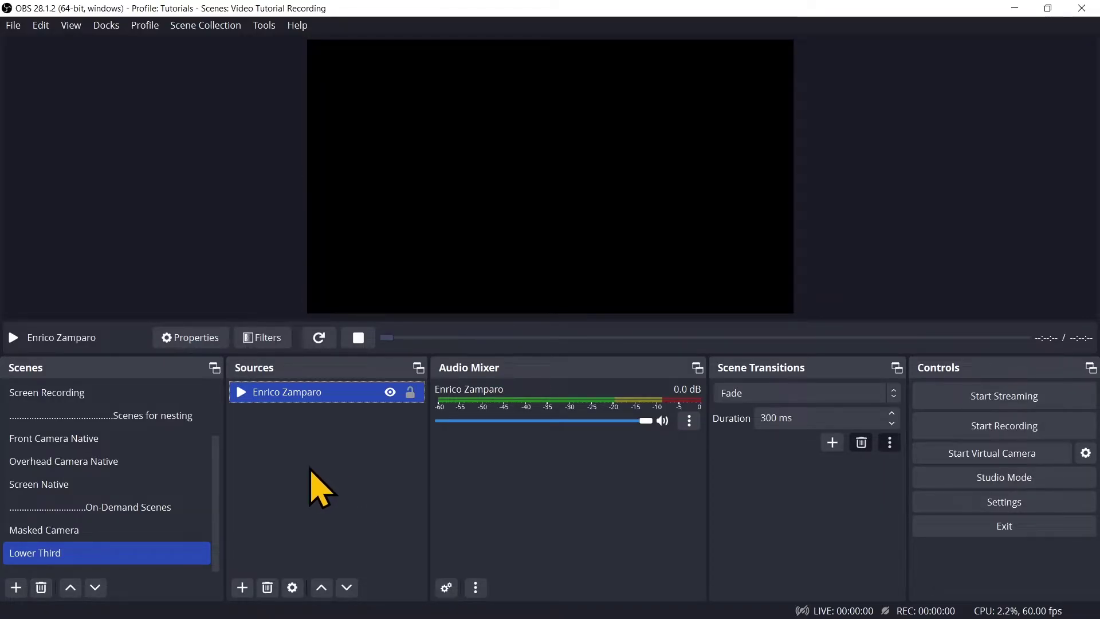
Add an "Agenda" scene with a Text (GDI+) source named "Agenda Text", scaled down to fit at the canvas's left edge.
{"action": "left_click", "coordinate": [16, 587]}
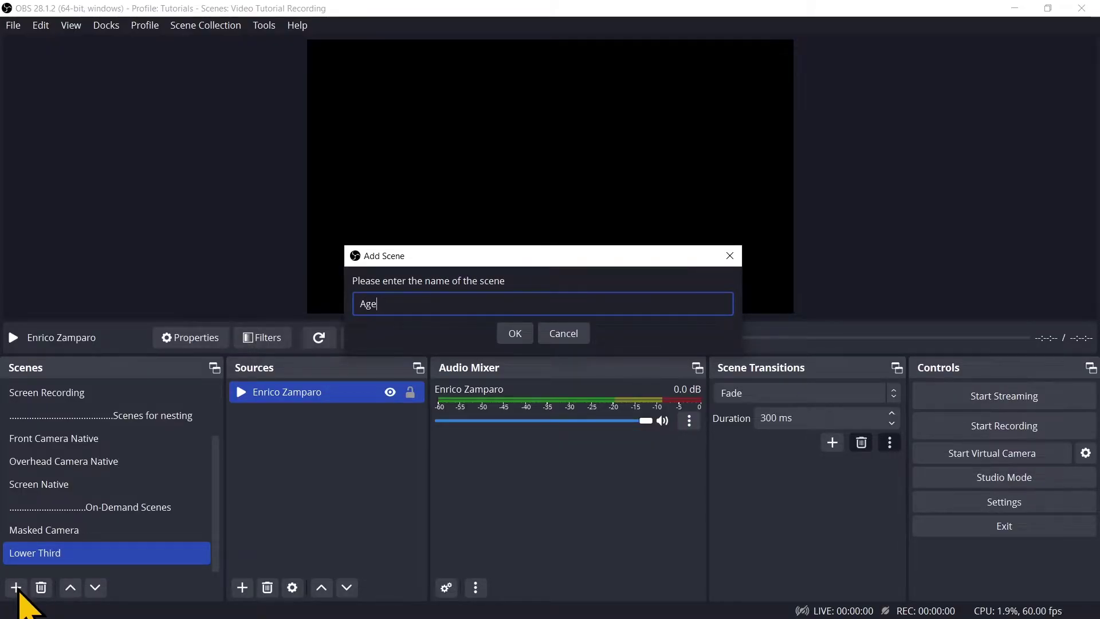
{"action": "left_click", "coordinate": [515, 333]}
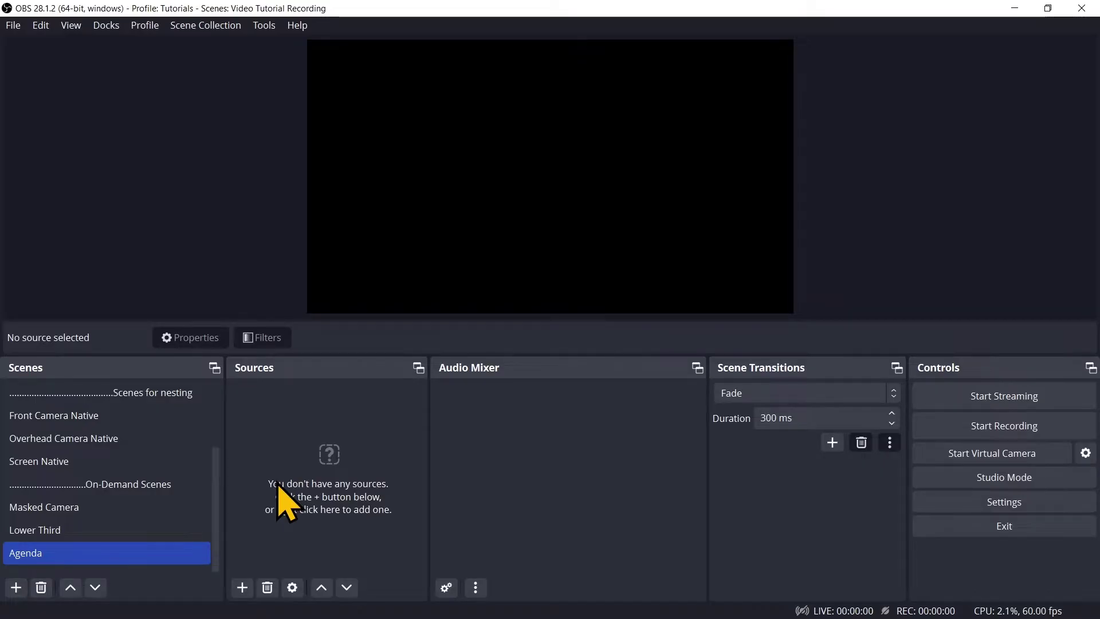
{"action": "left_click", "coordinate": [243, 587]}
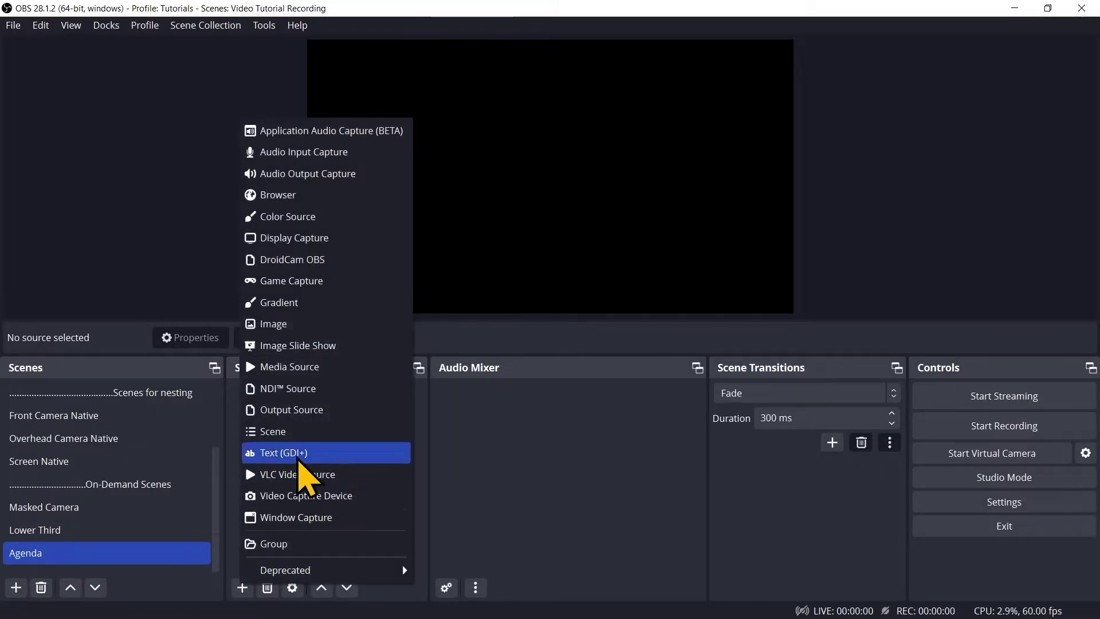
{"action": "left_click", "coordinate": [298, 462]}
{"action": "left_click", "coordinate": [586, 402]}
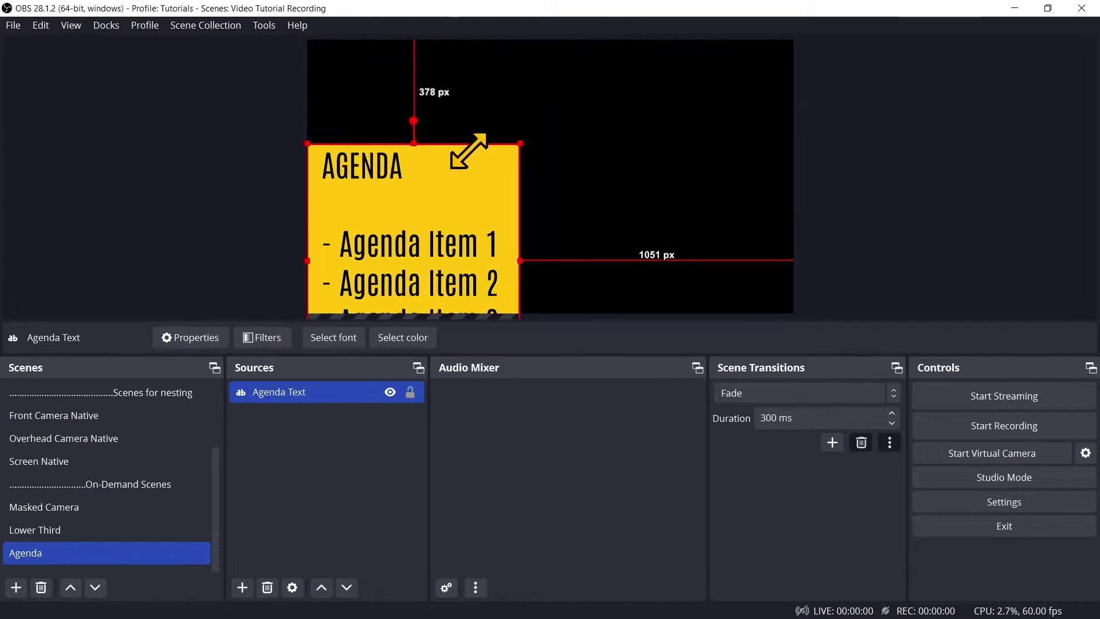
{"action": "left_click_drag", "start_coordinate": [471, 148], "coordinate": [442, 133]}
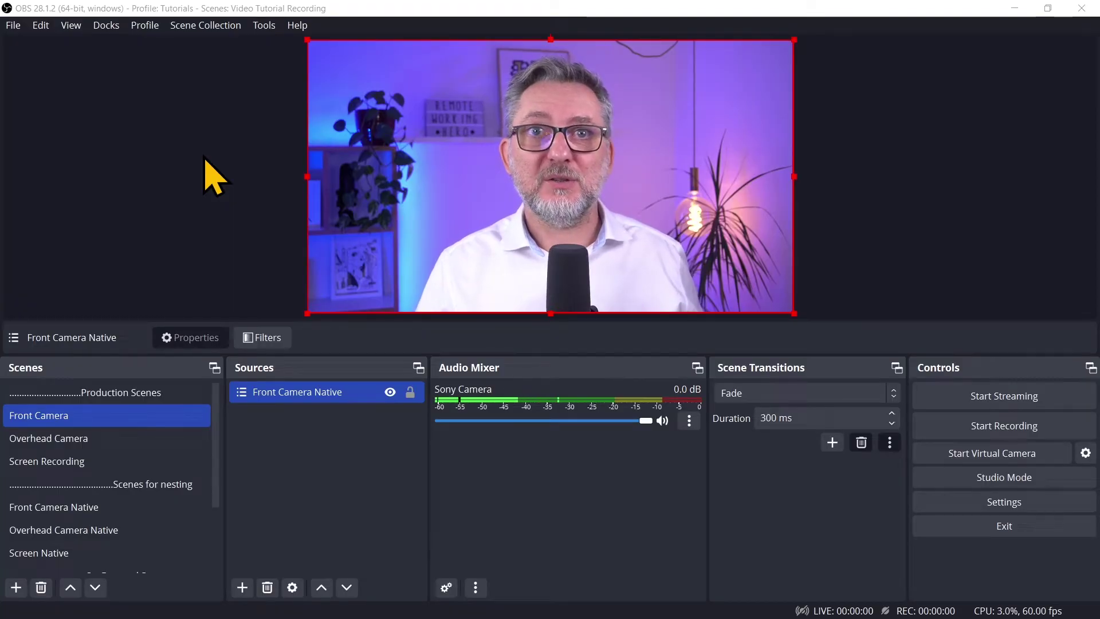
Show the Downstream Keyer dock and add the Masked Camera scene to DSK 1.
{"action": "left_click", "coordinate": [111, 27]}
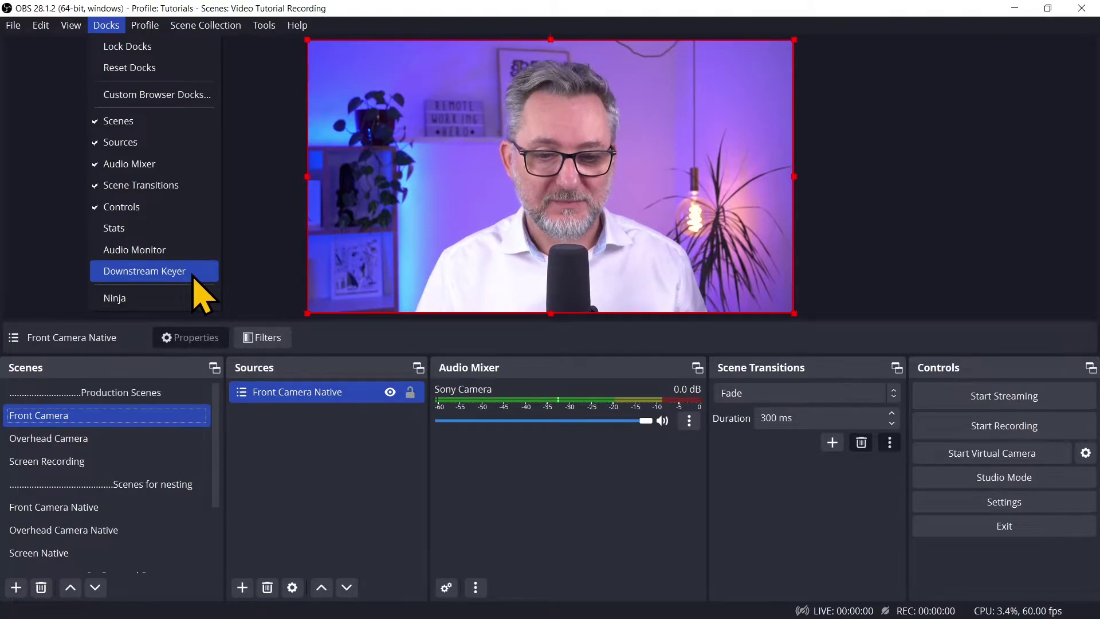
{"action": "left_click", "coordinate": [194, 277]}
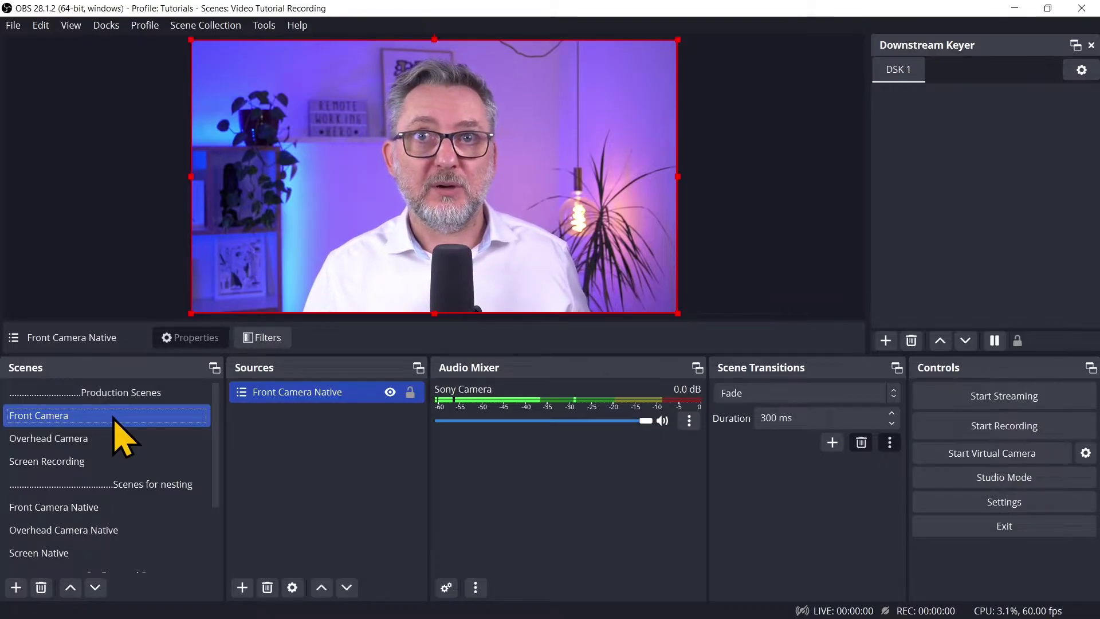
{"action": "scroll", "coordinate": [101, 491], "scroll_direction": "down", "scroll_amount": 2}
{"action": "left_click", "coordinate": [102, 507]}
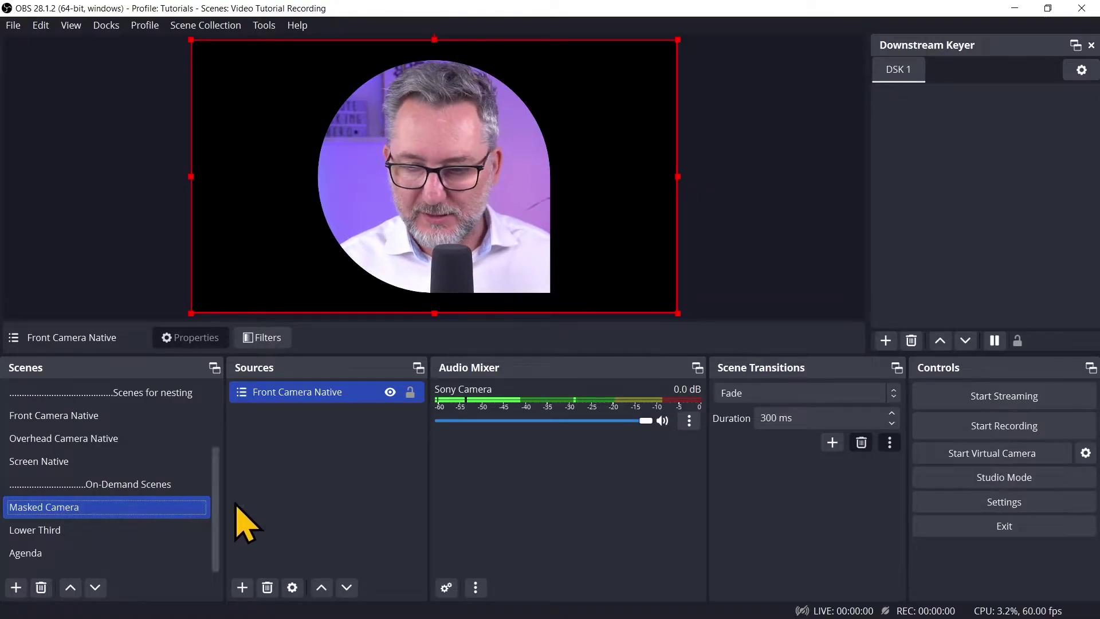
{"action": "left_click", "coordinate": [885, 340]}
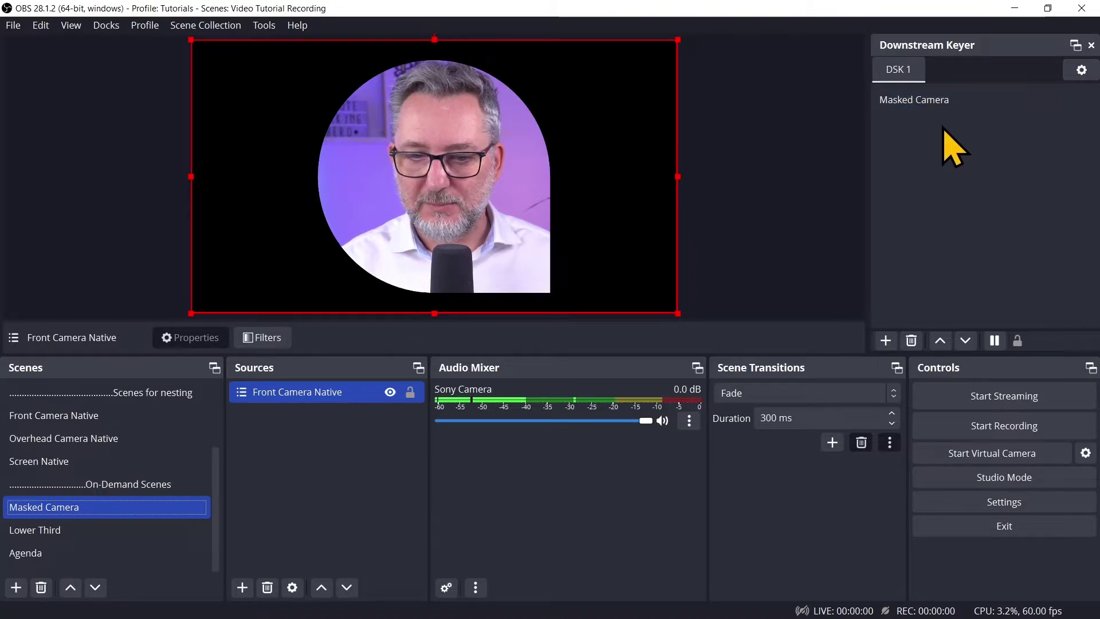
Preview the Masked Camera overlay on top of the Screen Native scene, and clear the overlay again.
{"action": "left_click", "coordinate": [98, 464]}
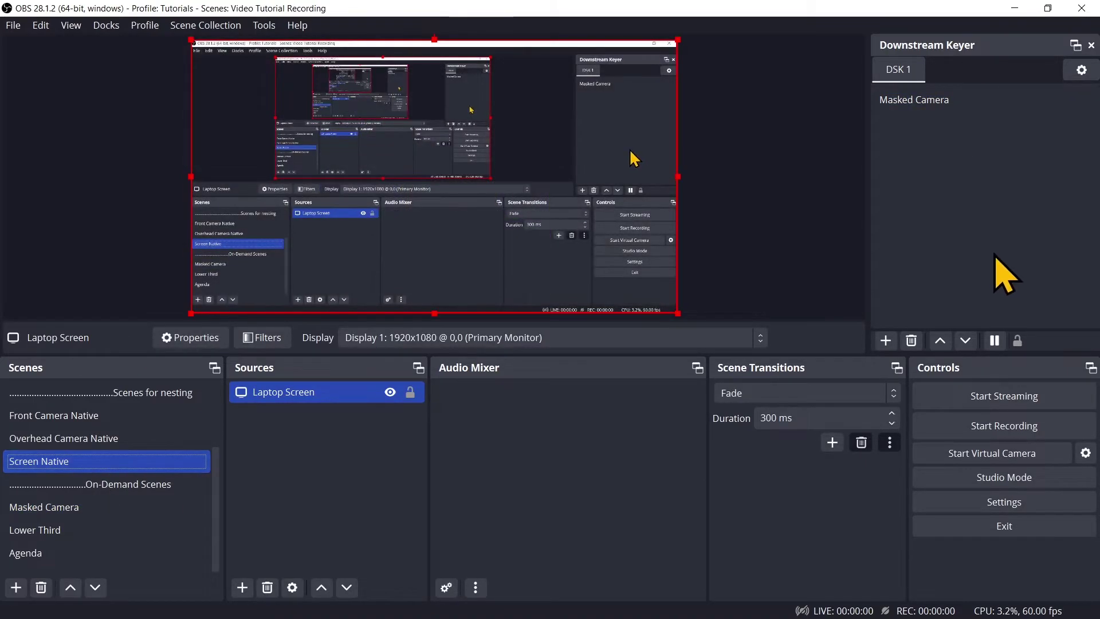
{"action": "left_click", "coordinate": [944, 109]}
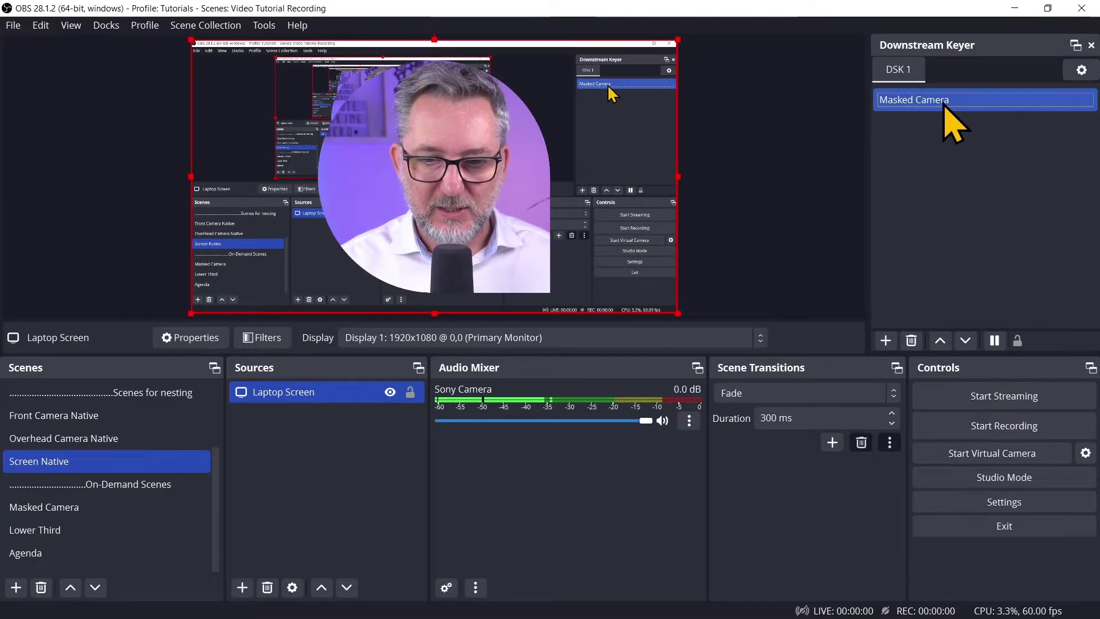
{"action": "left_click", "coordinate": [995, 340]}
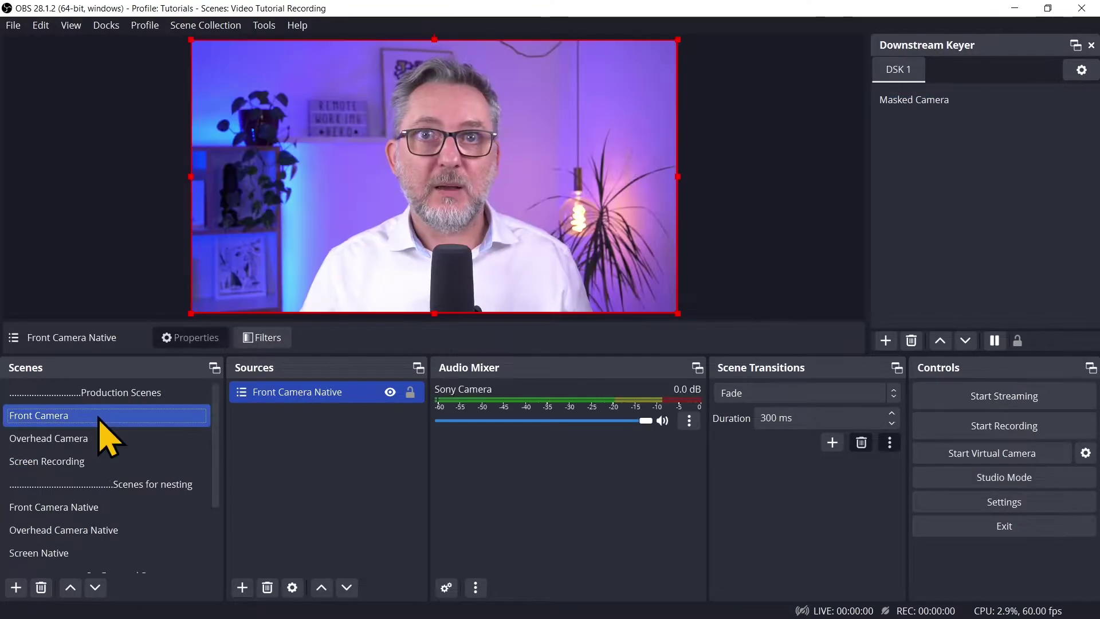
Add the Lower Third and Agenda scenes to DSK 1 below Masked Camera.
{"action": "left_click", "coordinate": [86, 508]}
{"action": "left_click", "coordinate": [83, 526]}
{"action": "left_click", "coordinate": [886, 340]}
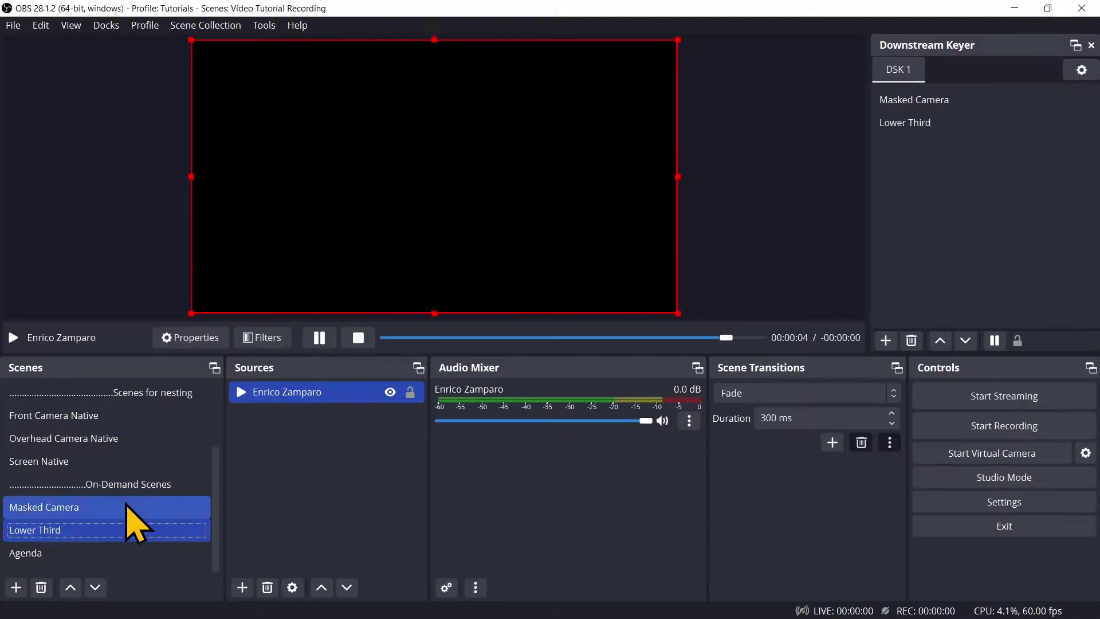
{"action": "left_click", "coordinate": [68, 553]}
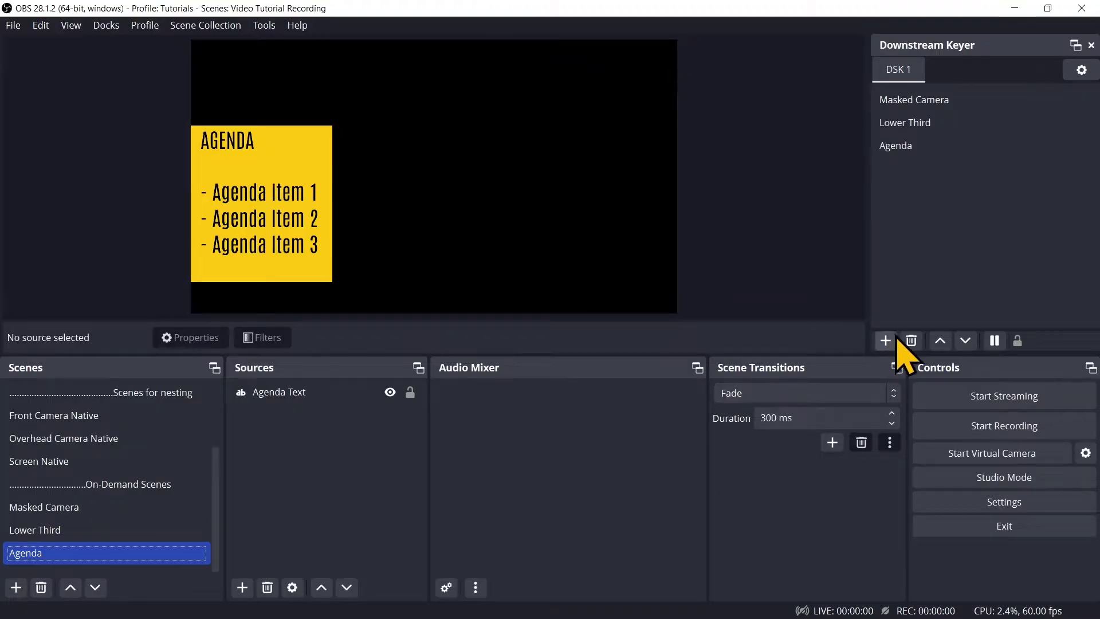
Preview the Agenda overlay on top of the Front Camera scene, and clear the overlay again.
{"action": "left_click", "coordinate": [90, 416]}
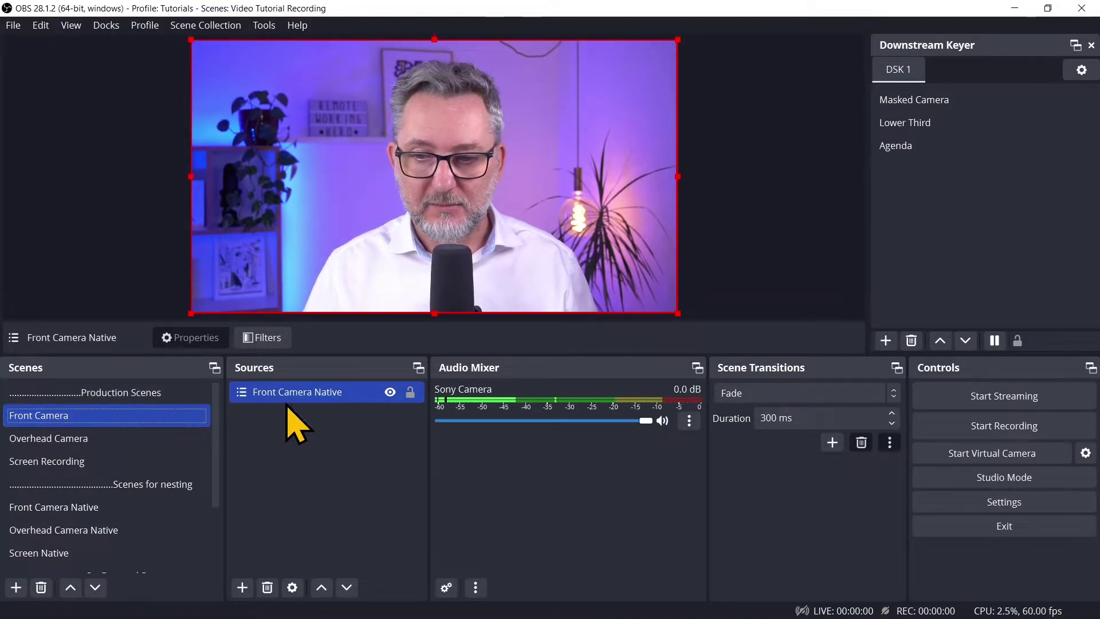
{"action": "left_click", "coordinate": [954, 148]}
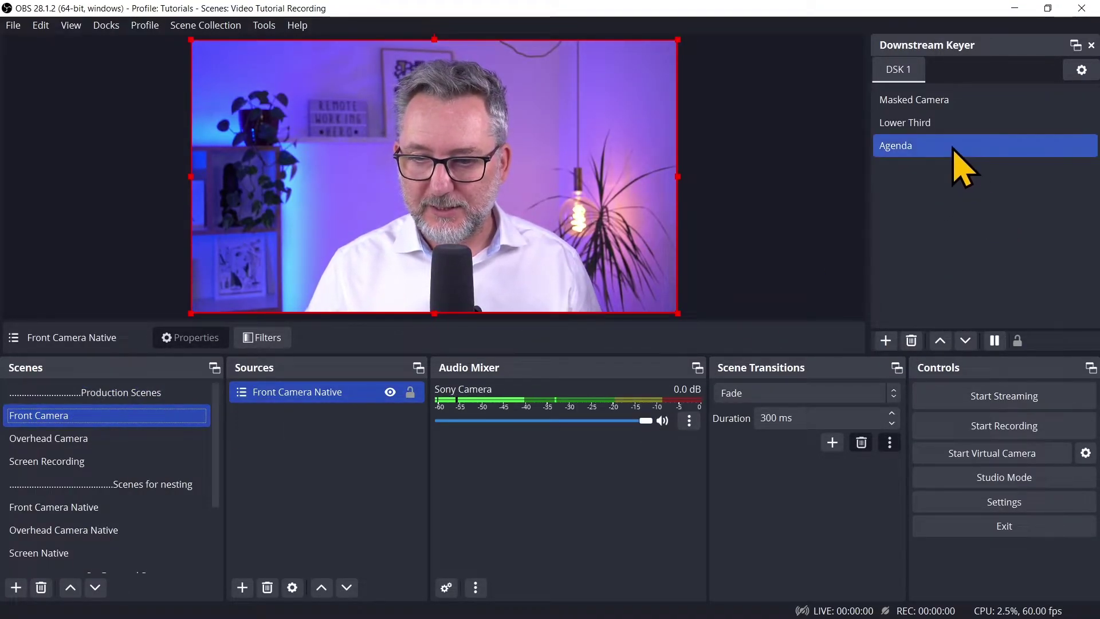
{"action": "left_click", "coordinate": [953, 147]}
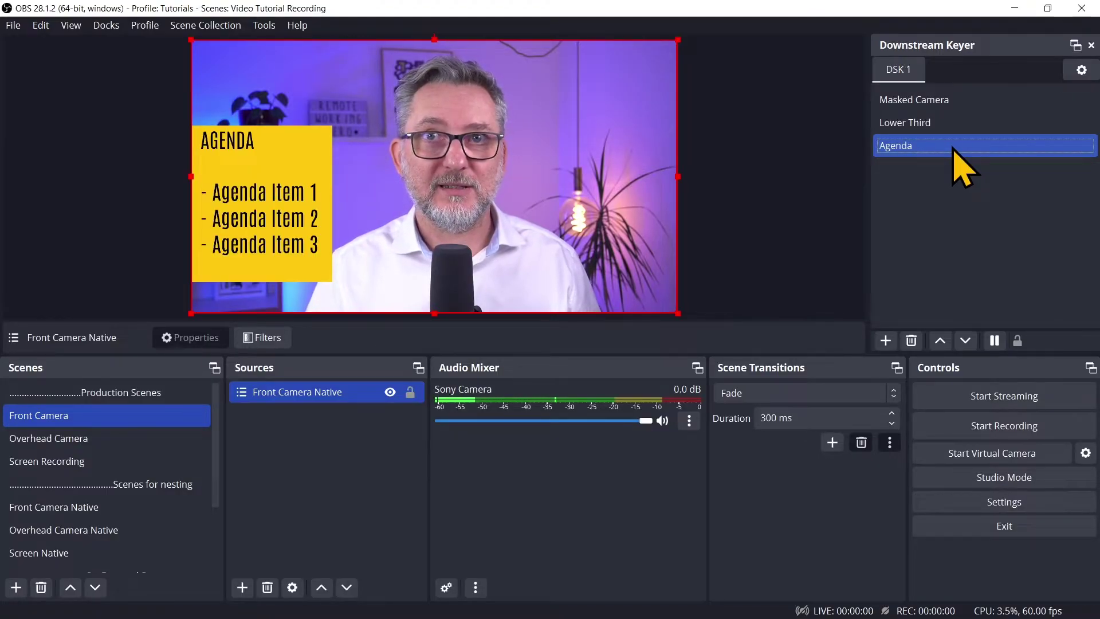
{"action": "left_click", "coordinate": [997, 341]}
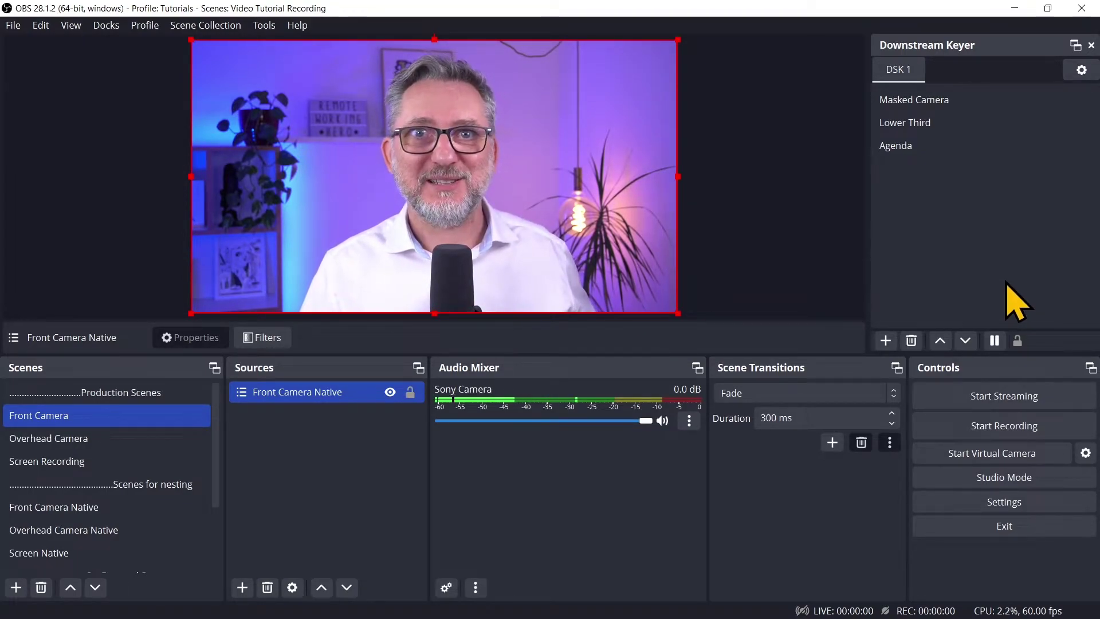
Select Masked Camera in DSK 1 and examine the keyer's show and hide transition options.
{"action": "left_click", "coordinate": [1020, 100]}
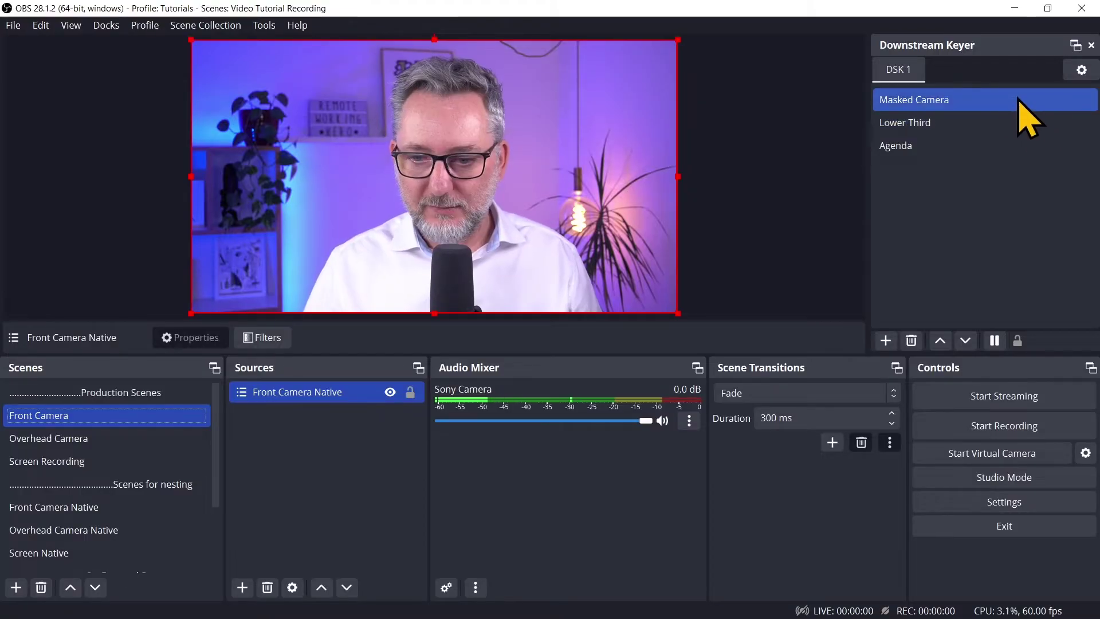
{"action": "left_click", "coordinate": [985, 105]}
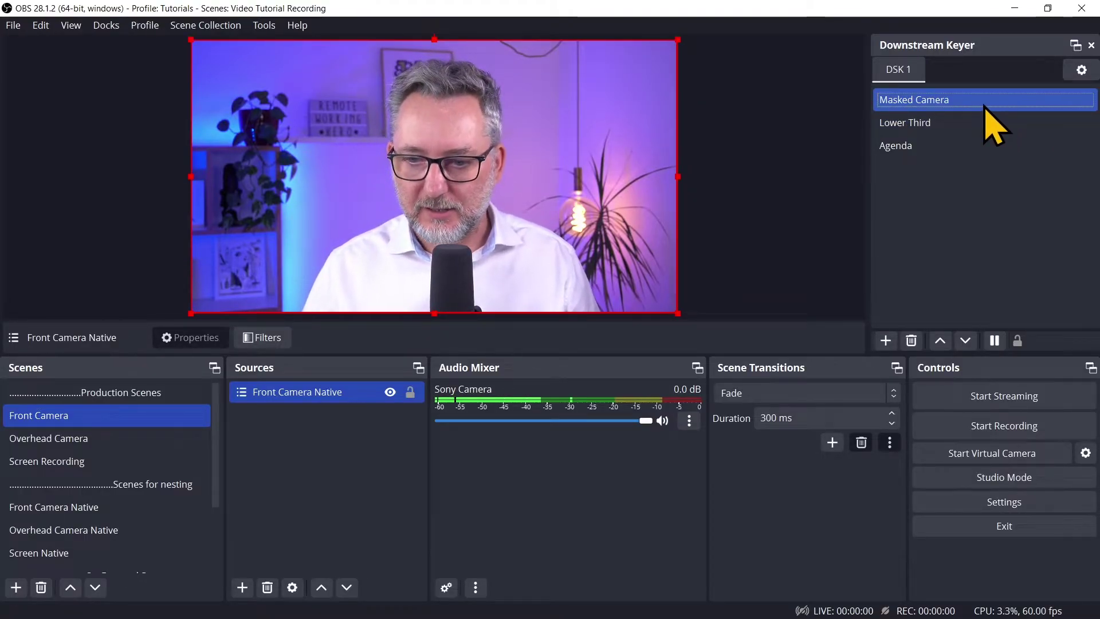
{"action": "left_click", "coordinate": [1082, 70]}
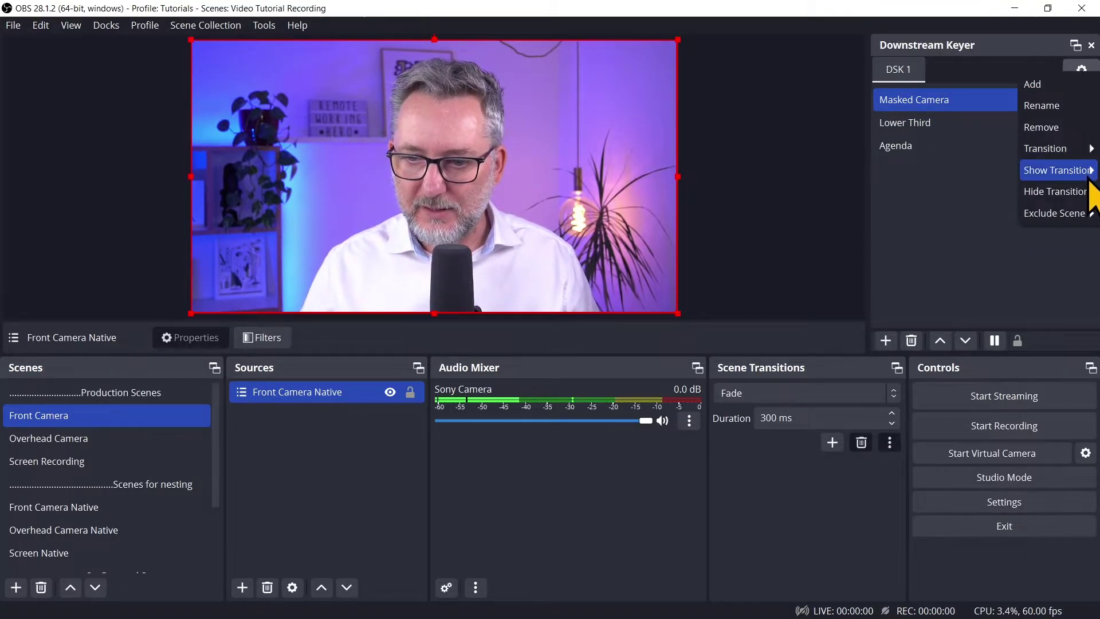
{"action": "mouse_move", "coordinate": [1086, 196]}
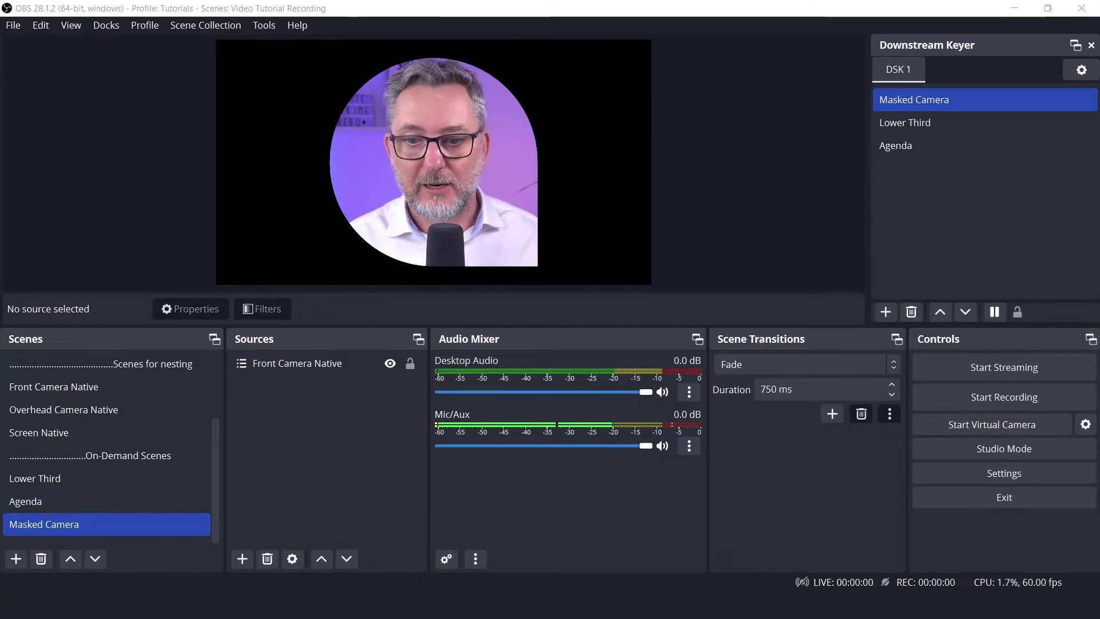
Add a Move scene transition named "Move right".
{"action": "left_click", "coordinate": [833, 414]}
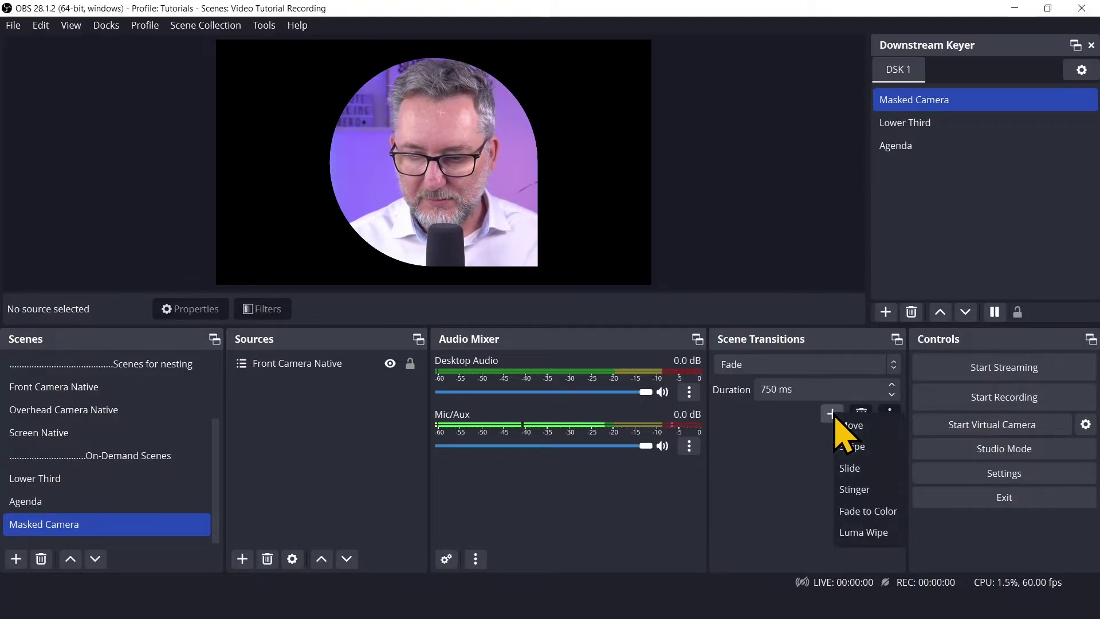
{"action": "left_click", "coordinate": [875, 426]}
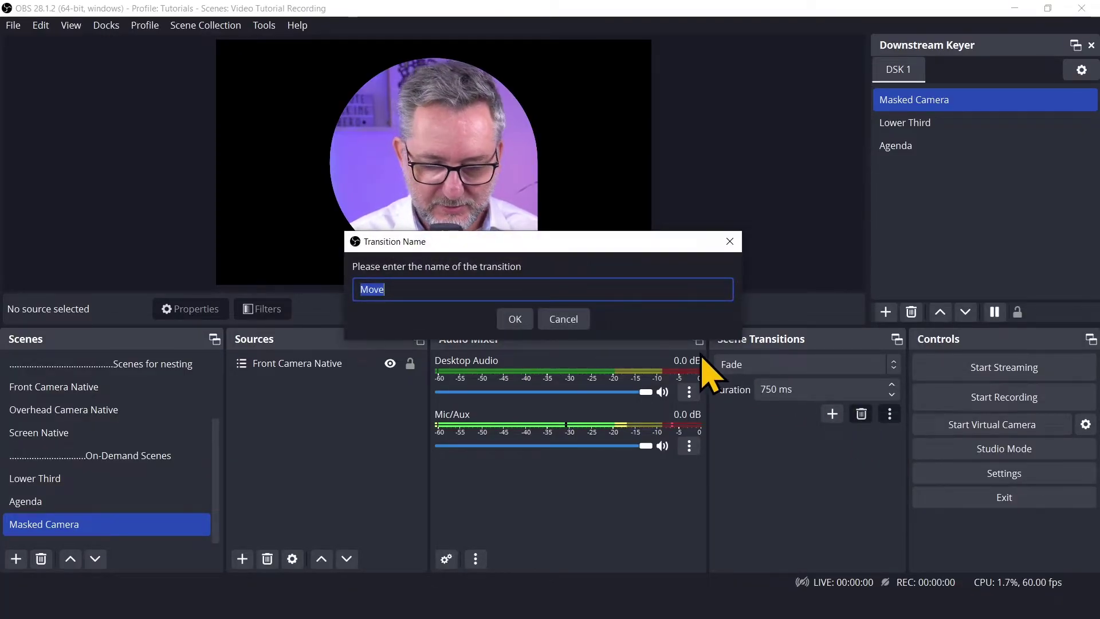
{"action": "type", "text": "Mov"}
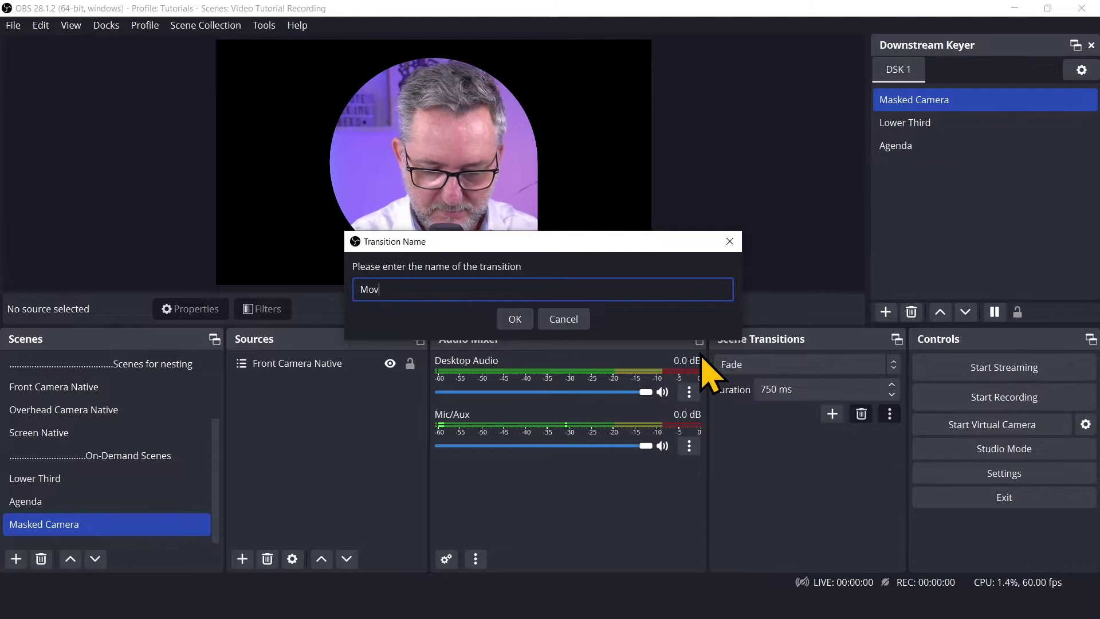
{"action": "type", "text": "e right"}
{"action": "left_click", "coordinate": [515, 318]}
Turn off Zoom and set Position to Right for the Appearing items of the Move right transition.
{"action": "scroll", "coordinate": [679, 452], "scroll_direction": "down", "scroll_amount": 2}
{"action": "scroll", "coordinate": [688, 438], "scroll_direction": "down", "scroll_amount": 1}
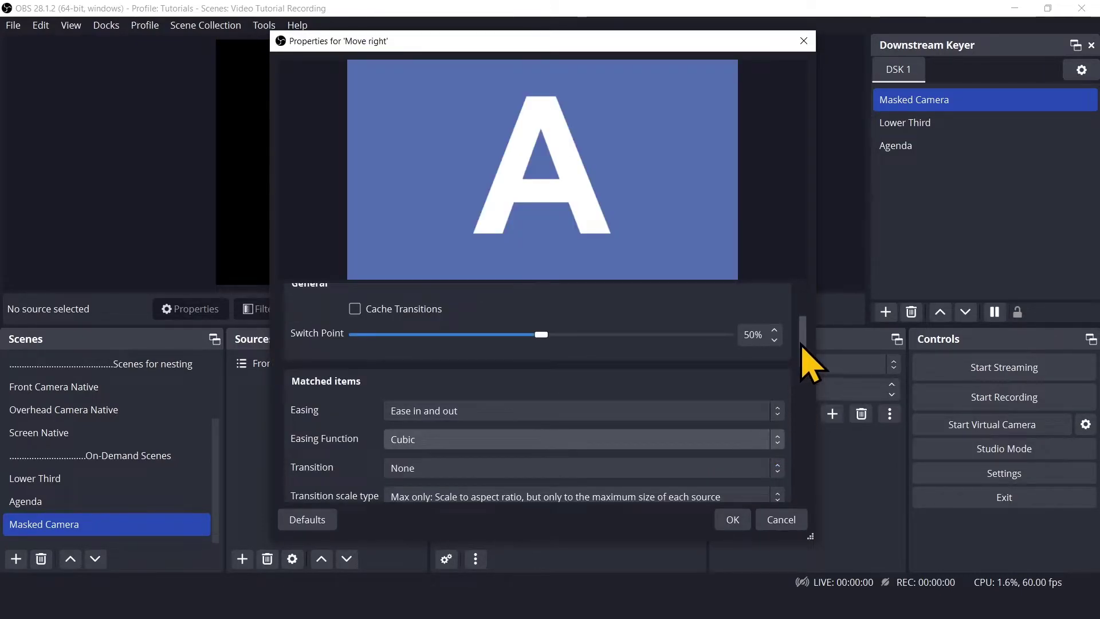
{"action": "left_click_drag", "start_coordinate": [802, 344], "coordinate": [803, 408]}
{"action": "scroll", "coordinate": [802, 407], "scroll_direction": "down", "scroll_amount": 1}
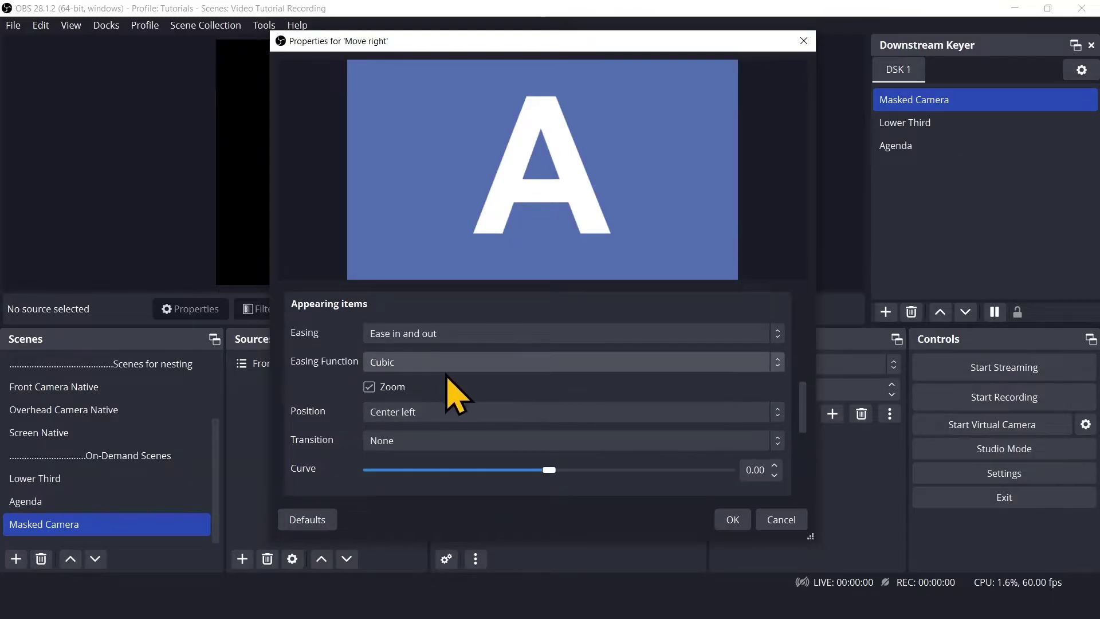
{"action": "left_click", "coordinate": [369, 388]}
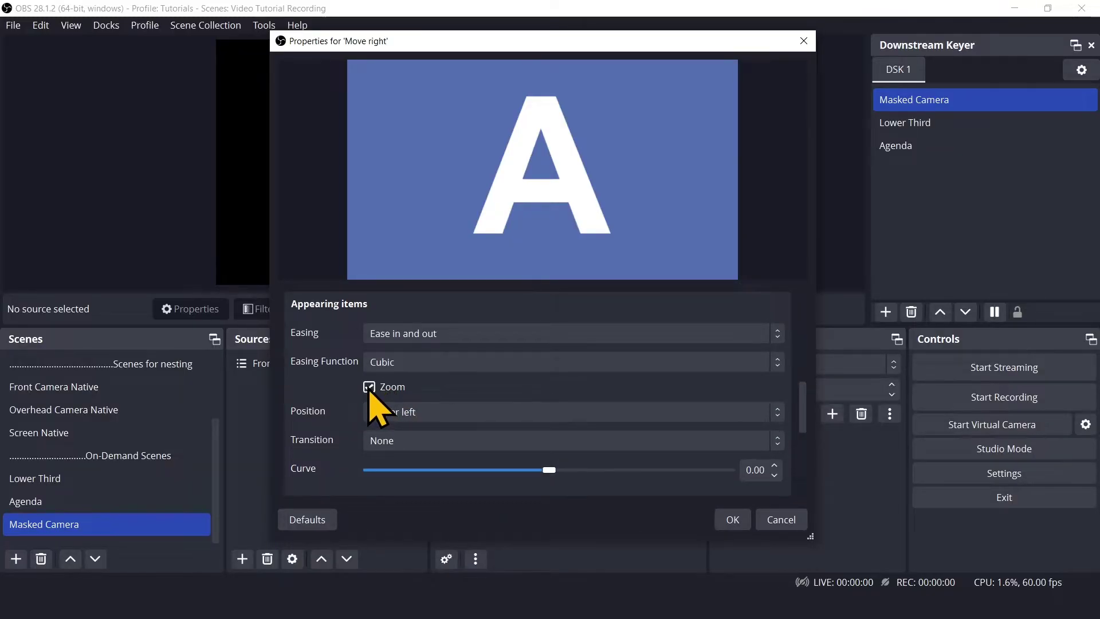
{"action": "left_click", "coordinate": [496, 413]}
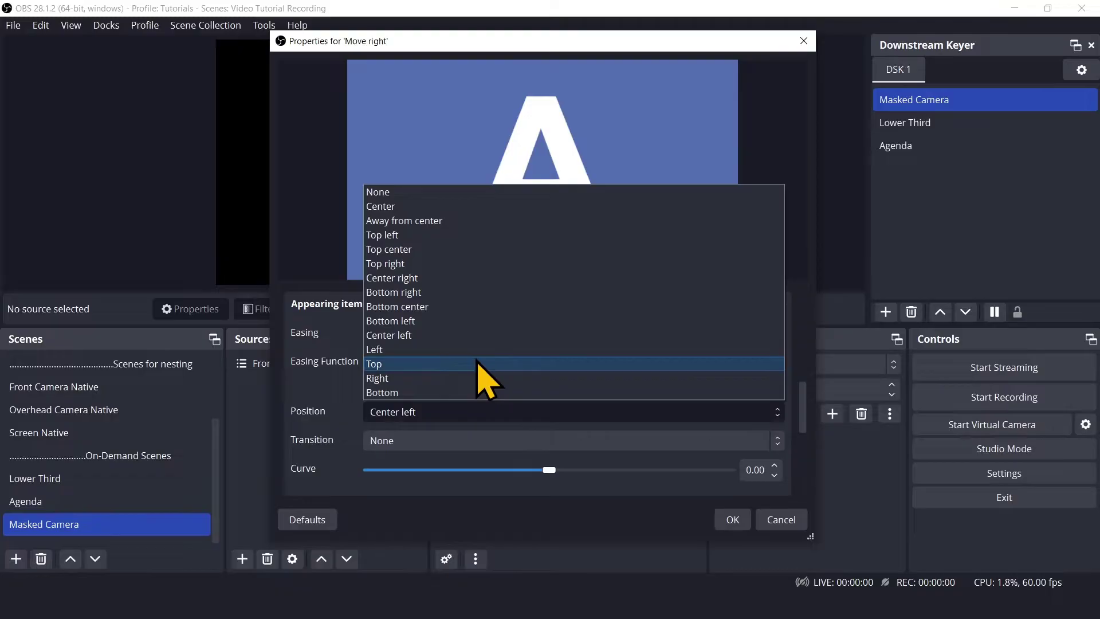
{"action": "left_click", "coordinate": [465, 378]}
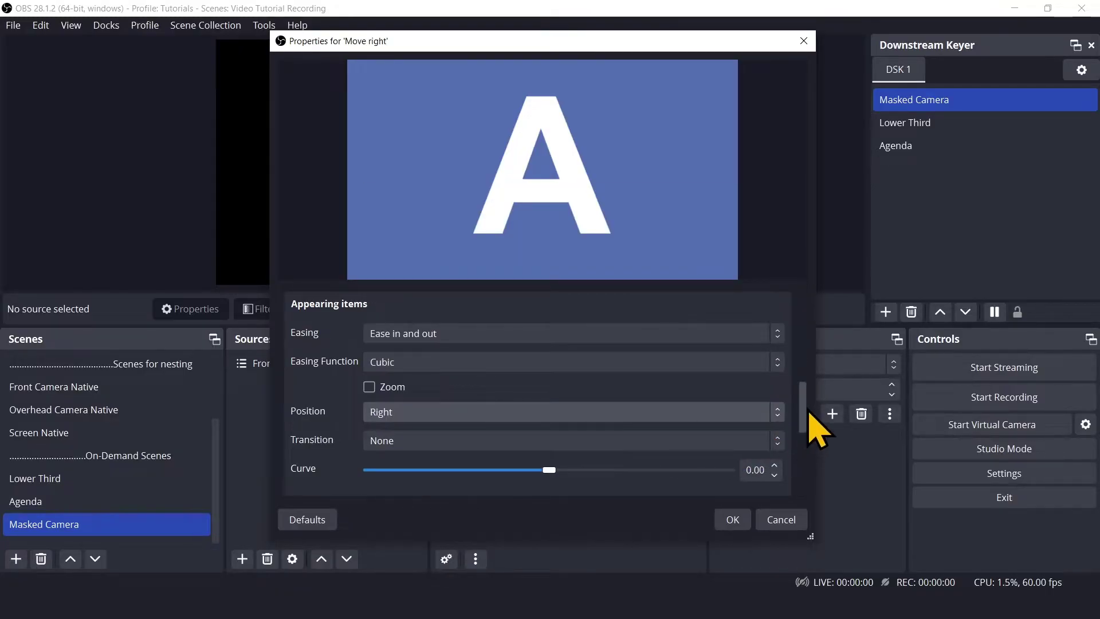
Set Position to Right for the Disappearing items of the Move right transition and save its properties.
{"action": "left_click_drag", "start_coordinate": [802, 411], "coordinate": [802, 463]}
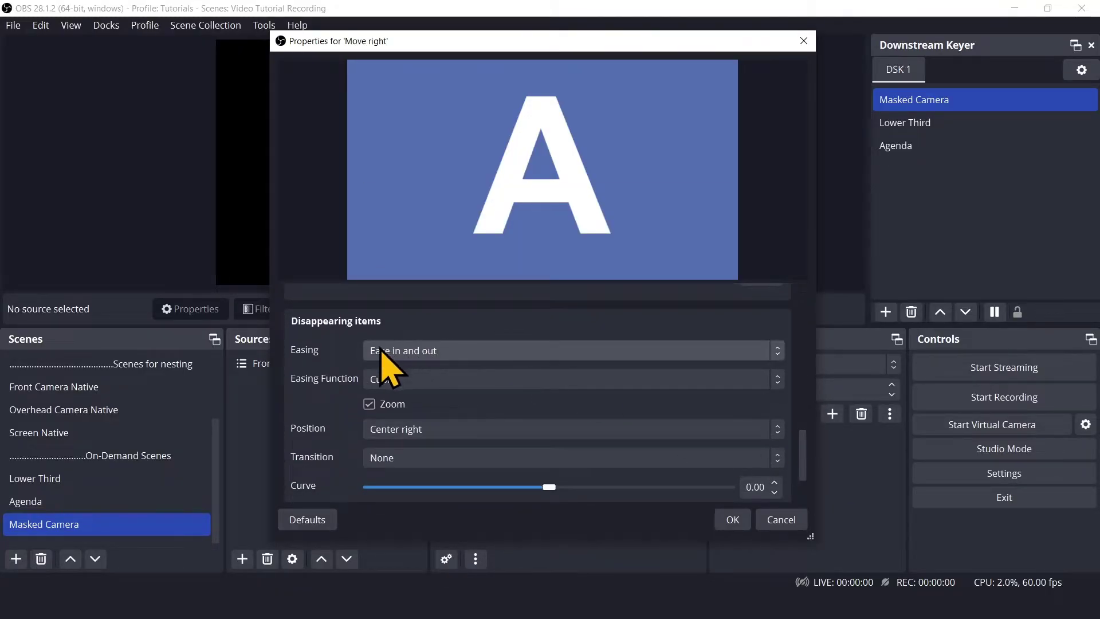
{"action": "left_click", "coordinate": [780, 430]}
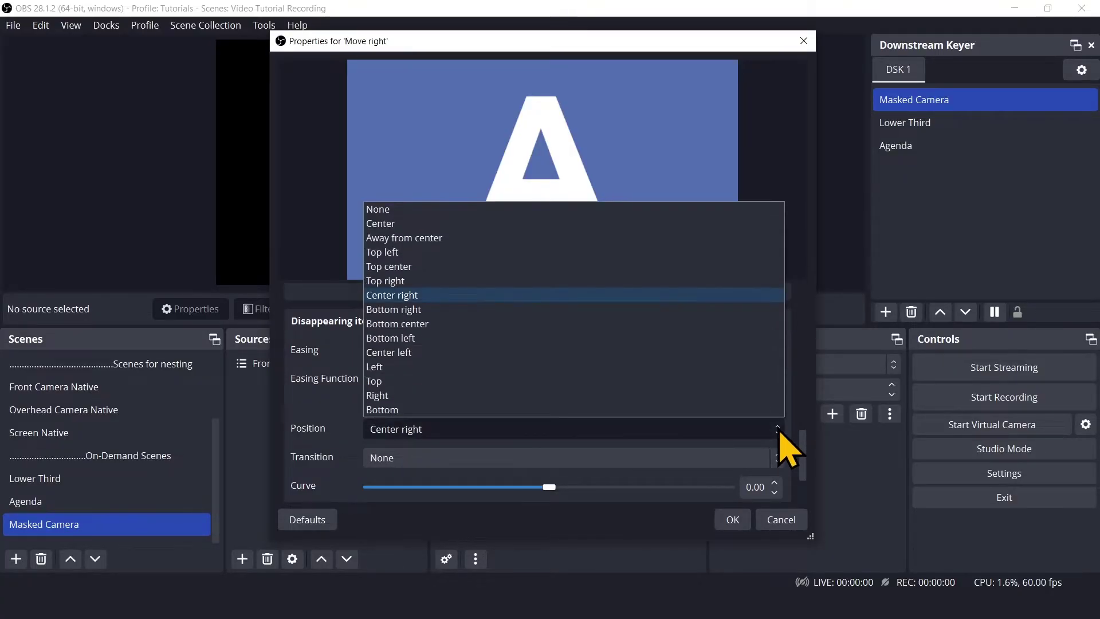
{"action": "left_click", "coordinate": [605, 396]}
{"action": "left_click", "coordinate": [733, 520]}
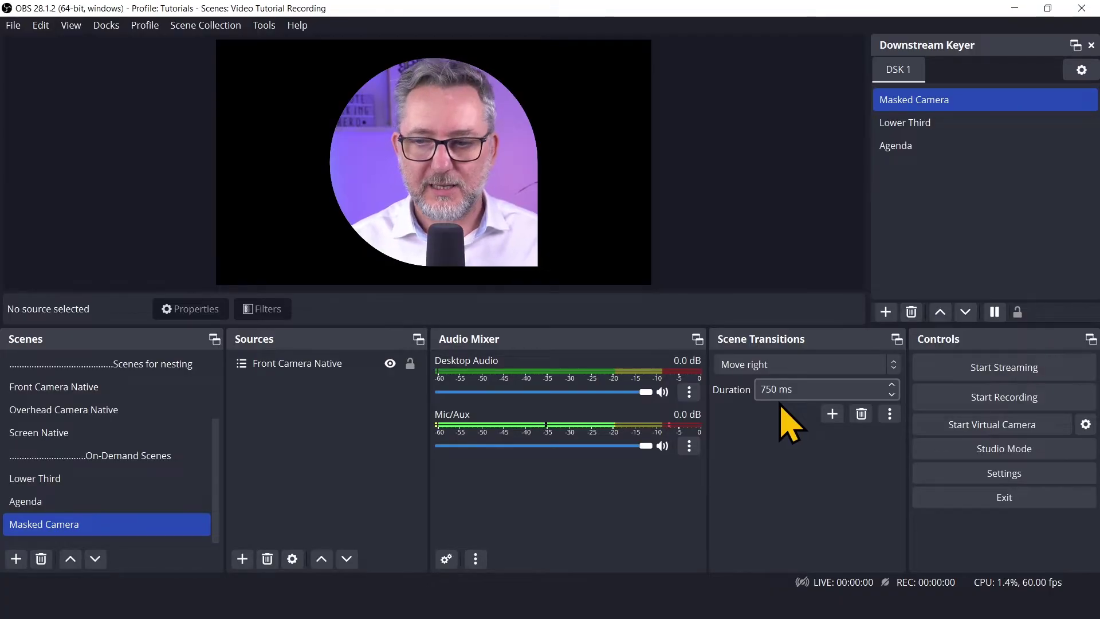
Set DSK 1's transition to Move right with a duration of 750 ms.
{"action": "left_click", "coordinate": [1083, 69]}
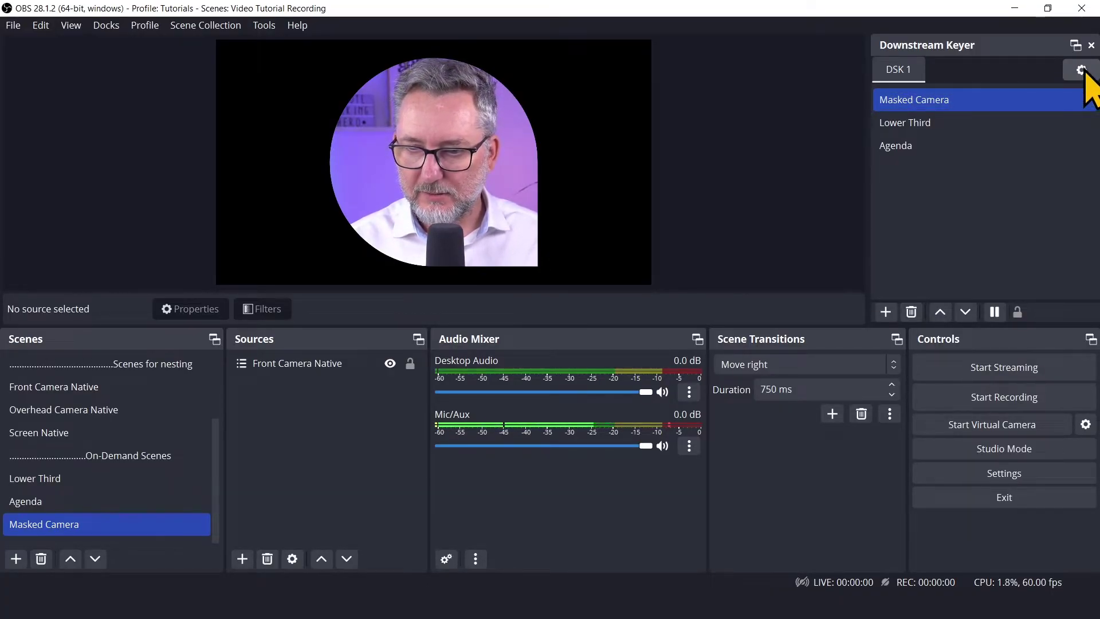
{"action": "left_click", "coordinate": [1083, 69]}
{"action": "mouse_move", "coordinate": [1066, 157]}
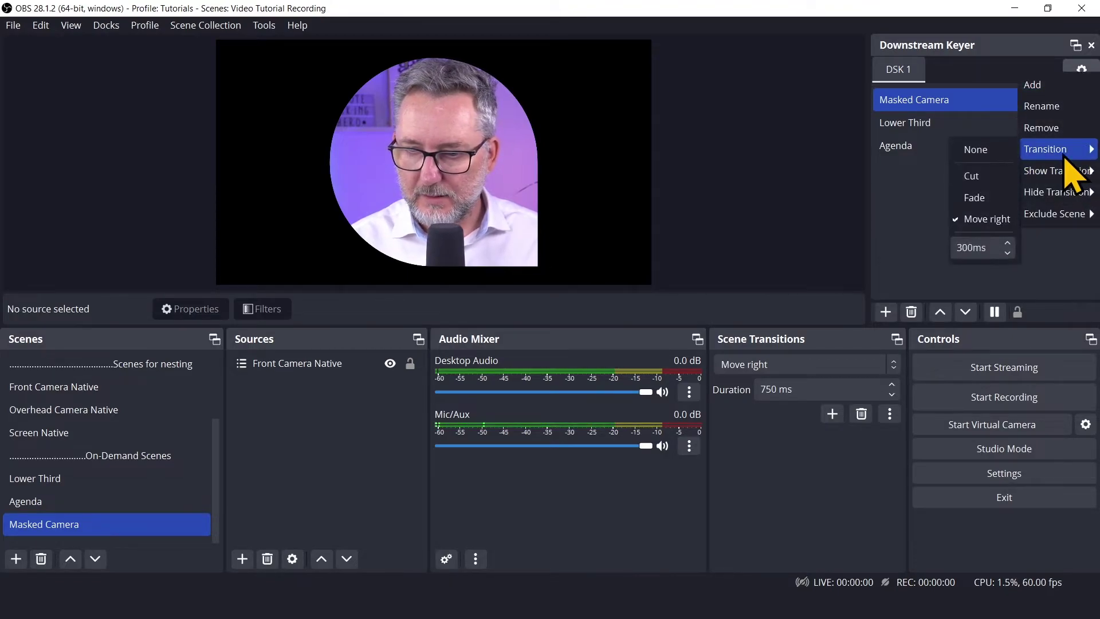
{"action": "left_click", "coordinate": [1006, 243]}
{"action": "left_click", "coordinate": [1007, 243]}
{"action": "left_click", "coordinate": [1007, 243]}
{"action": "left_click", "coordinate": [1006, 243]}
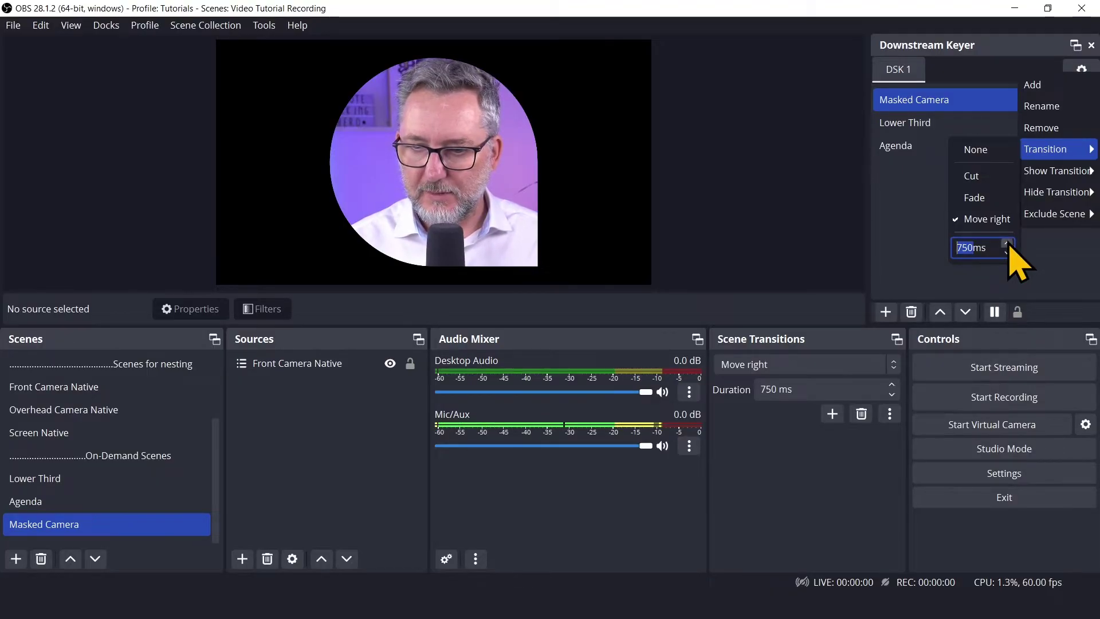
{"action": "left_click", "coordinate": [1057, 264]}
Show the Agenda overlay through DSK 1 and add a scene transition named "Move Left".
{"action": "left_click", "coordinate": [963, 151]}
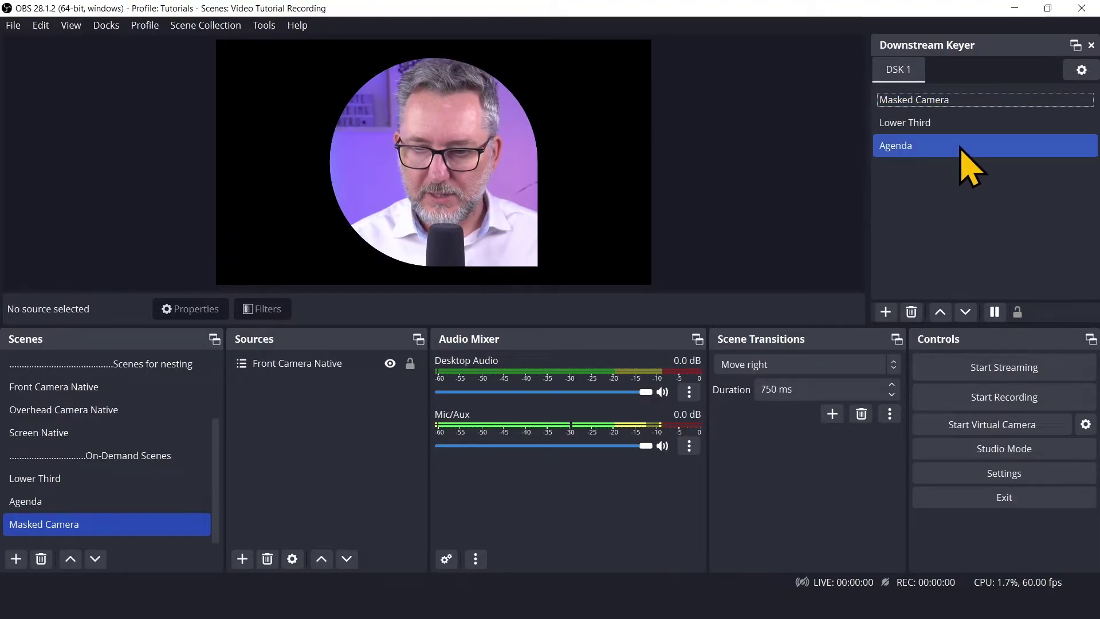
{"action": "left_click", "coordinate": [963, 149]}
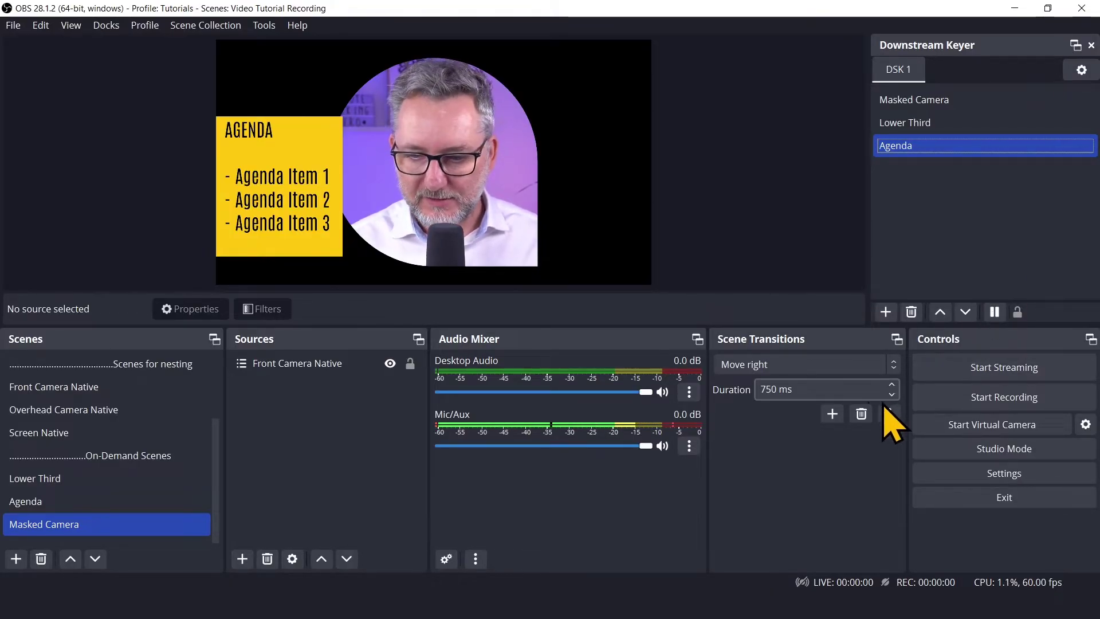
{"action": "left_click", "coordinate": [833, 413]}
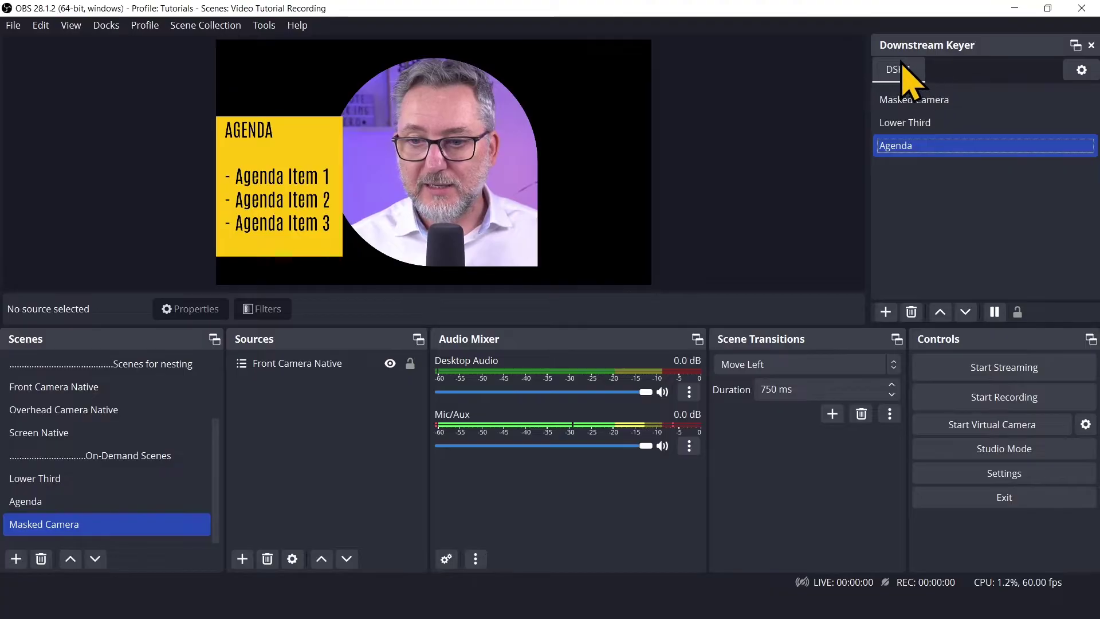
Add a second downstream keyer named "DSK 2".
{"action": "left_click", "coordinate": [1081, 70]}
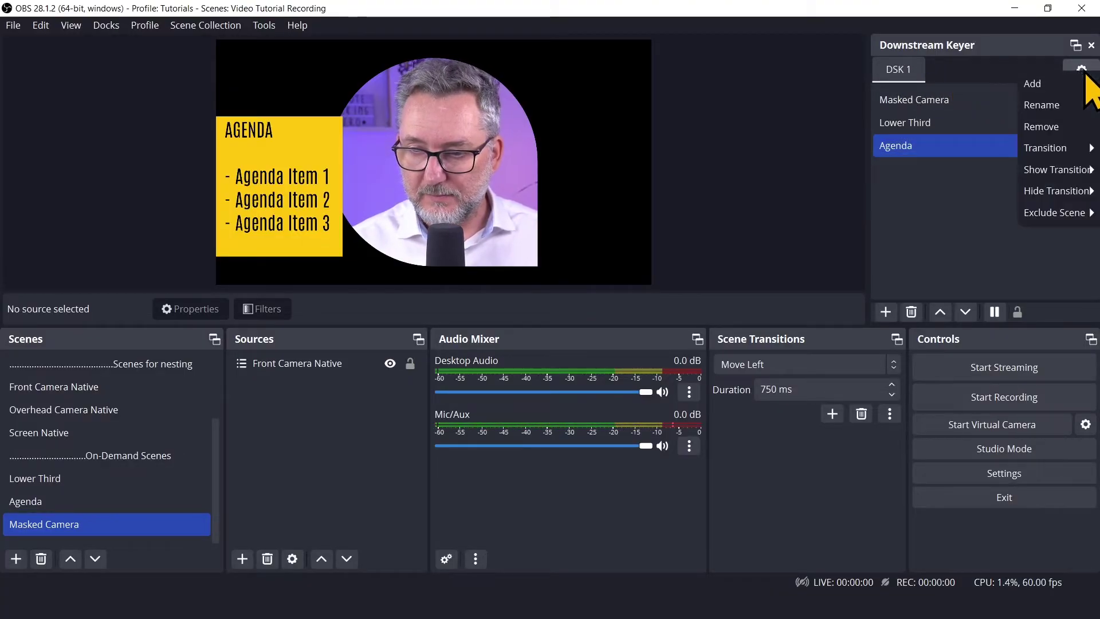
{"action": "left_click", "coordinate": [1059, 102]}
{"action": "left_click", "coordinate": [517, 279]}
{"action": "key", "text": "BackSpace"}
{"action": "key", "text": "BackSpace"}
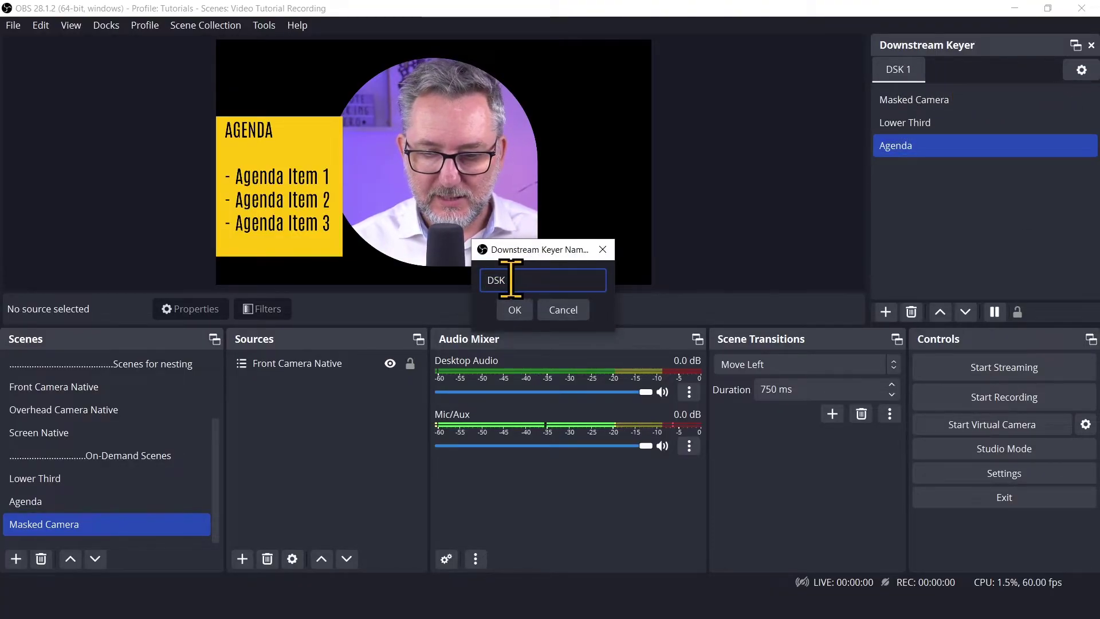
{"action": "type", "text": "2"}
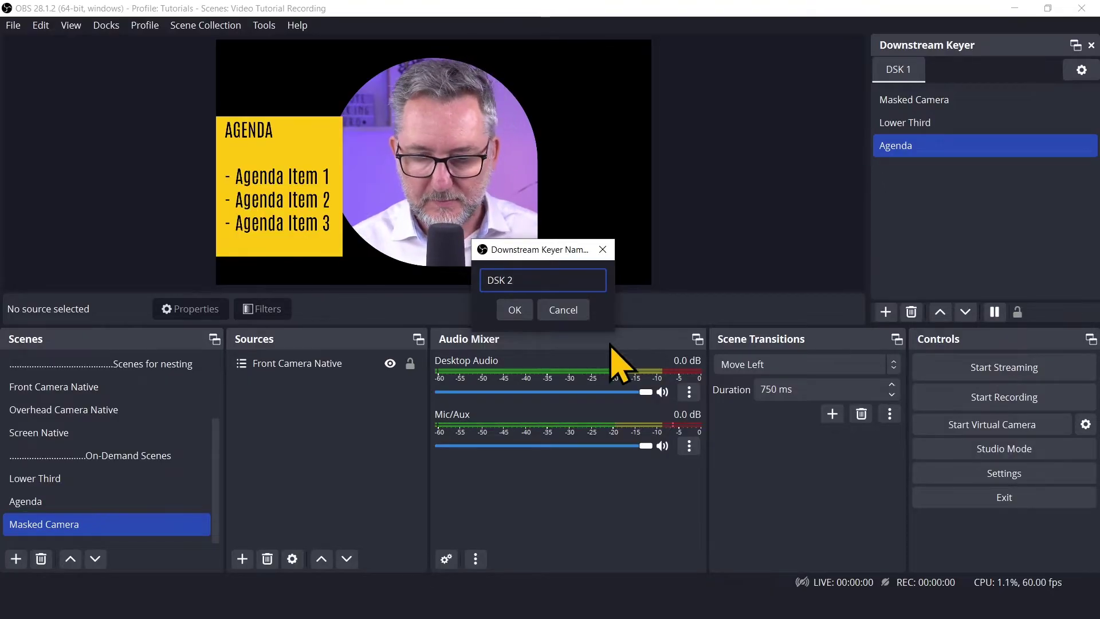
{"action": "left_click", "coordinate": [515, 310]}
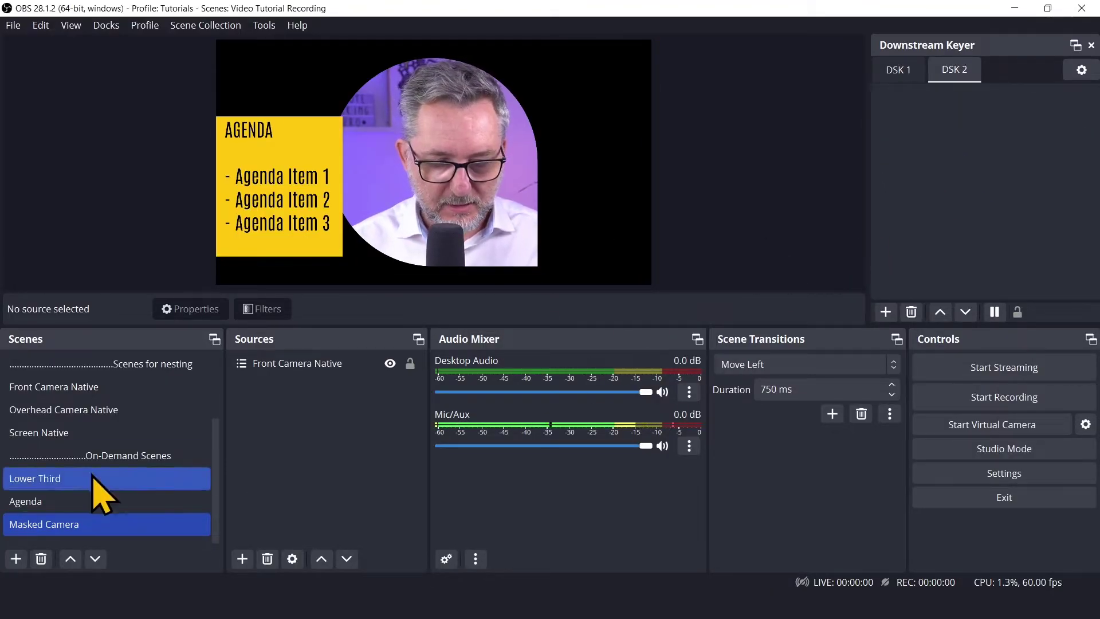
Add the Agenda scene to DSK 2 and remove it from DSK 1.
{"action": "left_click", "coordinate": [33, 503]}
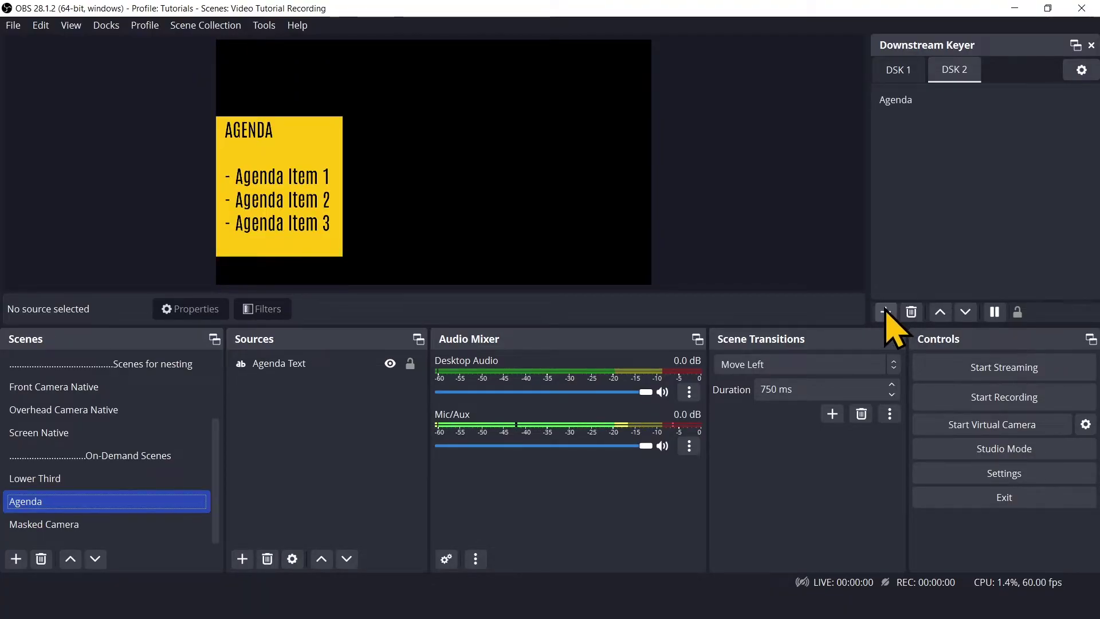
{"action": "left_click", "coordinate": [909, 69]}
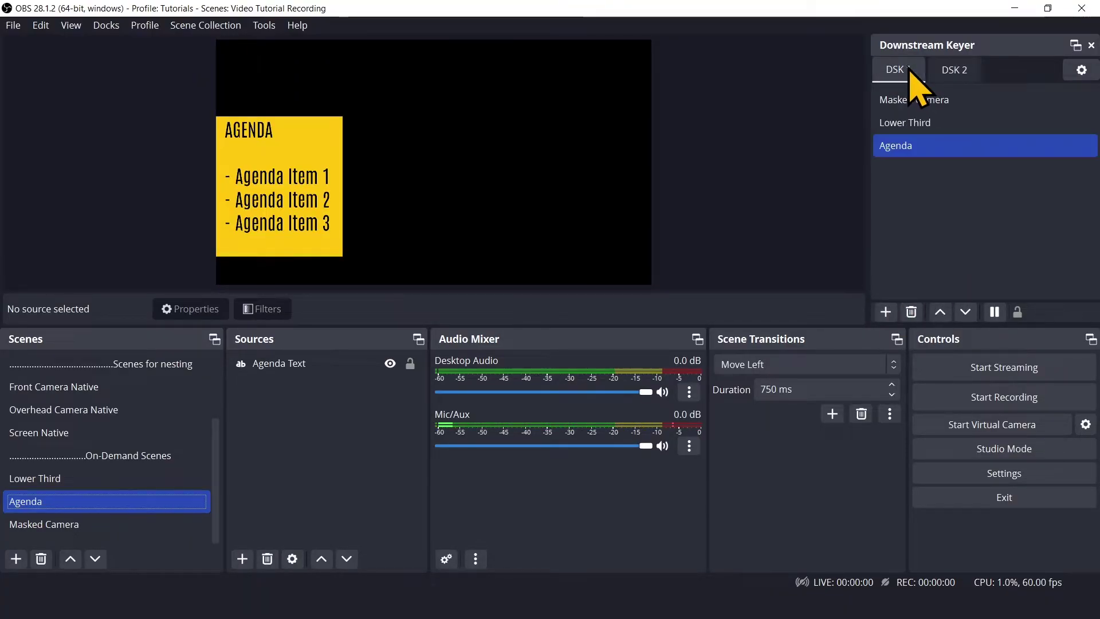
{"action": "left_click", "coordinate": [911, 312]}
Set DSK 2's transition to Move Left and raise its duration to 600 ms.
{"action": "left_click", "coordinate": [955, 70]}
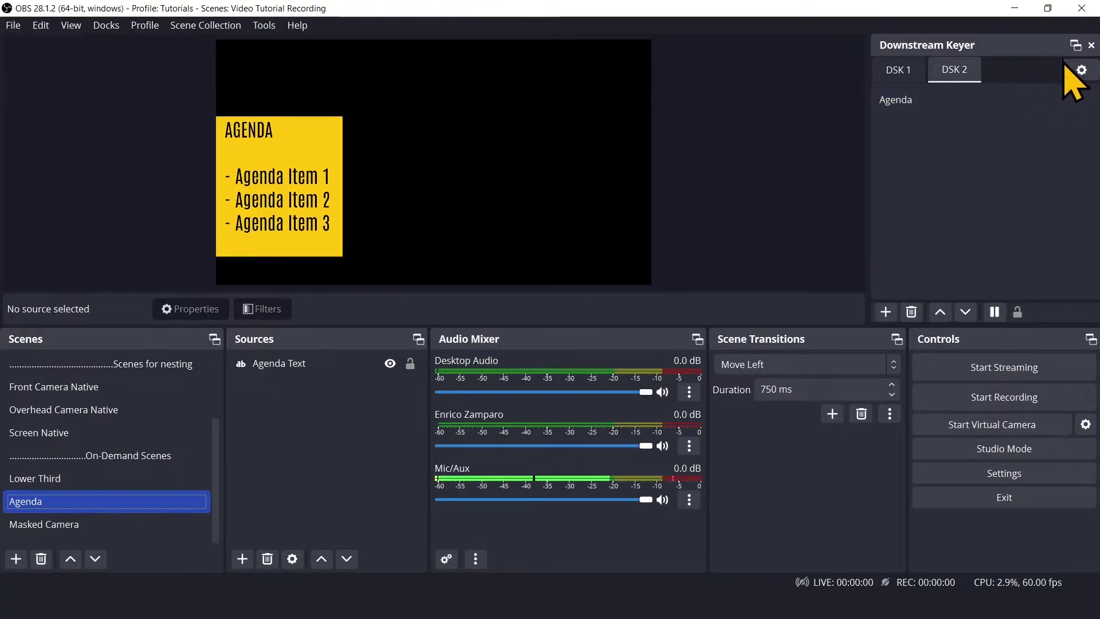
{"action": "left_click", "coordinate": [1081, 69]}
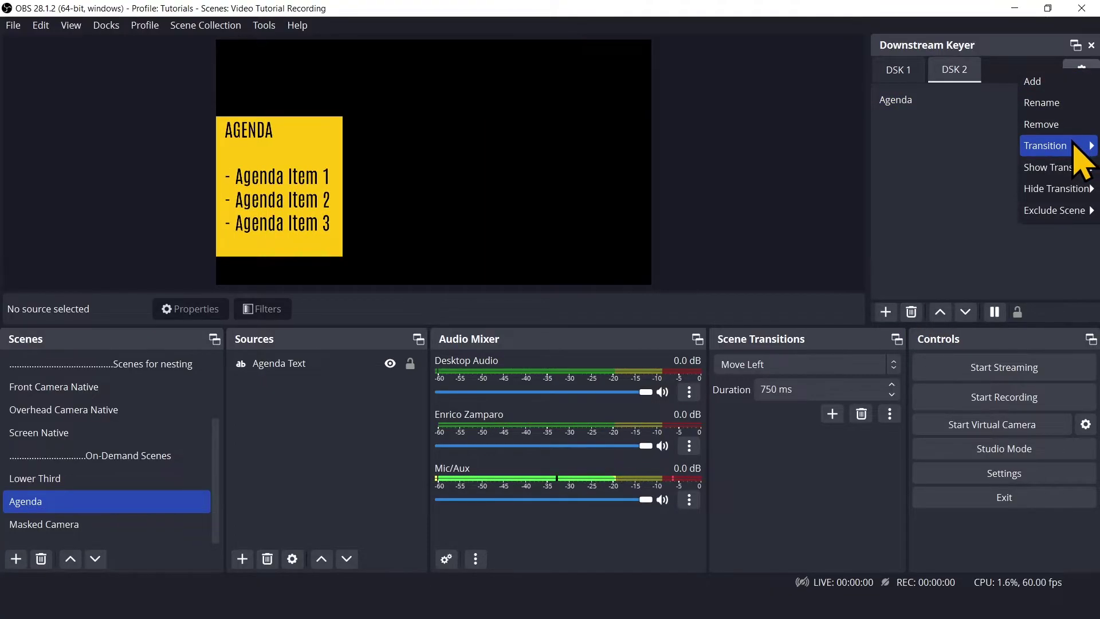
{"action": "mouse_move", "coordinate": [1071, 148]}
{"action": "left_click", "coordinate": [1000, 238]}
{"action": "left_click", "coordinate": [1082, 69]}
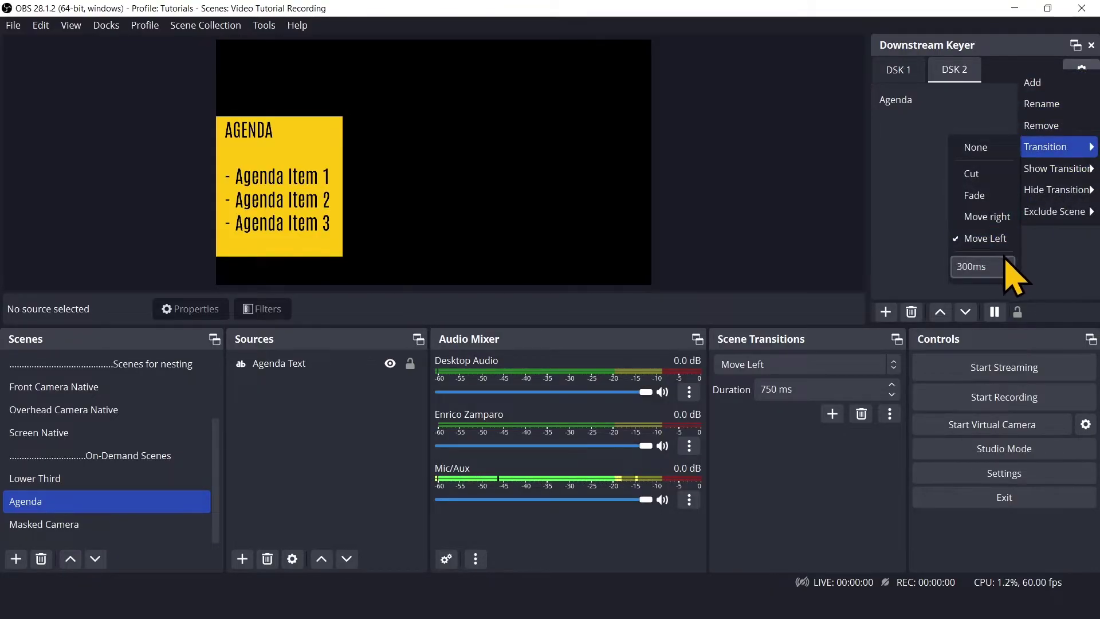
{"action": "left_click", "coordinate": [1007, 262]}
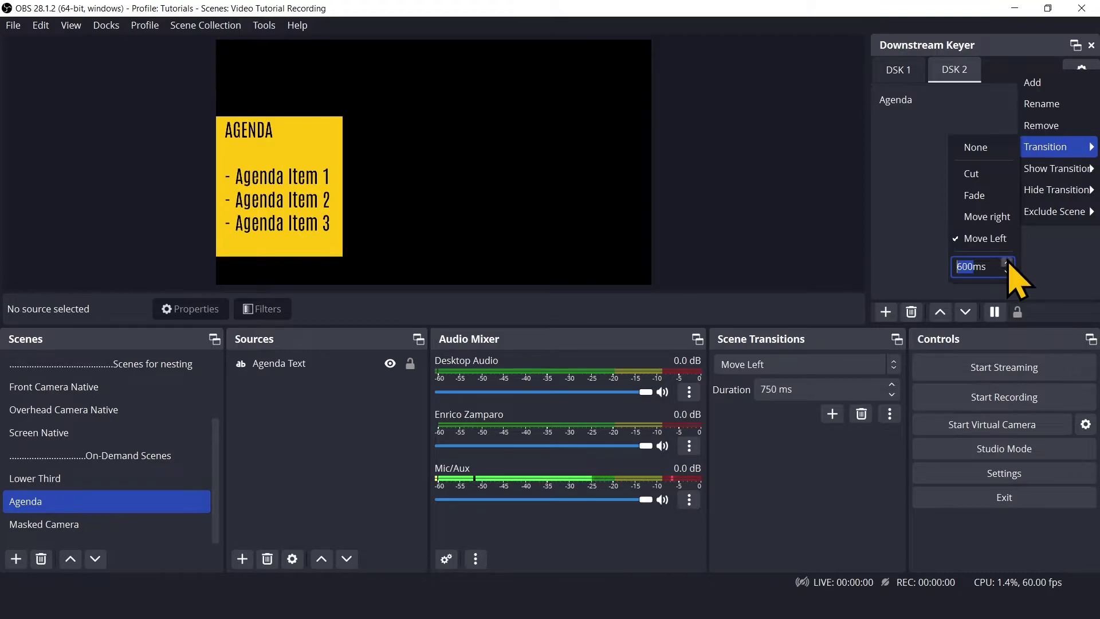
{"action": "left_click", "coordinate": [1060, 269]}
Switch to the Front Camera scene and test showing and hiding the Agenda overlay through DSK 2.
{"action": "scroll", "coordinate": [226, 393], "scroll_direction": "up", "scroll_amount": 3}
{"action": "left_click", "coordinate": [111, 388]}
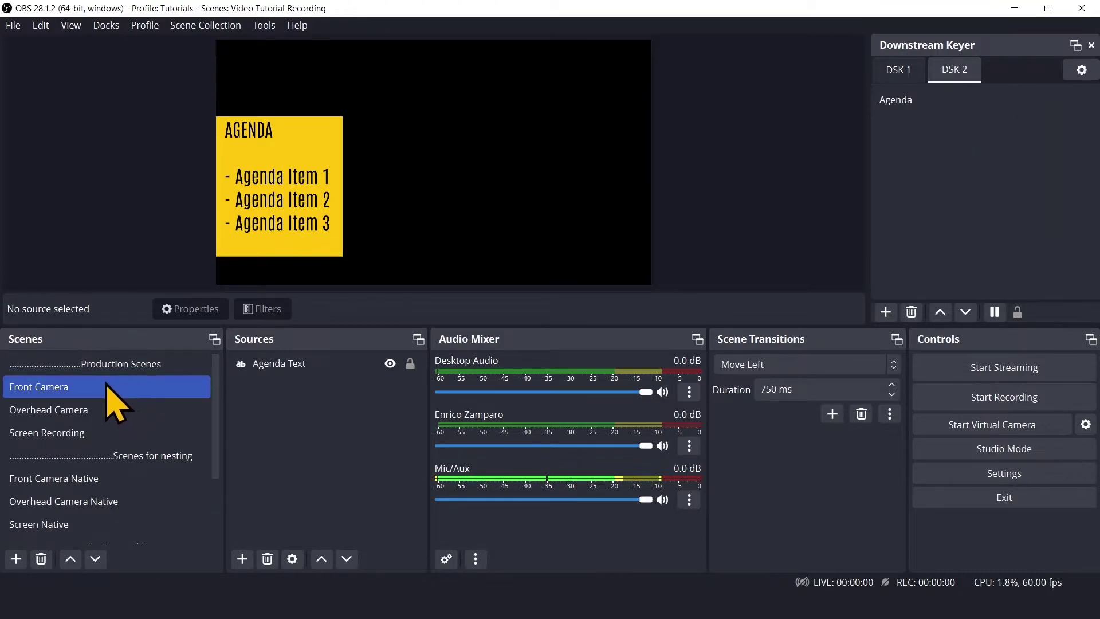
{"action": "left_click", "coordinate": [77, 387]}
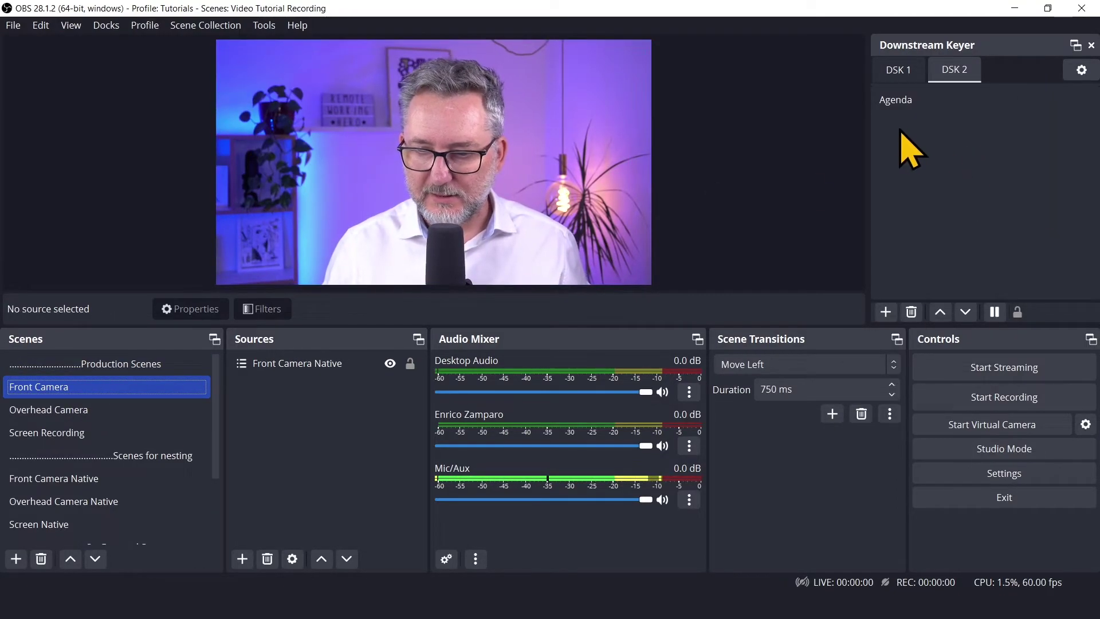
{"action": "left_click", "coordinate": [900, 100]}
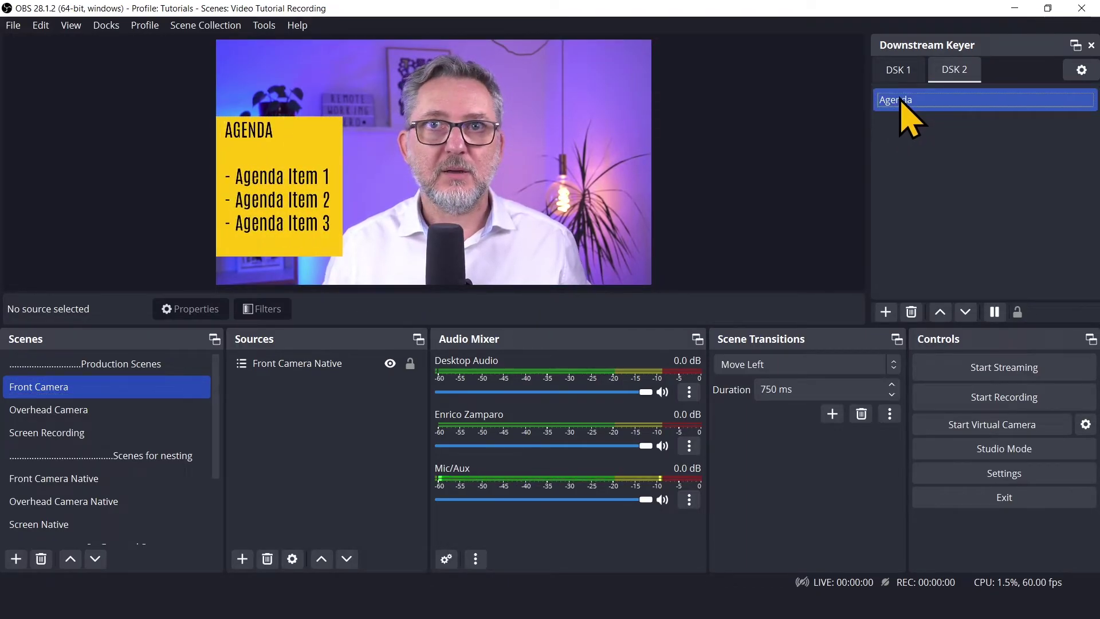
{"action": "left_click", "coordinate": [977, 206]}
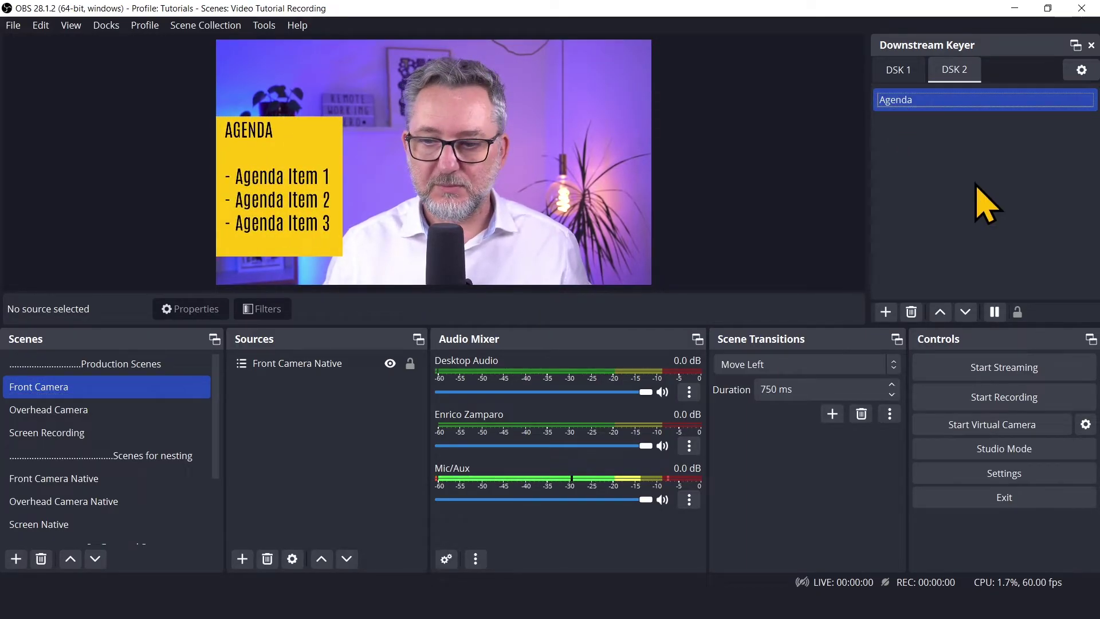
{"action": "left_click", "coordinate": [995, 312]}
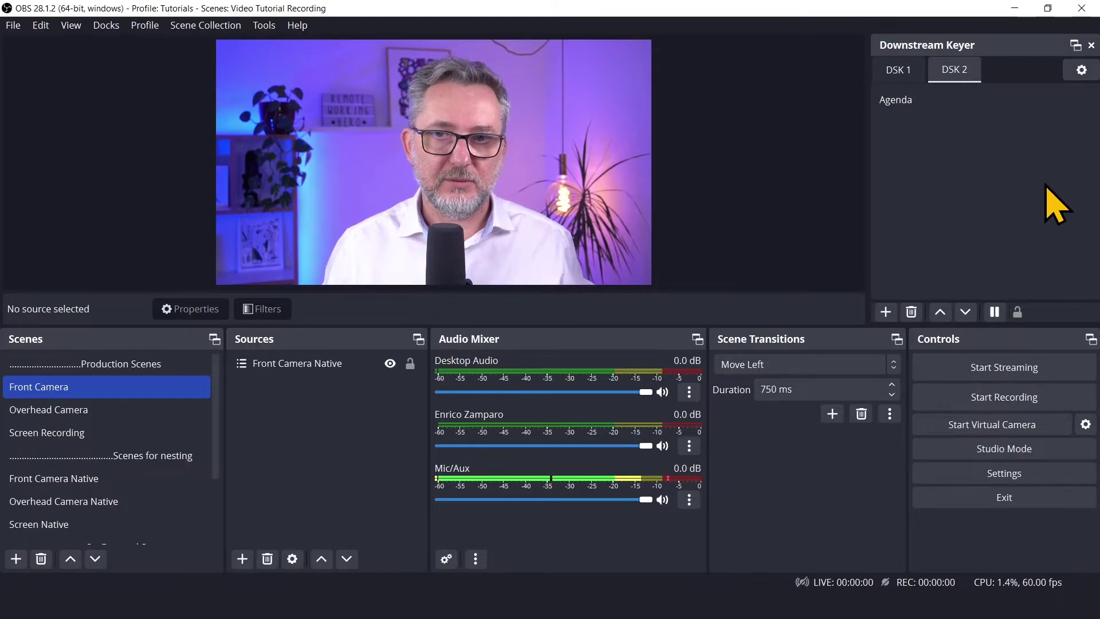
Switch to the Screen Recording scene and test the Lower Third and Masked Camera overlays through DSK 1.
{"action": "left_click", "coordinate": [114, 434]}
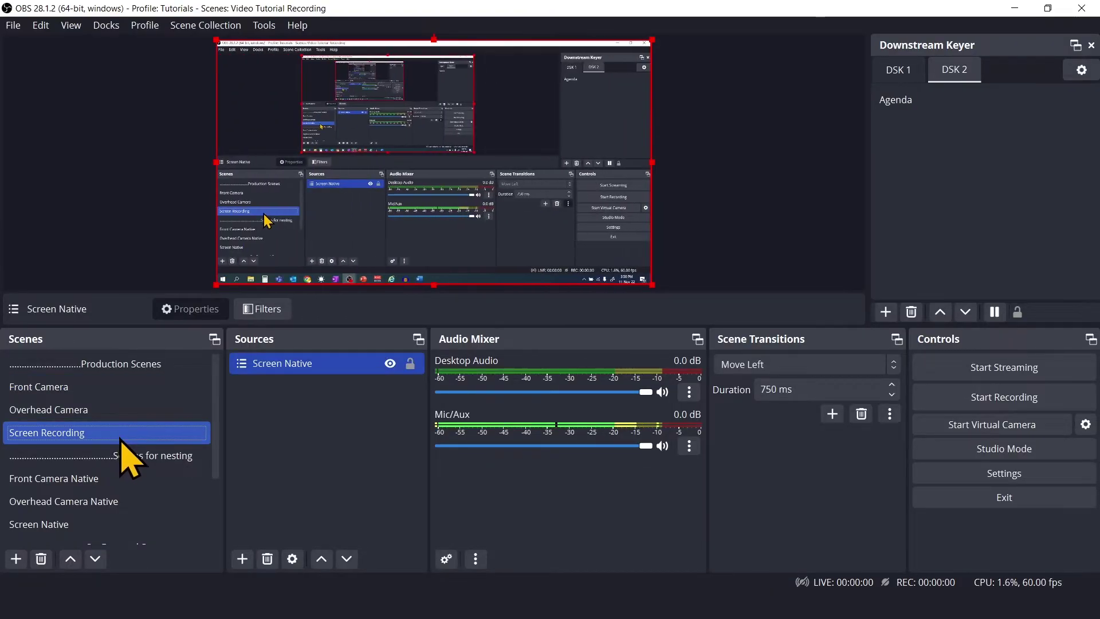
{"action": "scroll", "coordinate": [123, 453], "scroll_direction": "down", "scroll_amount": 2}
{"action": "left_click", "coordinate": [910, 71]}
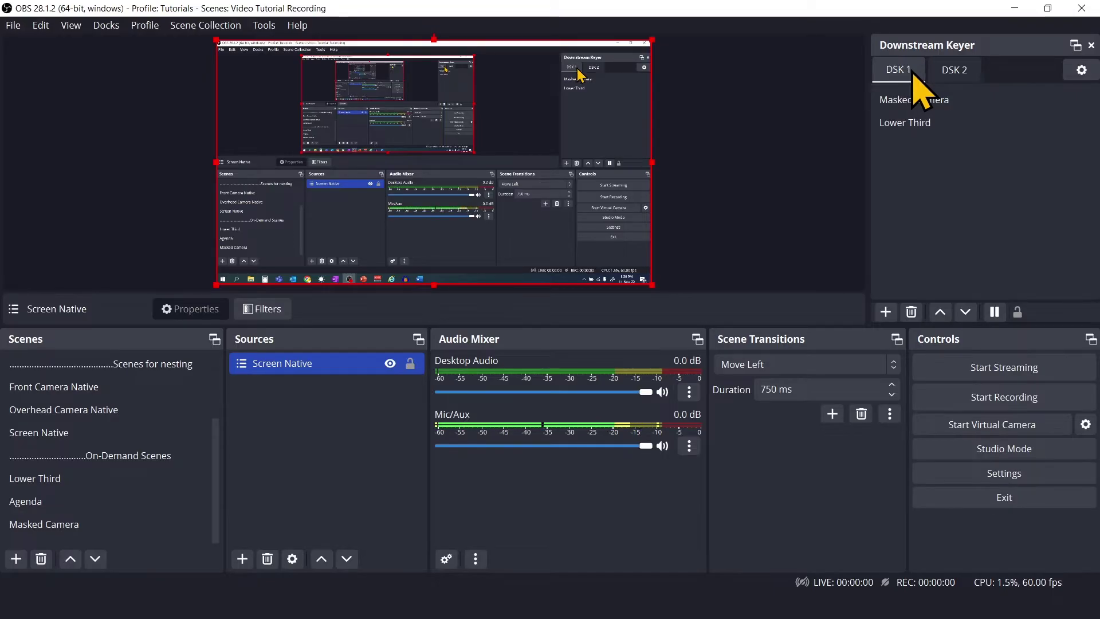
{"action": "left_click", "coordinate": [932, 122]}
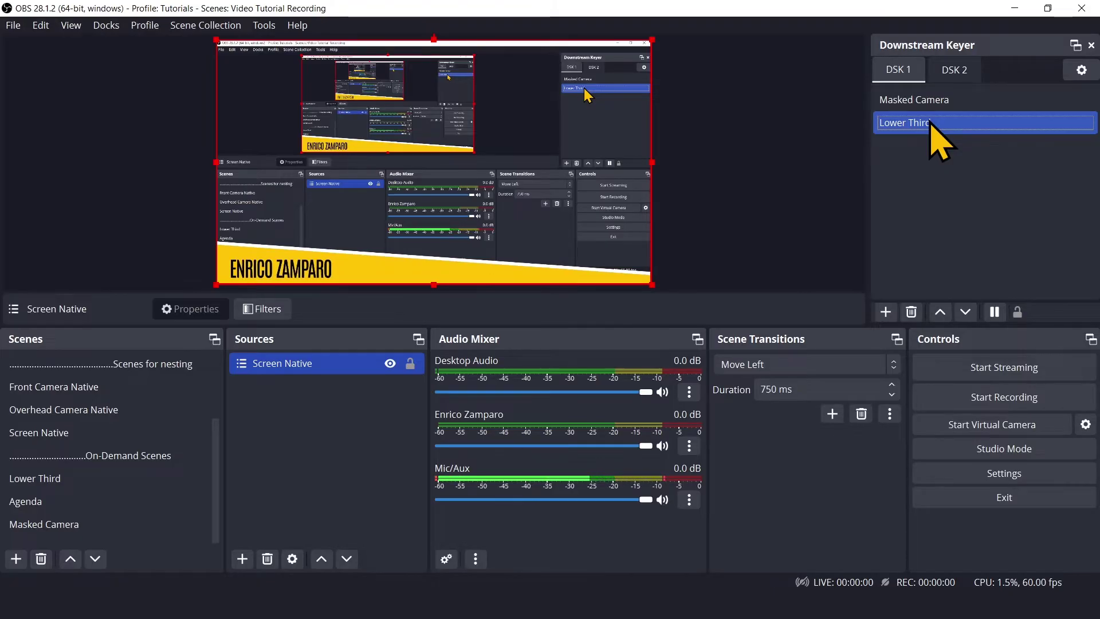
{"action": "left_click", "coordinate": [995, 312]}
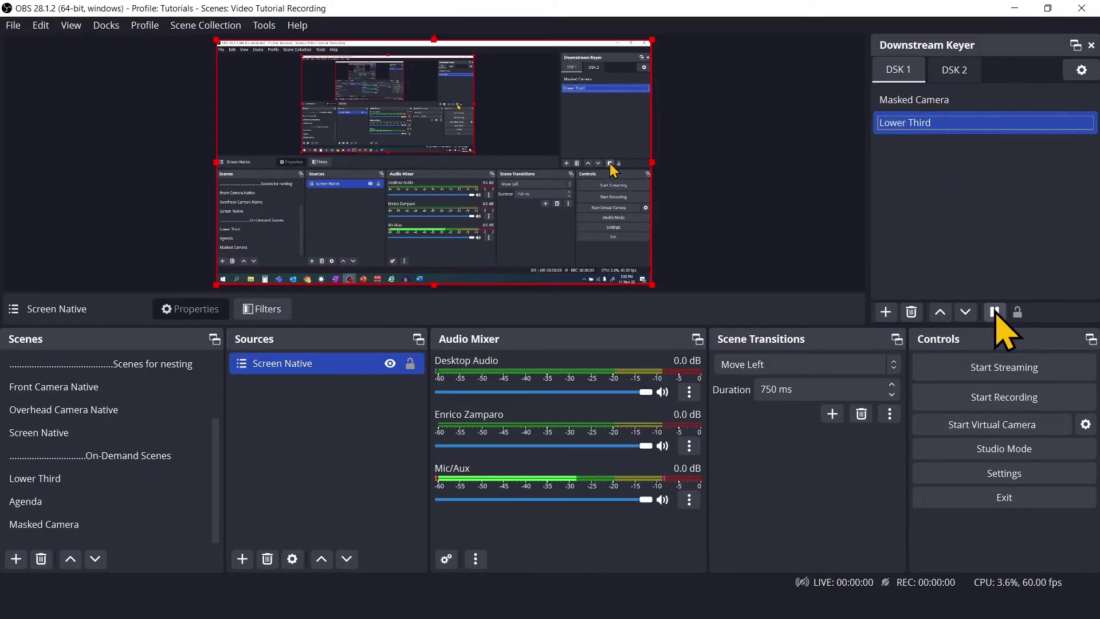
{"action": "left_click", "coordinate": [944, 101]}
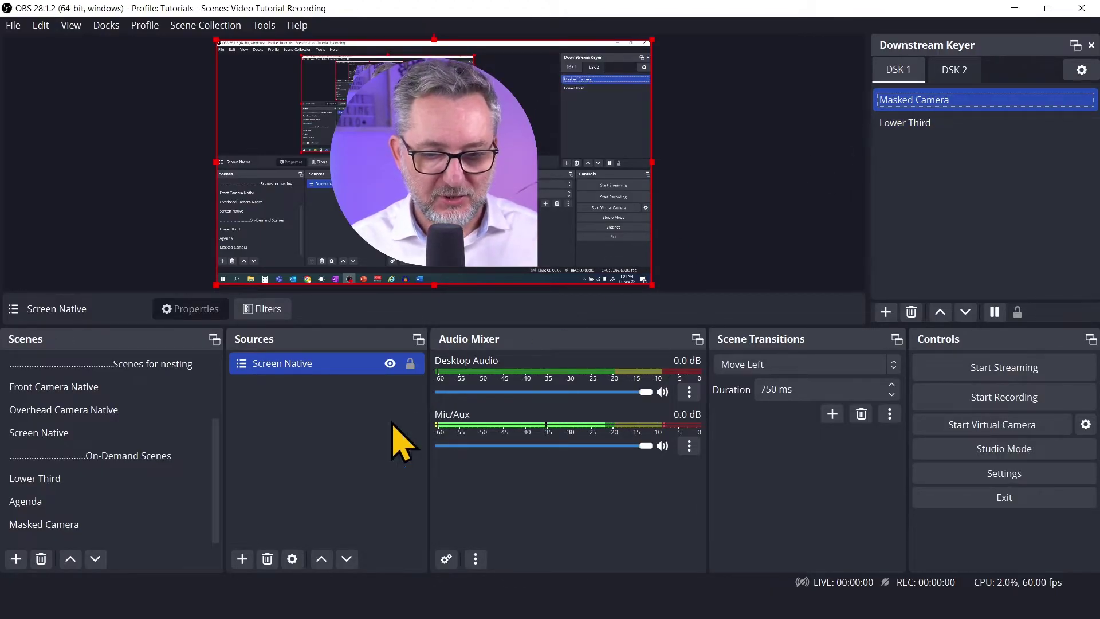
Move the Masked Camera scene into the Scenes for nesting group, below Screen Native, and remove it from DSK 1.
{"action": "left_click_drag", "start_coordinate": [89, 523], "coordinate": [95, 441]}
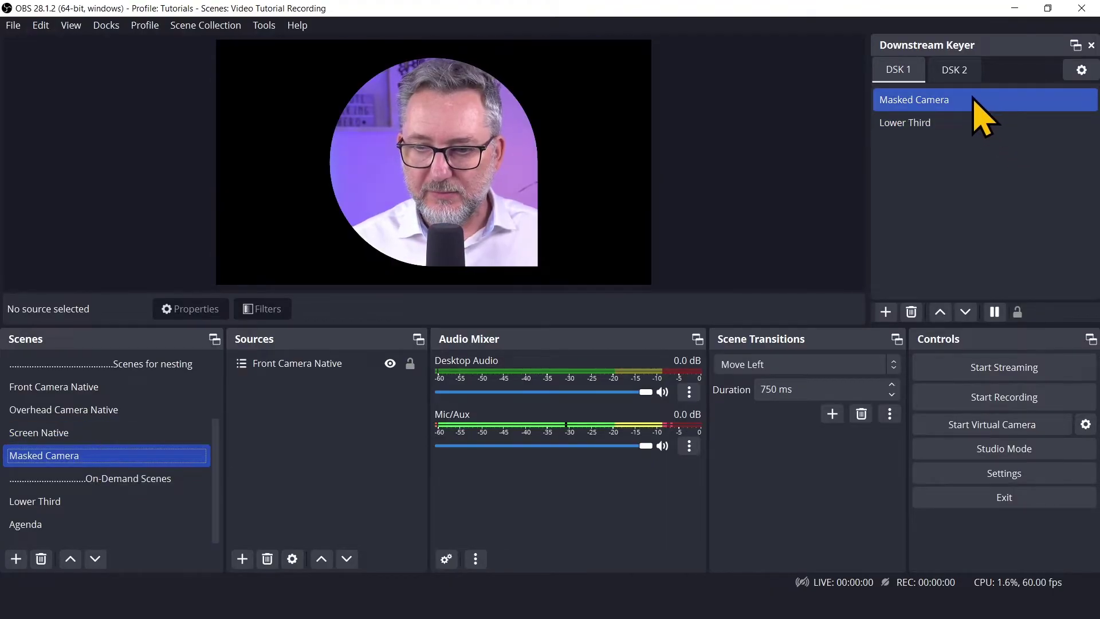
{"action": "left_click", "coordinate": [911, 311]}
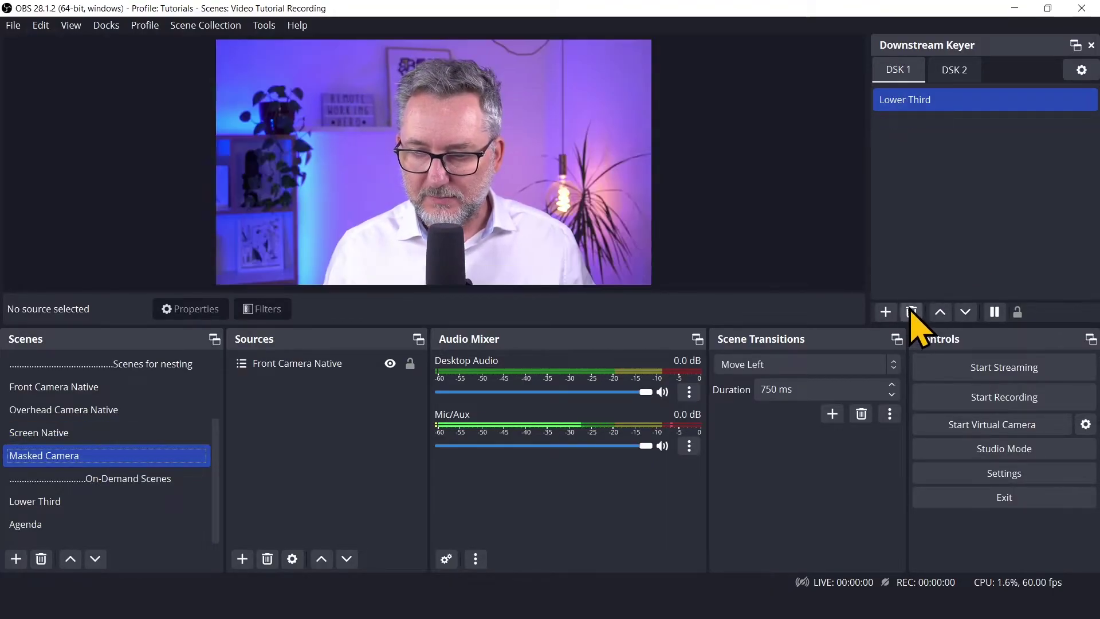
Add a new scene named "Masked Camera DSK" at the end of the On-Demand Scenes group.
{"action": "left_click", "coordinate": [18, 561]}
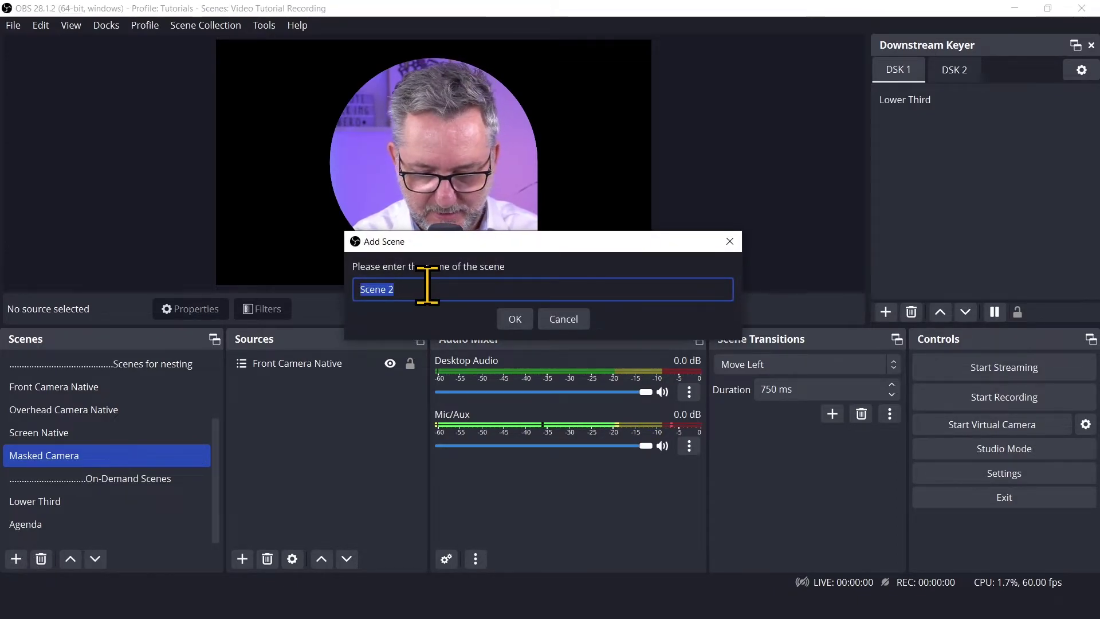
{"action": "type", "text": "Masked Camera DSK"}
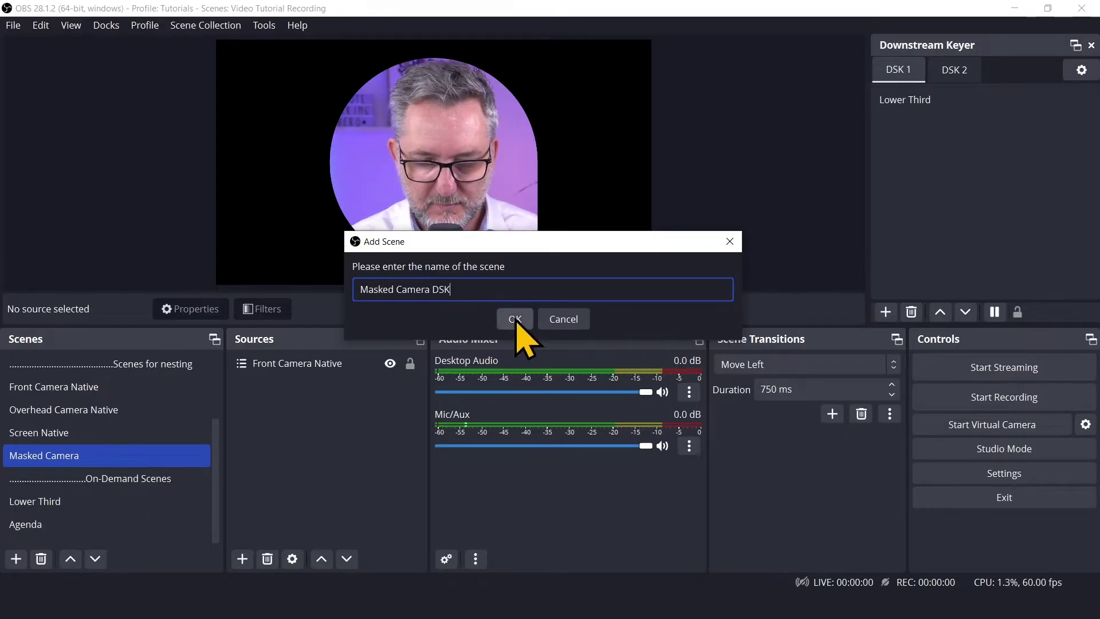
{"action": "left_click", "coordinate": [514, 319]}
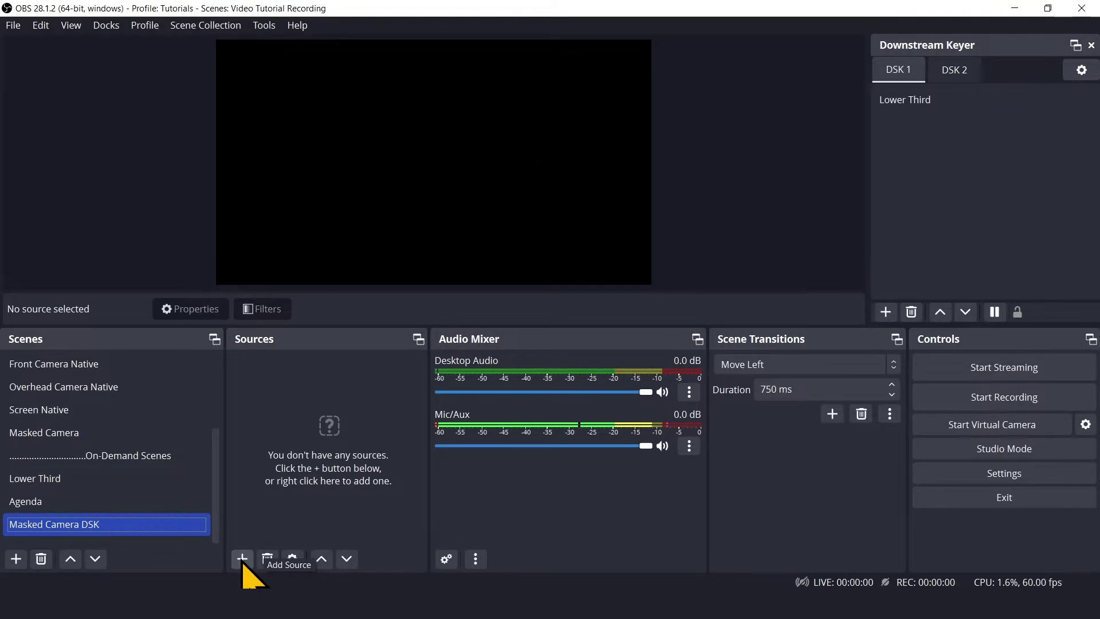
Nest the Masked Camera scene as a source in Masked Camera DSK and add Masked Camera DSK to DSK 1.
{"action": "left_click", "coordinate": [242, 559]}
{"action": "left_click", "coordinate": [322, 408]}
{"action": "scroll", "coordinate": [528, 329], "scroll_direction": "down", "scroll_amount": 3}
{"action": "left_click", "coordinate": [519, 298]}
{"action": "left_click", "coordinate": [587, 389]}
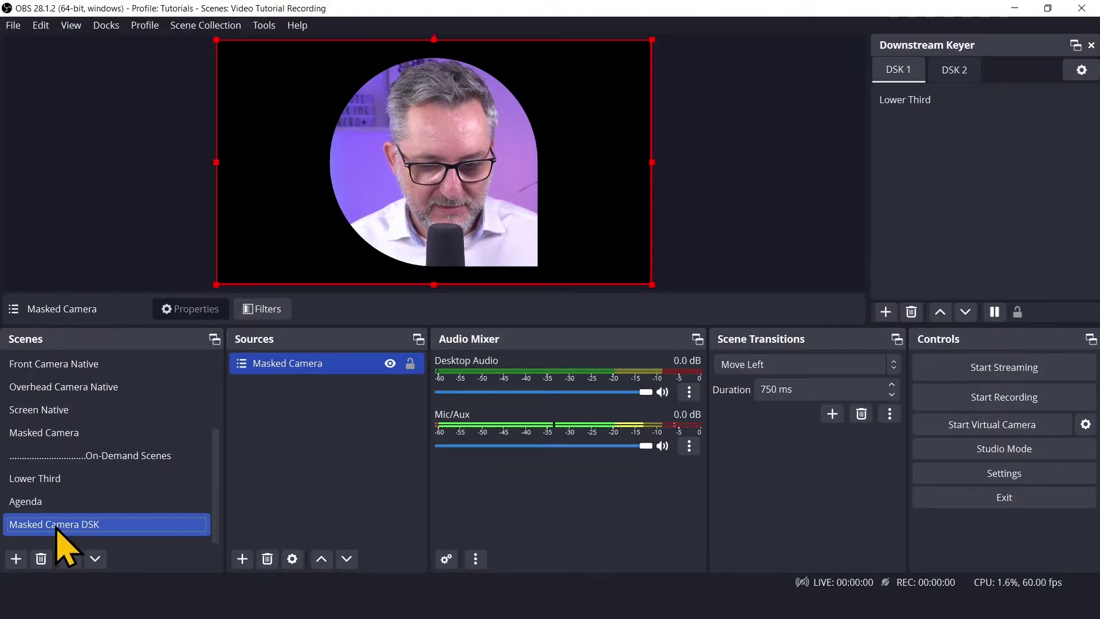
{"action": "left_click", "coordinate": [887, 313]}
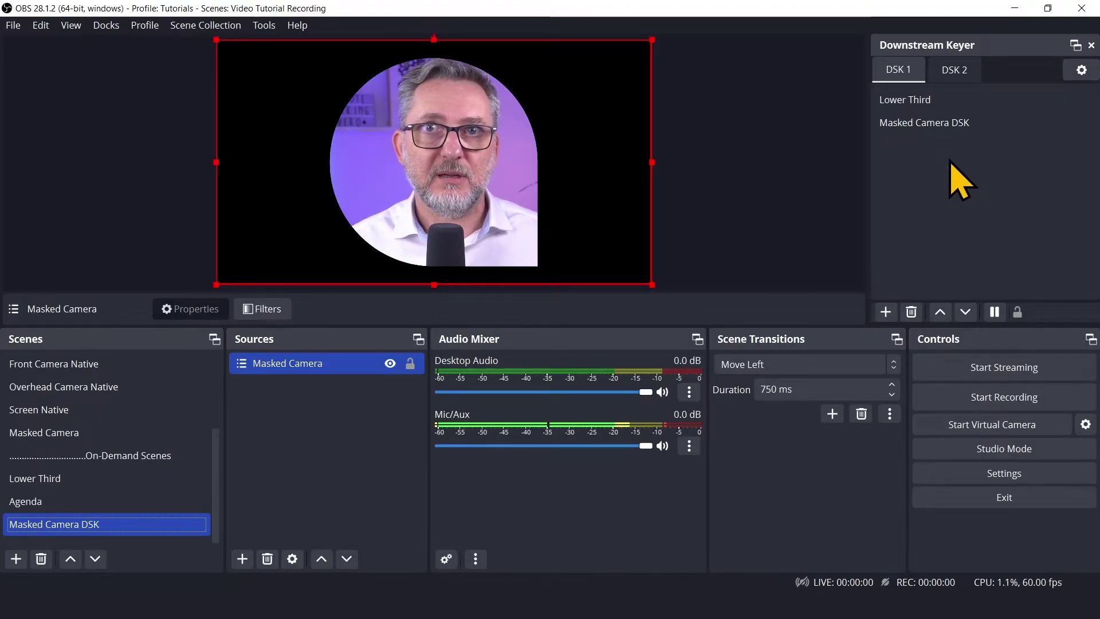
{"action": "left_click", "coordinate": [923, 131]}
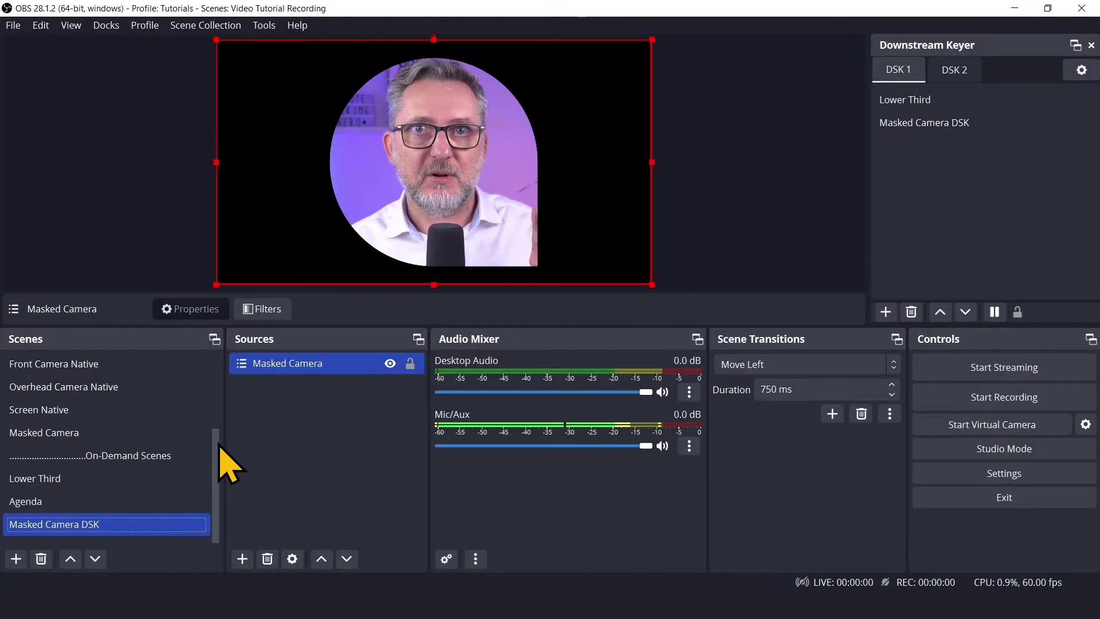
Scale down the nested Masked Camera source and place it in the canvas's lower-right corner, about 1287 px from the left and 653 px from the top edge.
{"action": "left_click_drag", "start_coordinate": [216, 40], "coordinate": [540, 199]}
{"action": "mouse_move", "coordinate": [590, 258]}
{"action": "left_mouse_down"}
{"action": "mouse_move", "coordinate": [614, 253]}
{"action": "mouse_move", "coordinate": [582, 255]}
{"action": "left_mouse_up"}
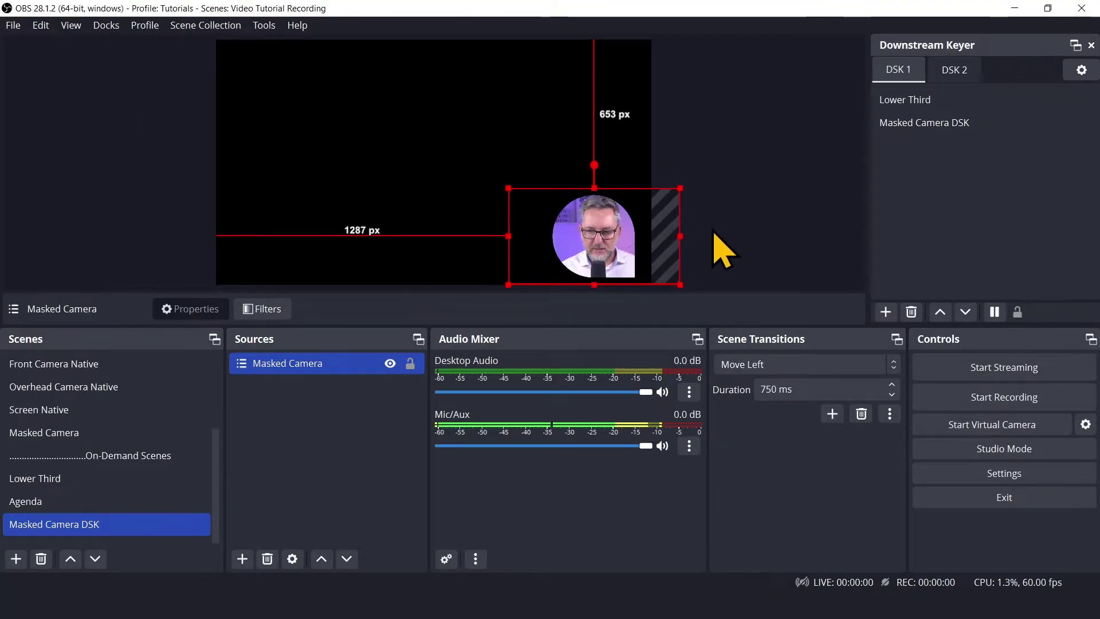
Test the Masked Camera DSK overlay from DSK 1 on the Screen Recording scene, and clear the overlay again.
{"action": "left_click", "coordinate": [766, 224]}
{"action": "scroll", "coordinate": [100, 436], "scroll_direction": "up", "scroll_amount": 2}
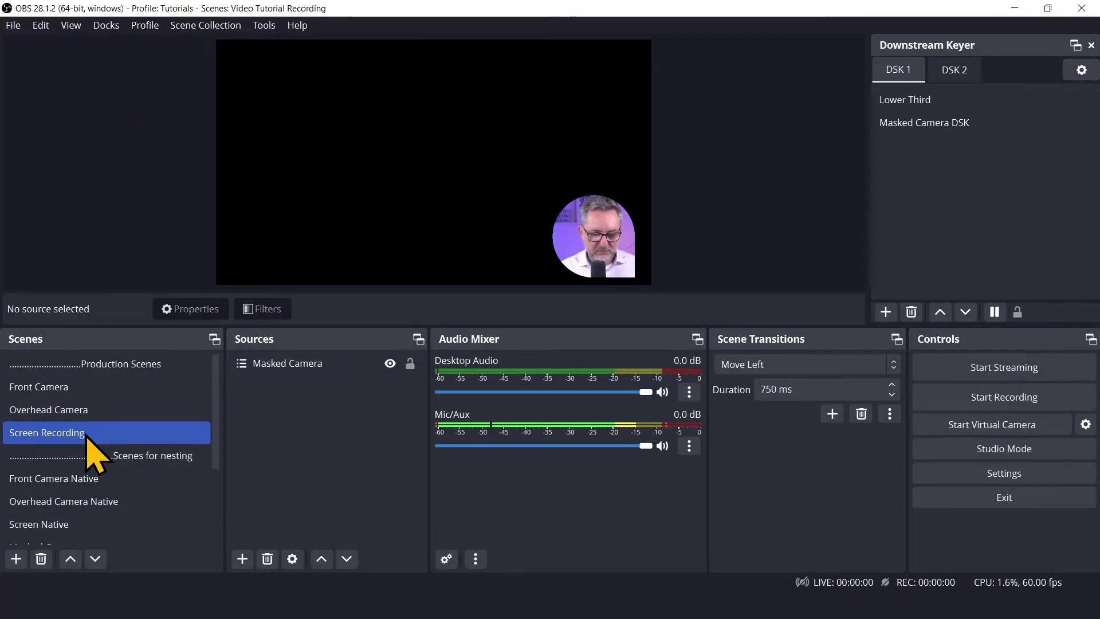
{"action": "left_click", "coordinate": [86, 434]}
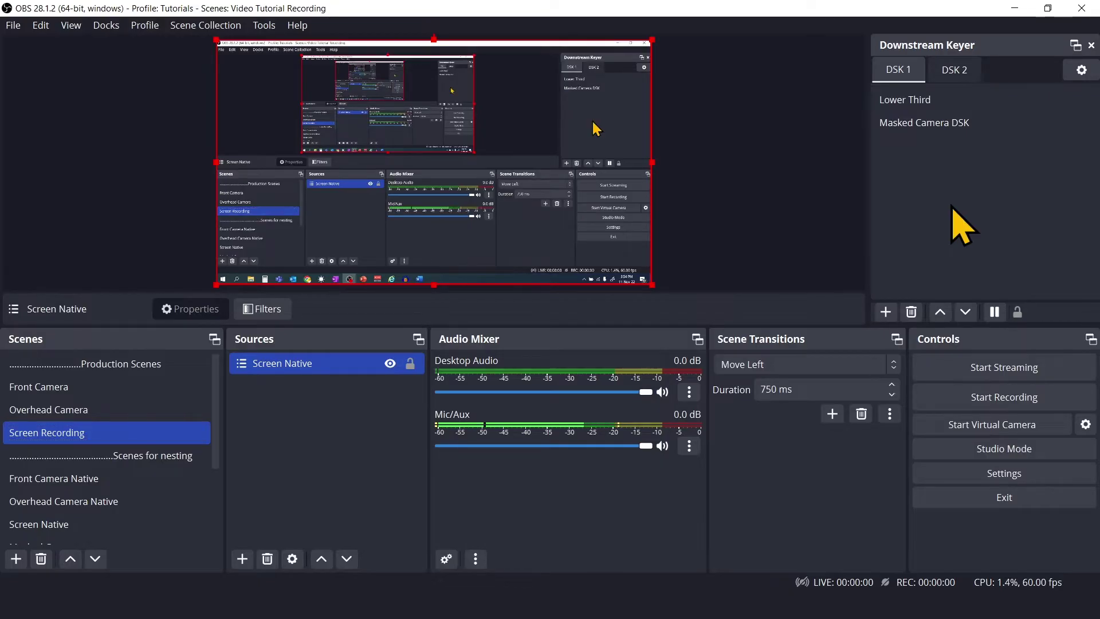
{"action": "left_click", "coordinate": [940, 125]}
{"action": "left_click", "coordinate": [939, 127]}
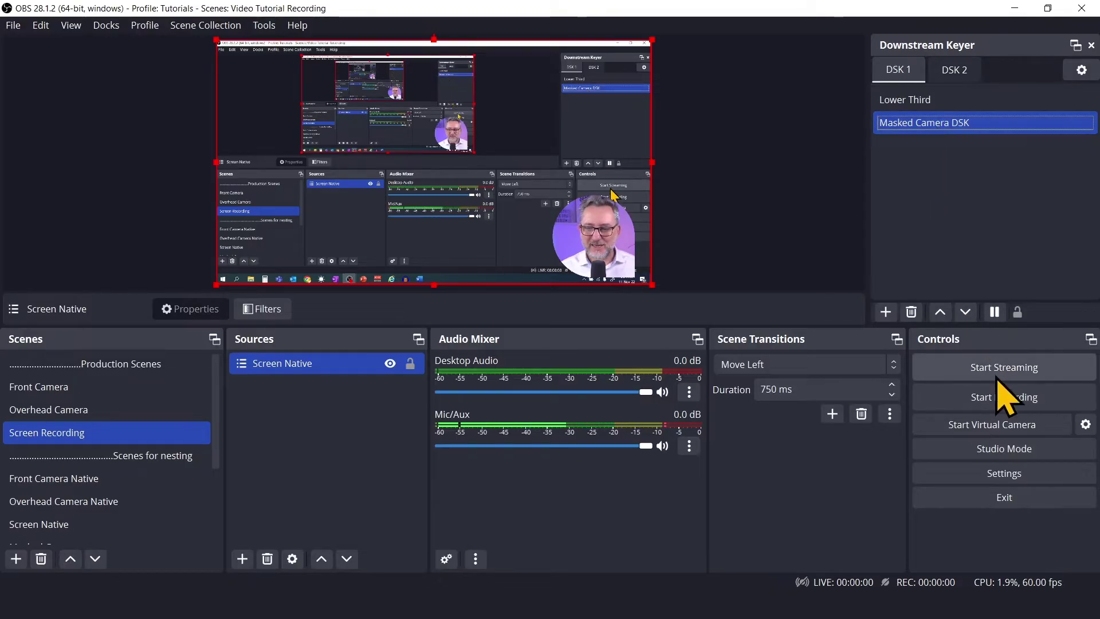
{"action": "left_click", "coordinate": [995, 318]}
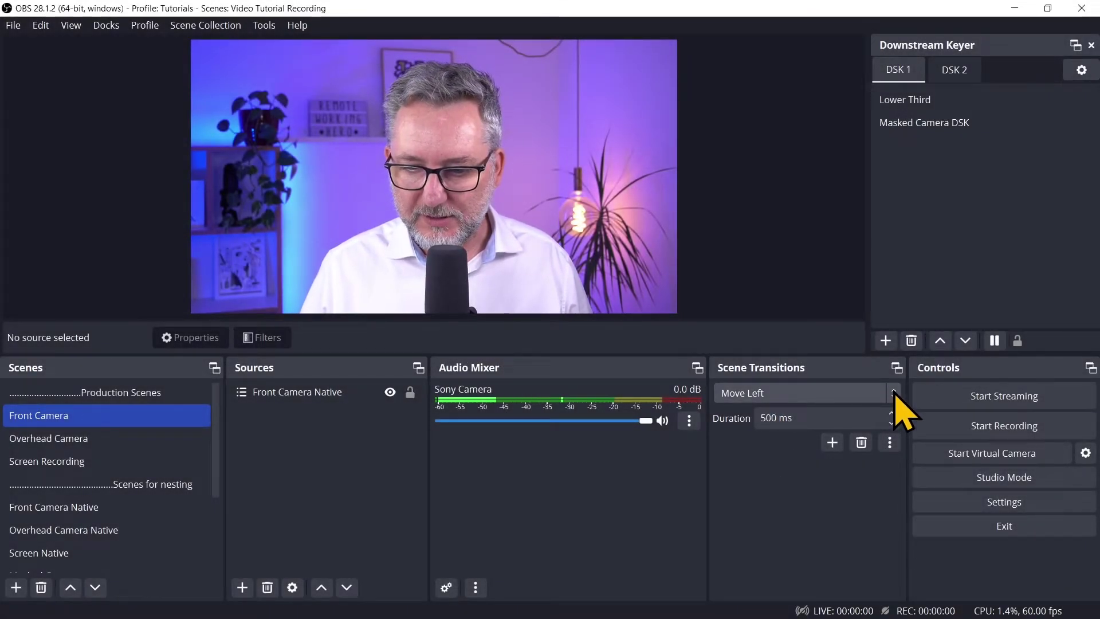
Set the scene transition to Fade and test it by switching through Overhead Camera, Screen Recording and back to Front Camera.
{"action": "left_click", "coordinate": [893, 394]}
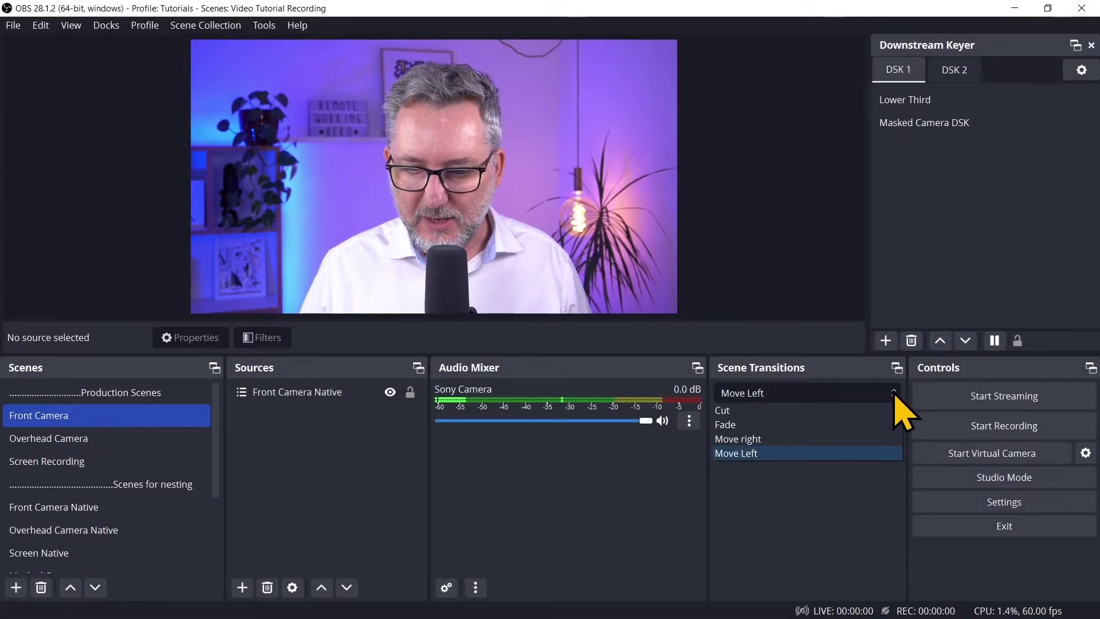
{"action": "left_click", "coordinate": [810, 427]}
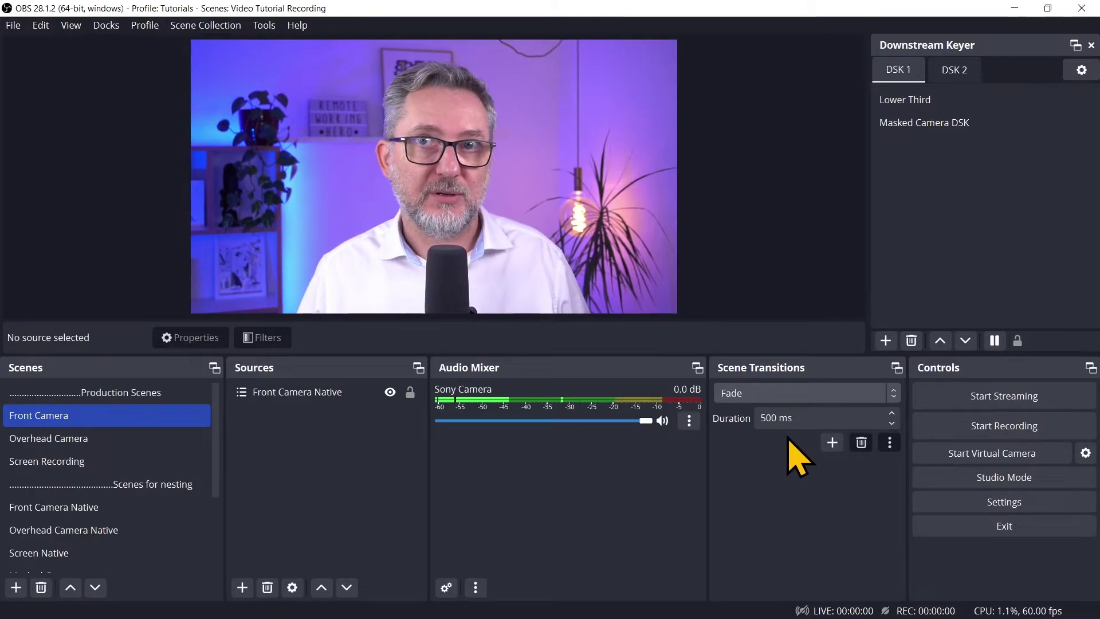
{"action": "left_click", "coordinate": [69, 437]}
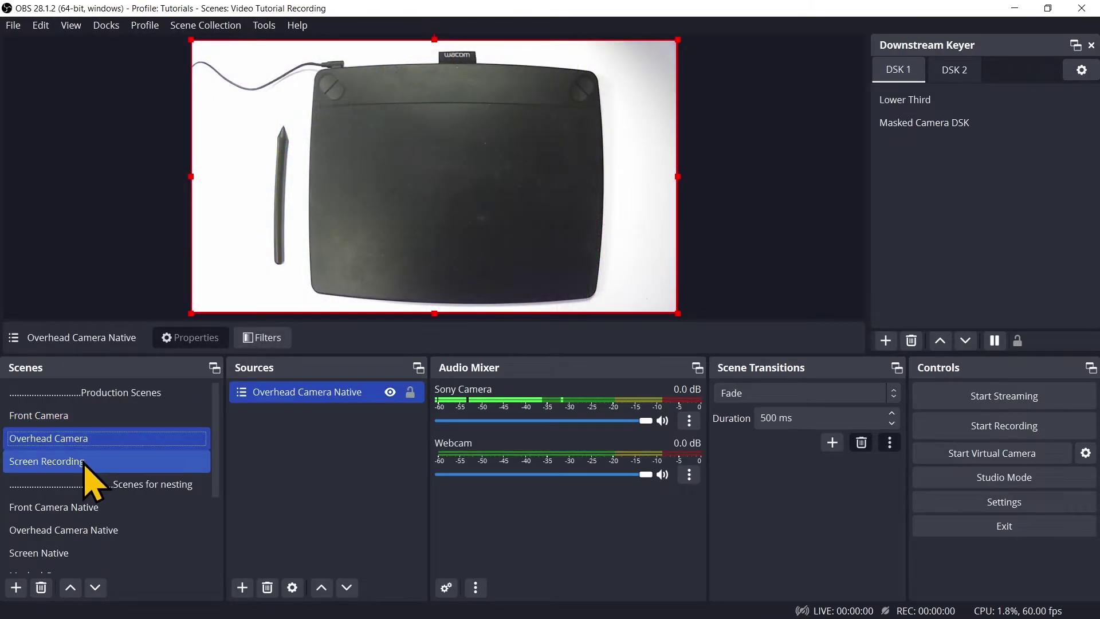
{"action": "left_click", "coordinate": [84, 462]}
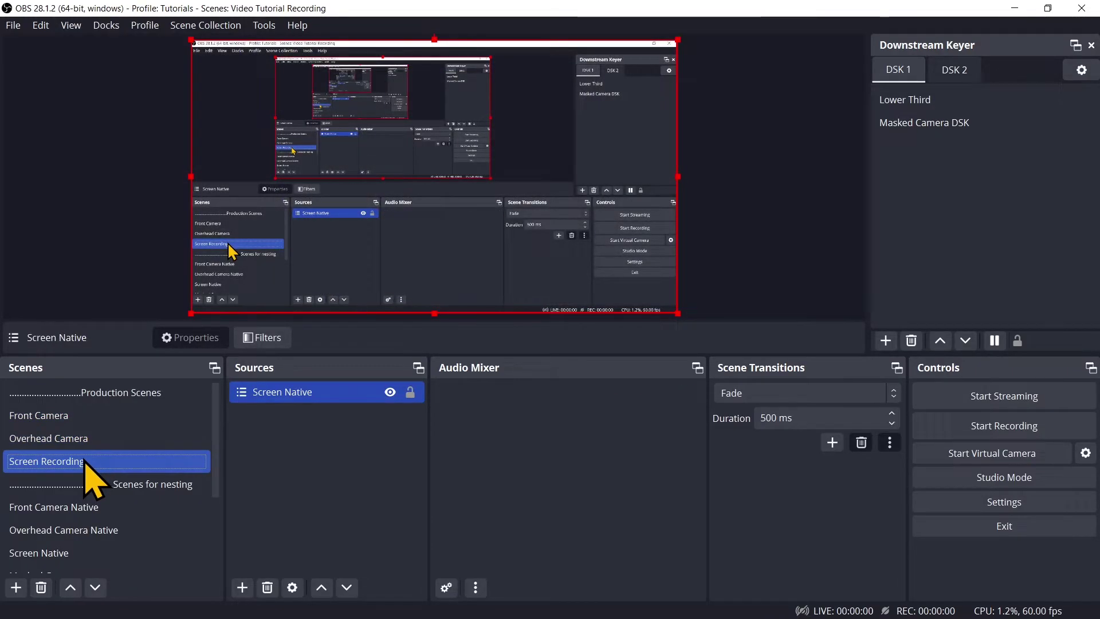
{"action": "left_click", "coordinate": [75, 418]}
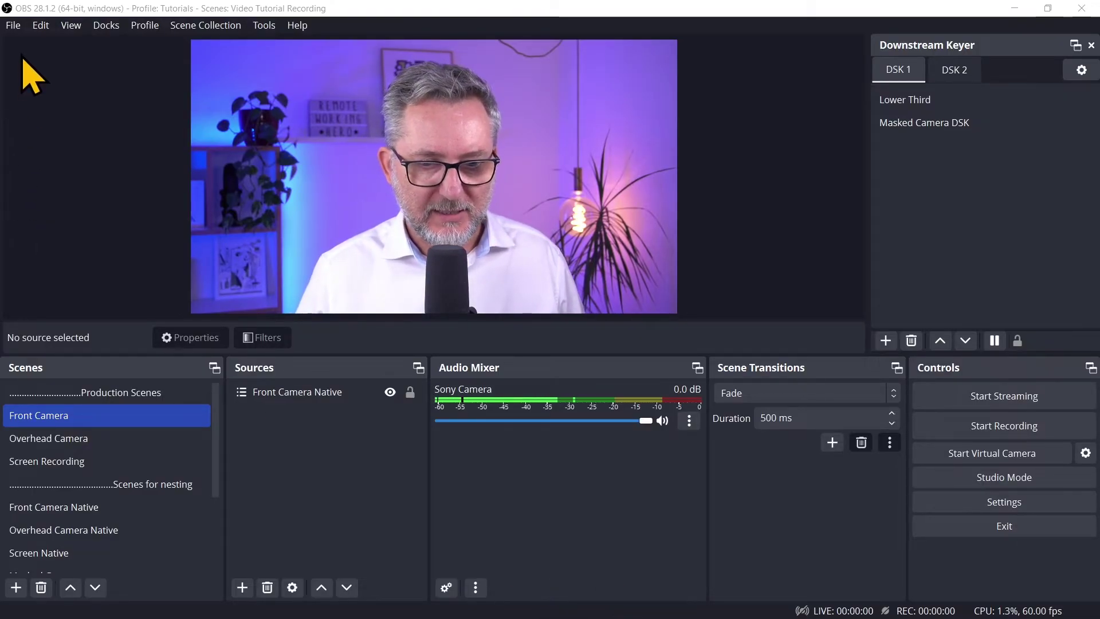
Set the global audio devices: Desktop Audio to Default and Mic/Auxiliary Audio to Microphone (RODECaster Pro Stereo).
{"action": "left_click", "coordinate": [14, 25]}
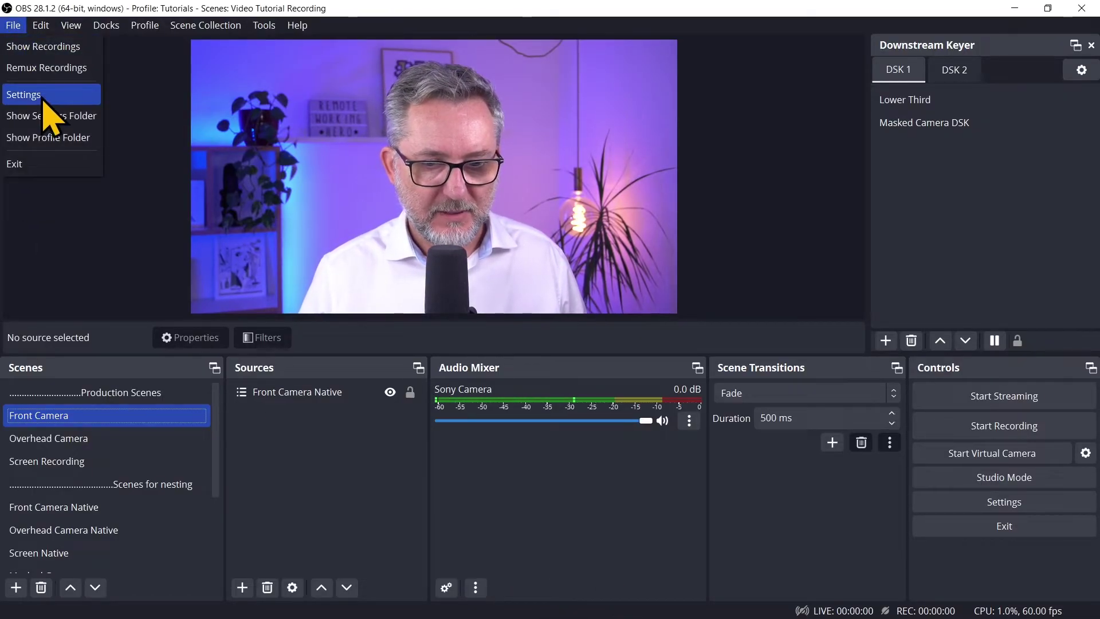
{"action": "key", "text": "Escape"}
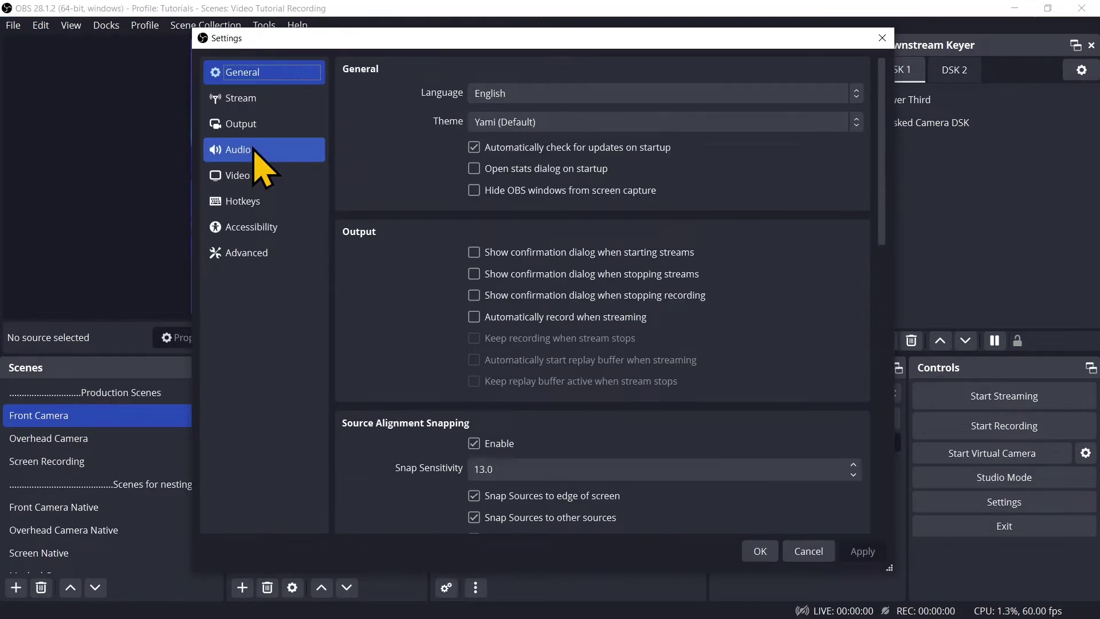
{"action": "left_click", "coordinate": [262, 167]}
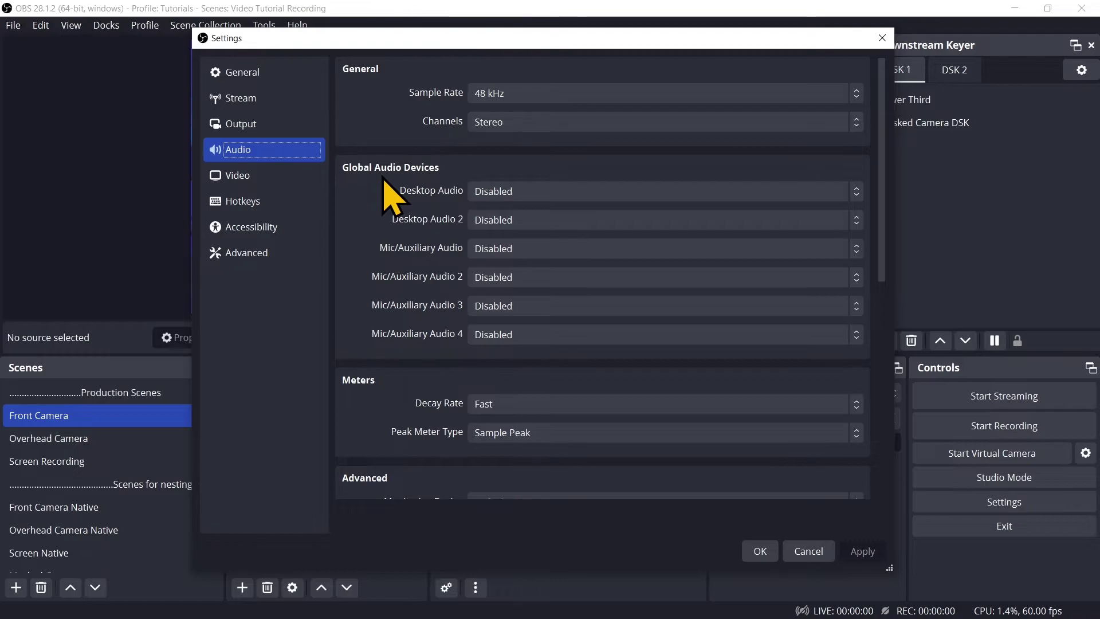
{"action": "left_click", "coordinate": [853, 193]}
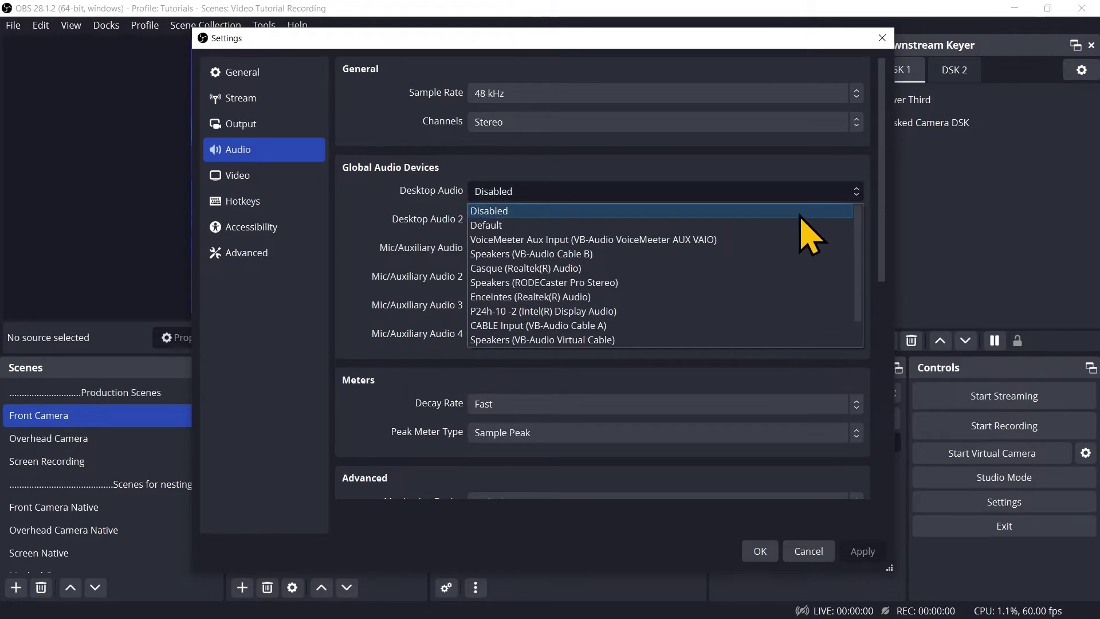
{"action": "left_click", "coordinate": [772, 226]}
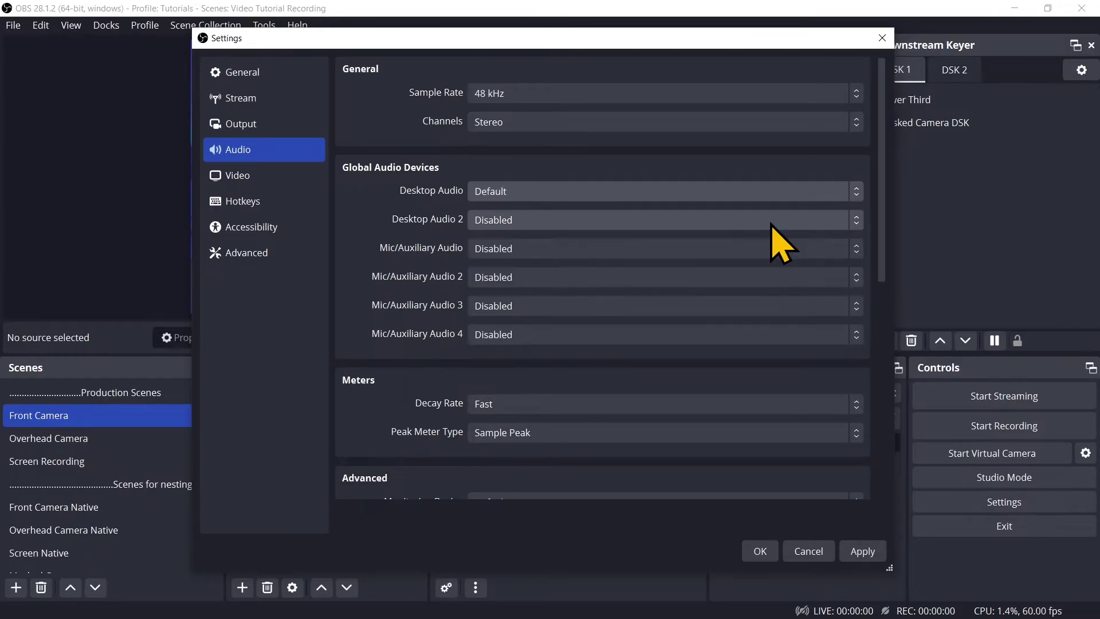
{"action": "left_click", "coordinate": [857, 249]}
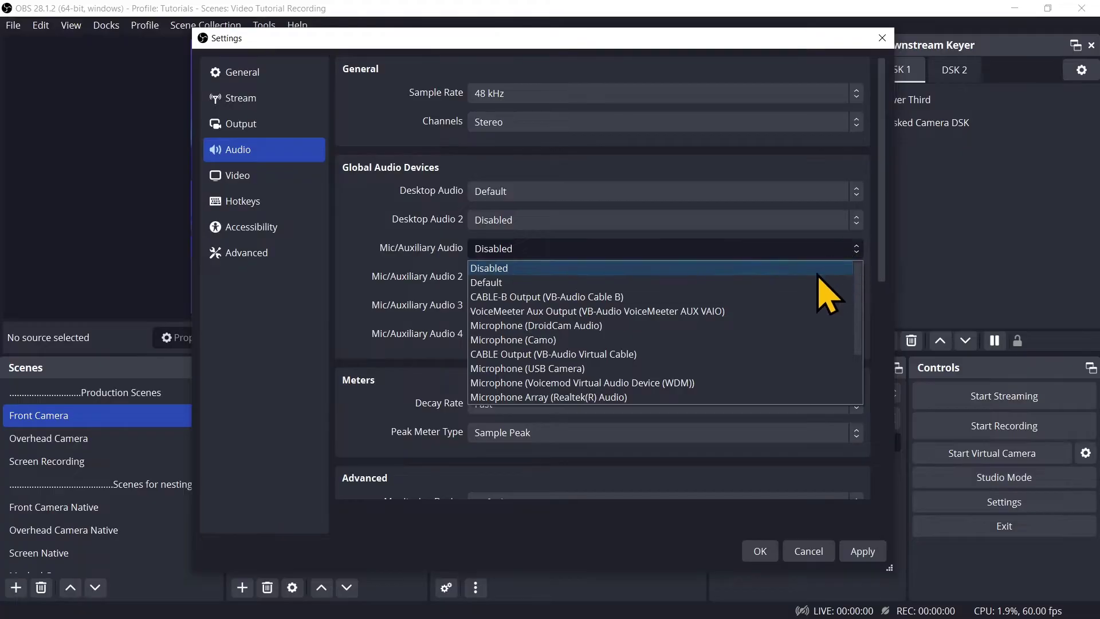
{"action": "scroll", "coordinate": [791, 309], "scroll_direction": "down", "scroll_amount": 1}
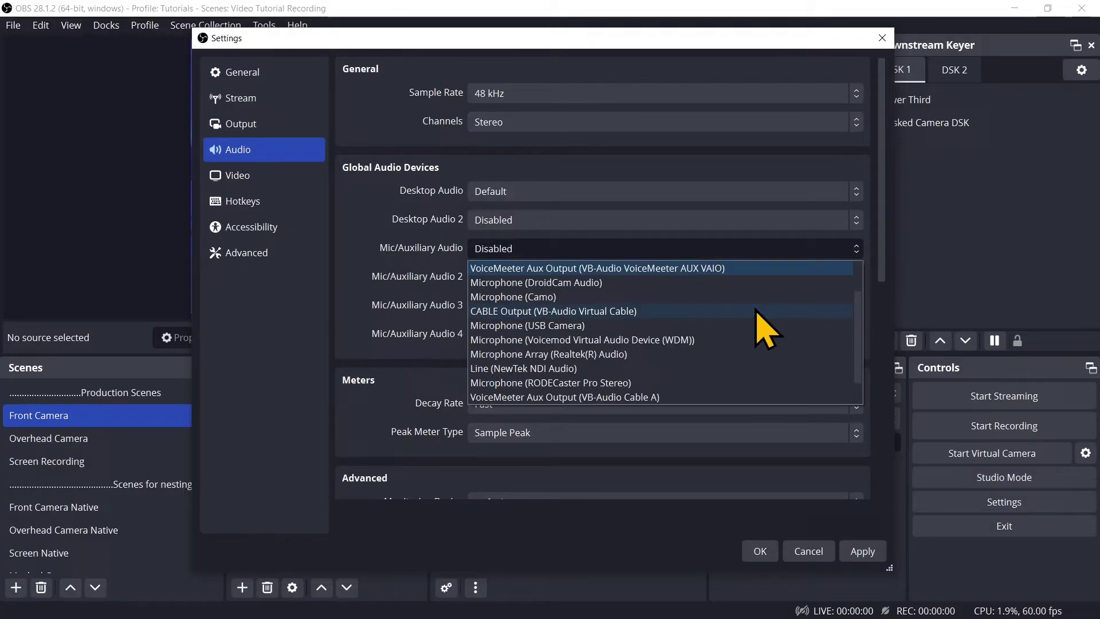
{"action": "left_click", "coordinate": [648, 384]}
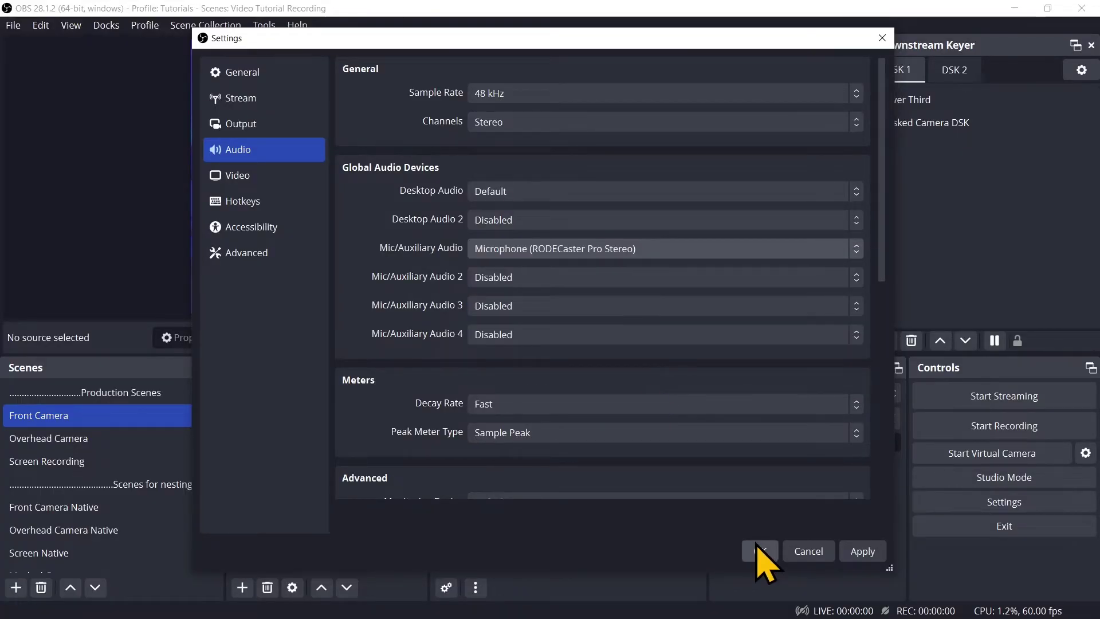
{"action": "left_click", "coordinate": [760, 552]}
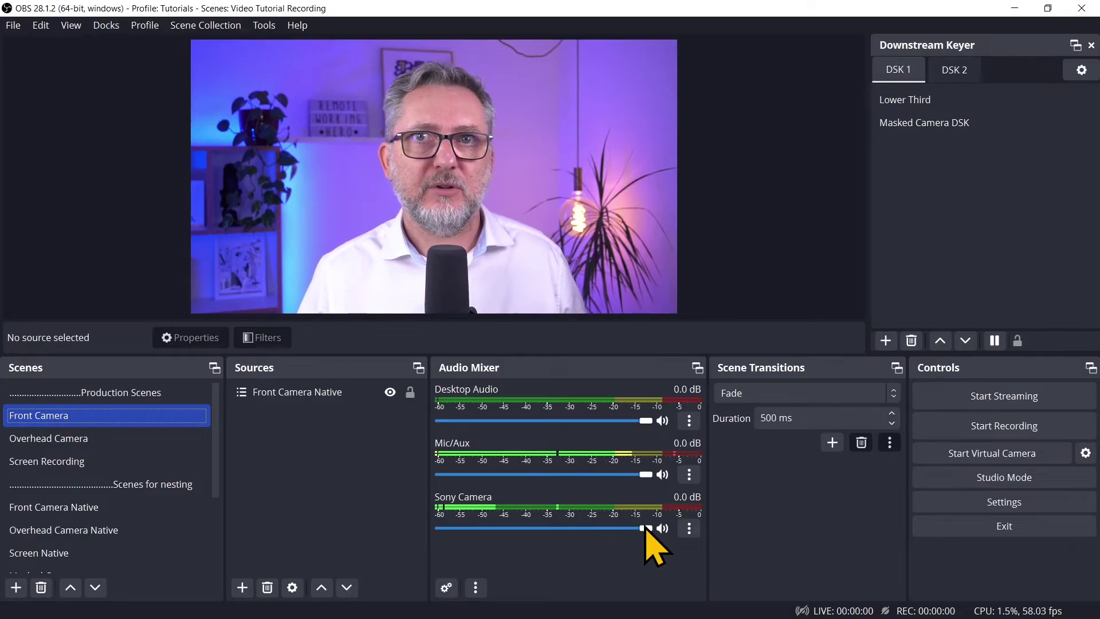
Mute the Sony Camera audio and hide it from the mixer, and check the mixer across the three production scenes.
{"action": "left_click", "coordinate": [662, 528]}
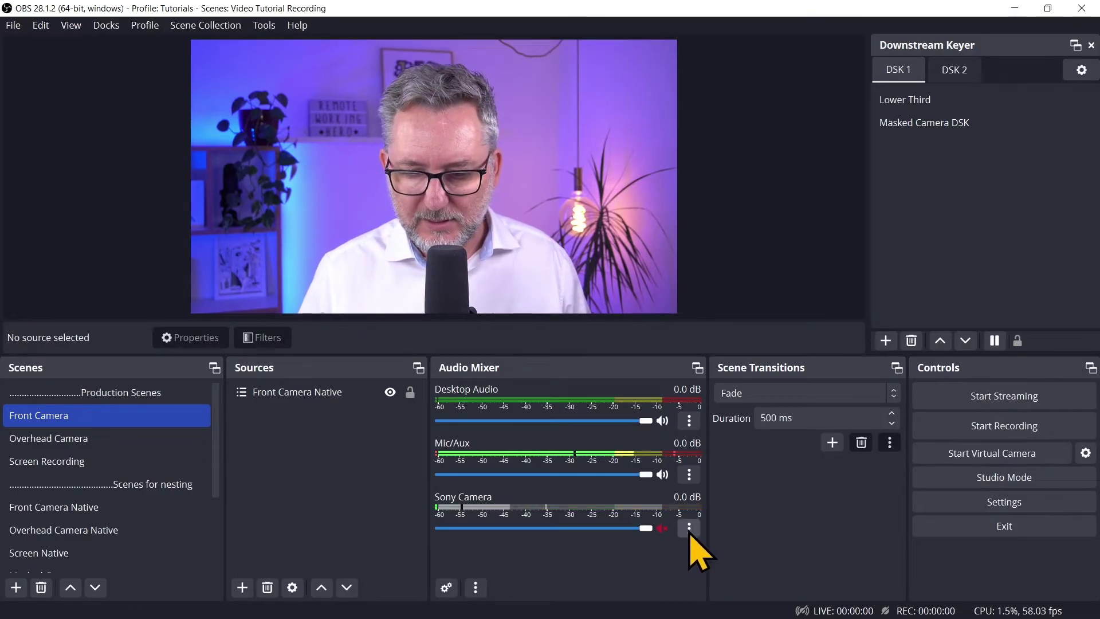
{"action": "left_click", "coordinate": [690, 529]}
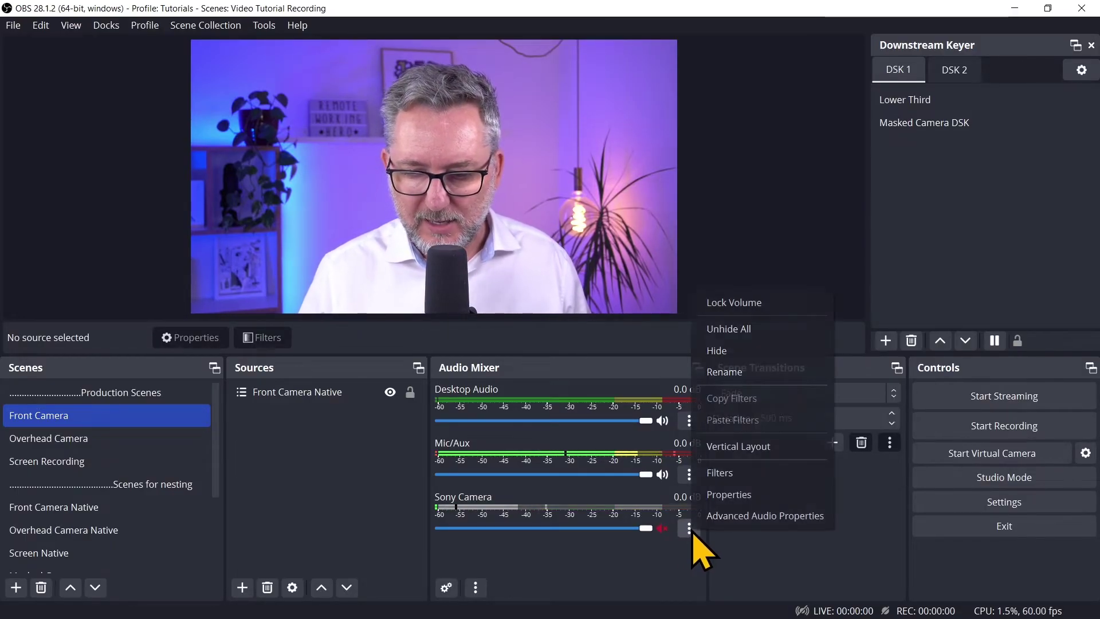
{"action": "left_click", "coordinate": [738, 350]}
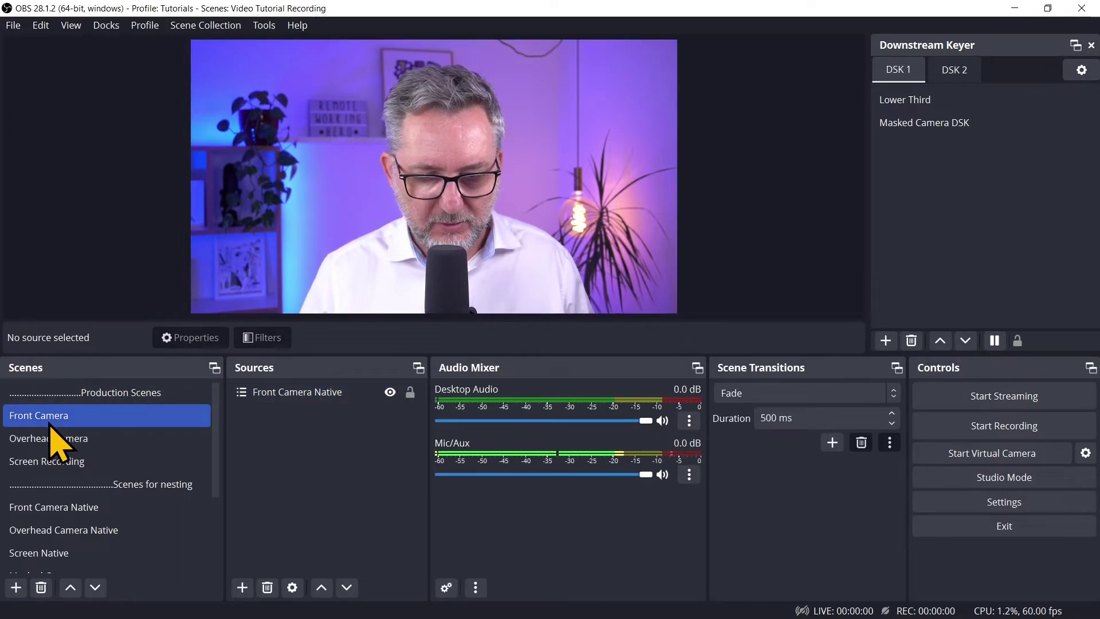
{"action": "left_click", "coordinate": [58, 440]}
{"action": "left_click", "coordinate": [66, 461]}
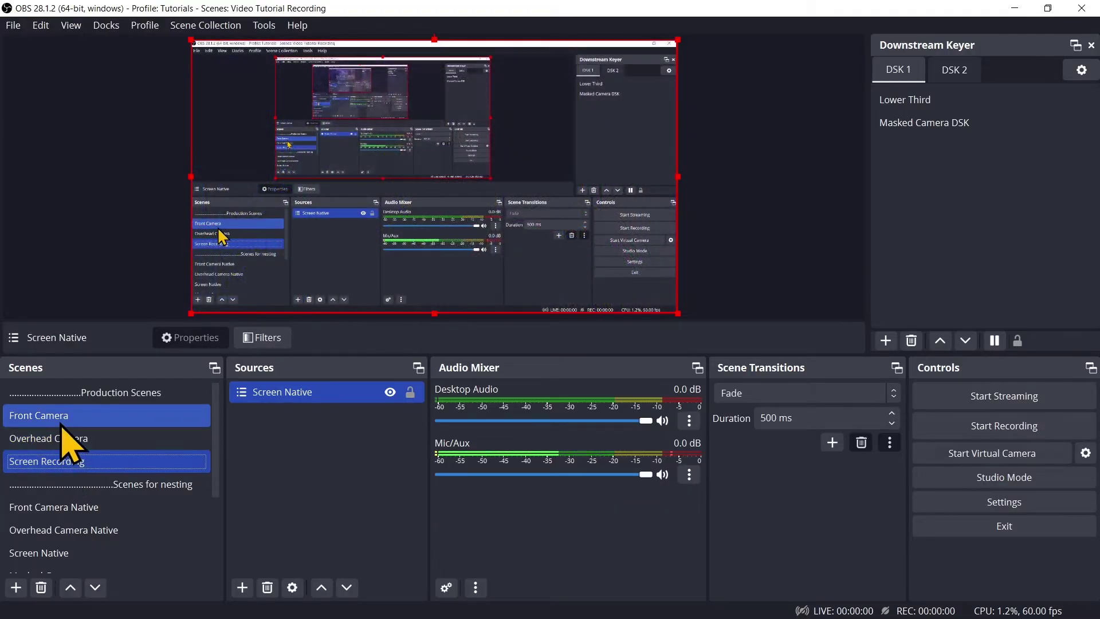
{"action": "left_click", "coordinate": [63, 417]}
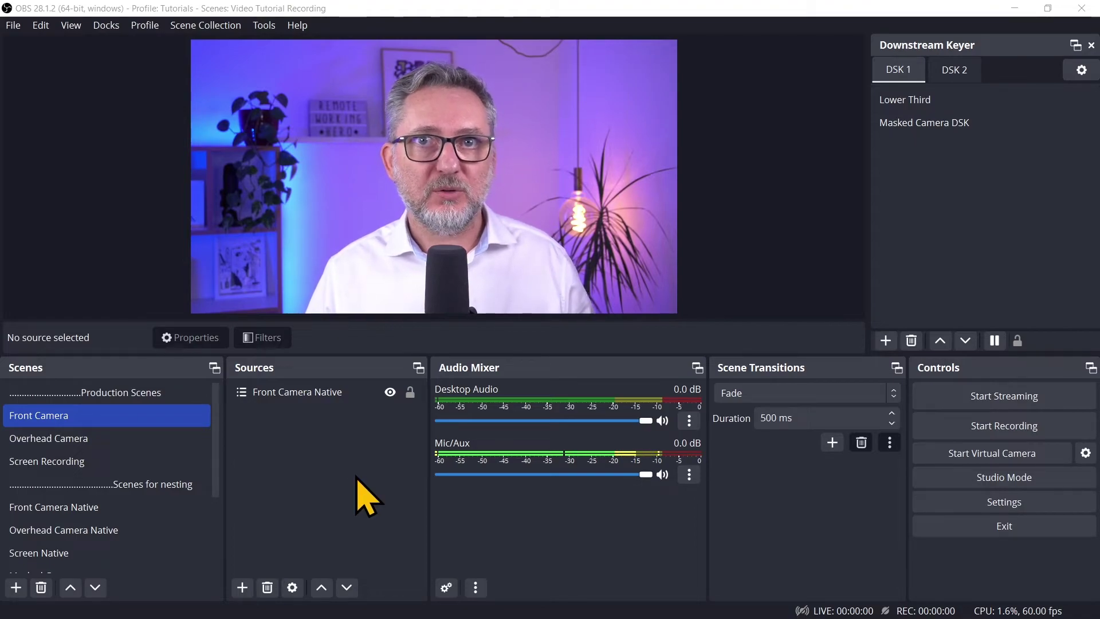
Run the Auto-Configuration Wizard optimized just for recording, with the current 1920x1080 canvas and 60 FPS, and apply its settings.
{"action": "left_click", "coordinate": [273, 36]}
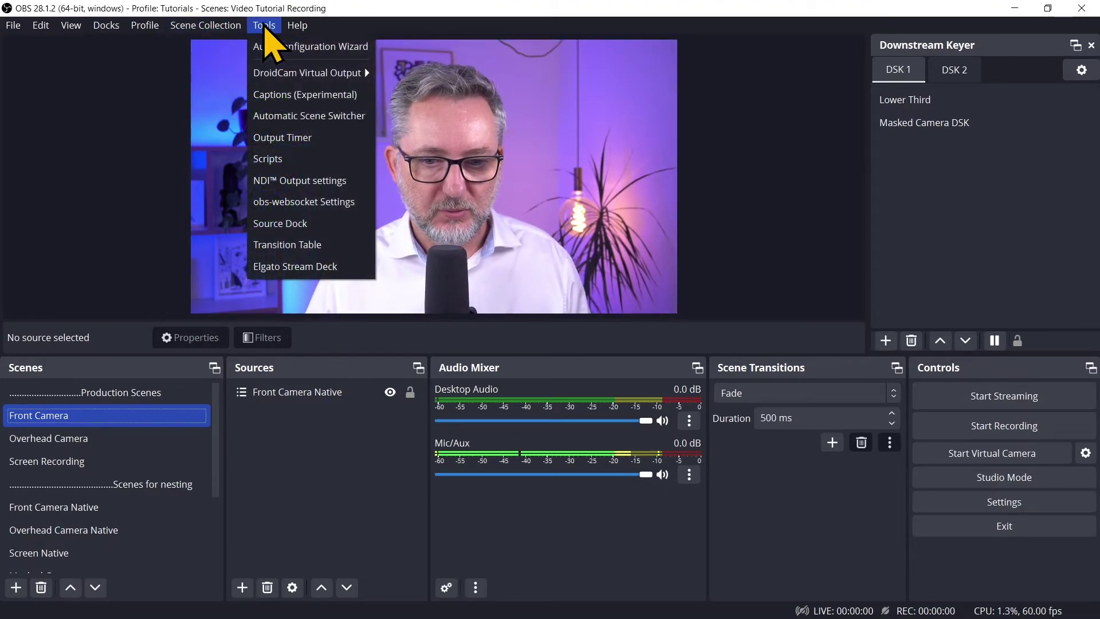
{"action": "left_click", "coordinate": [272, 49]}
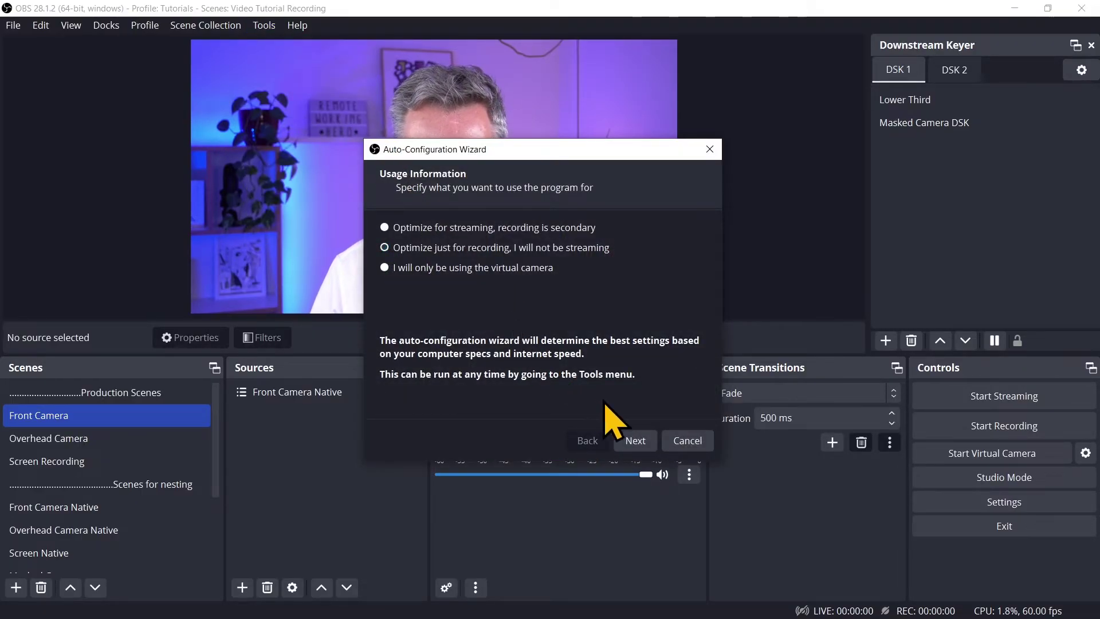
{"action": "left_click", "coordinate": [635, 442]}
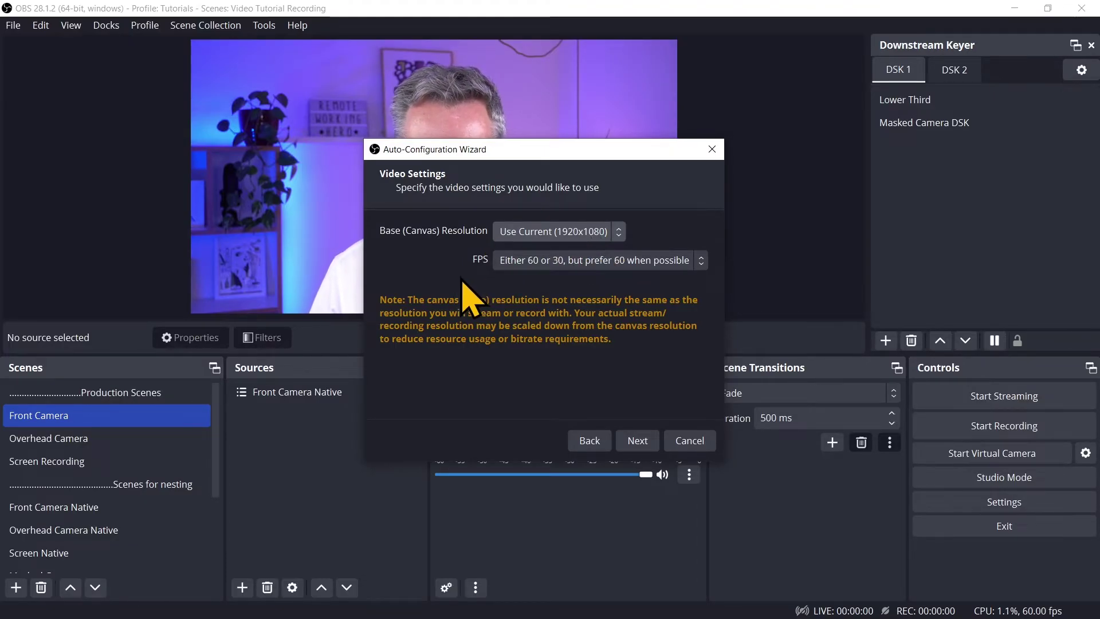
{"action": "left_click", "coordinate": [703, 263]}
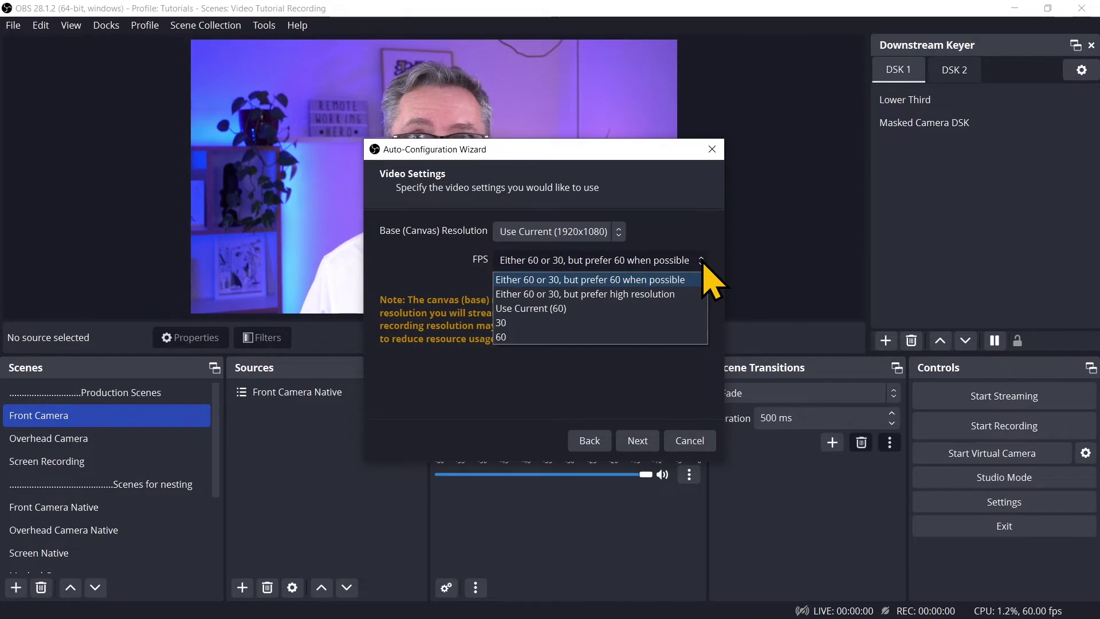
{"action": "left_click", "coordinate": [627, 337]}
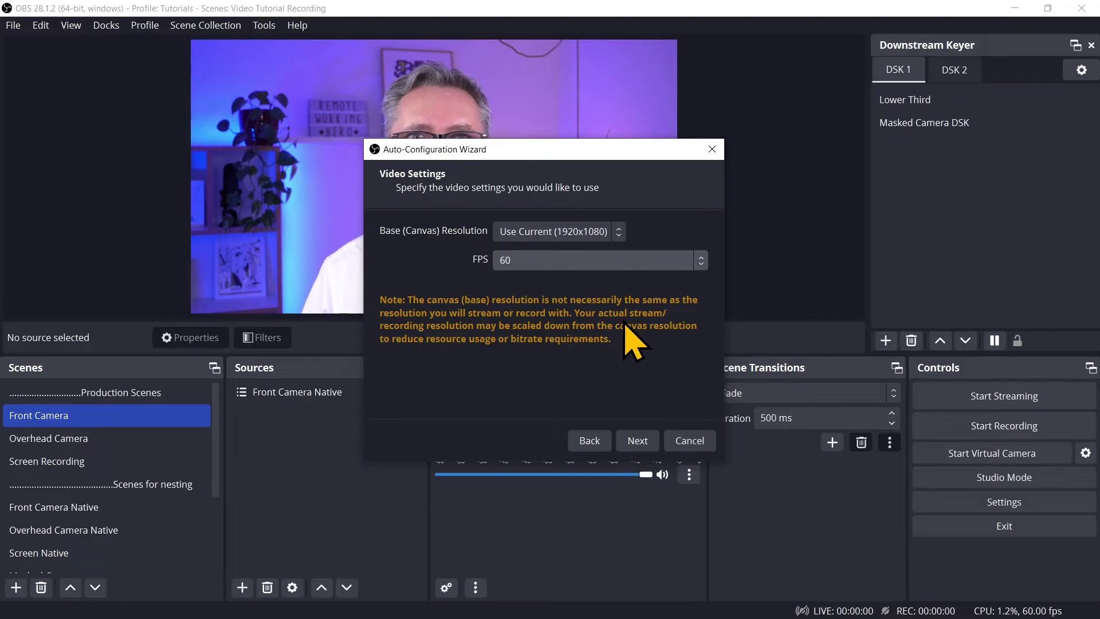
{"action": "left_click", "coordinate": [638, 440]}
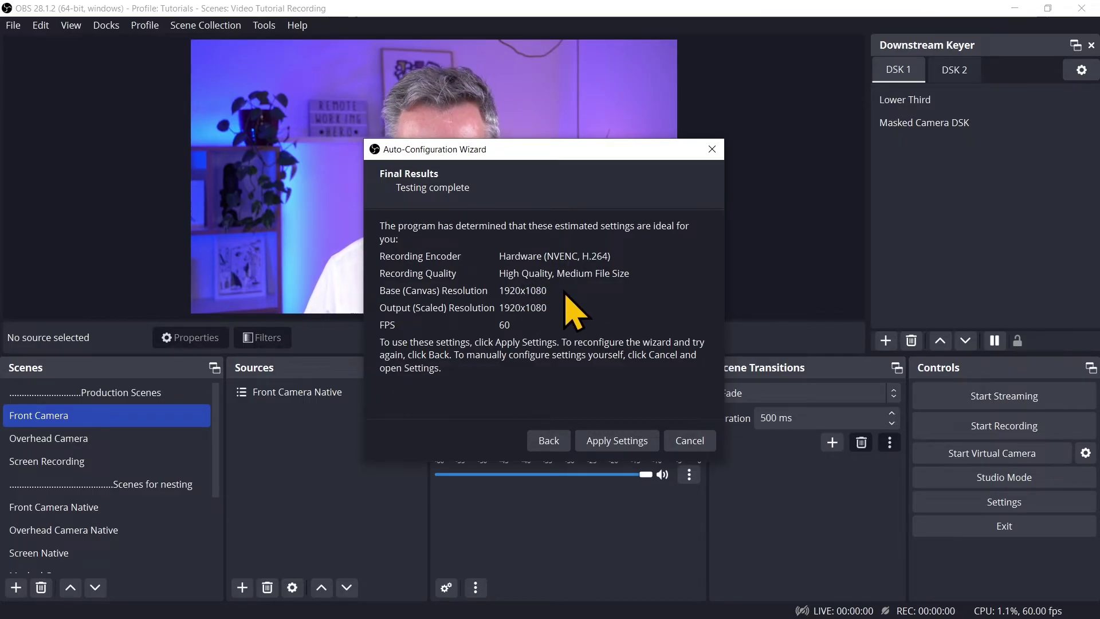
{"action": "left_click", "coordinate": [617, 440]}
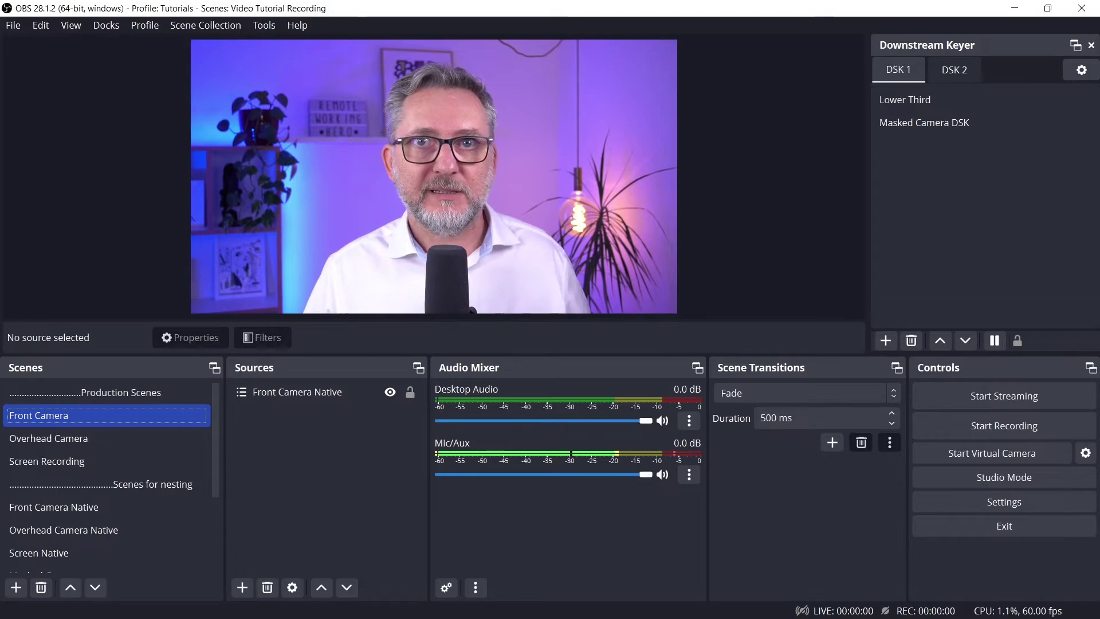
Review the recording output settings in Advanced output mode and close the settings without saving.
{"action": "left_click", "coordinate": [13, 26]}
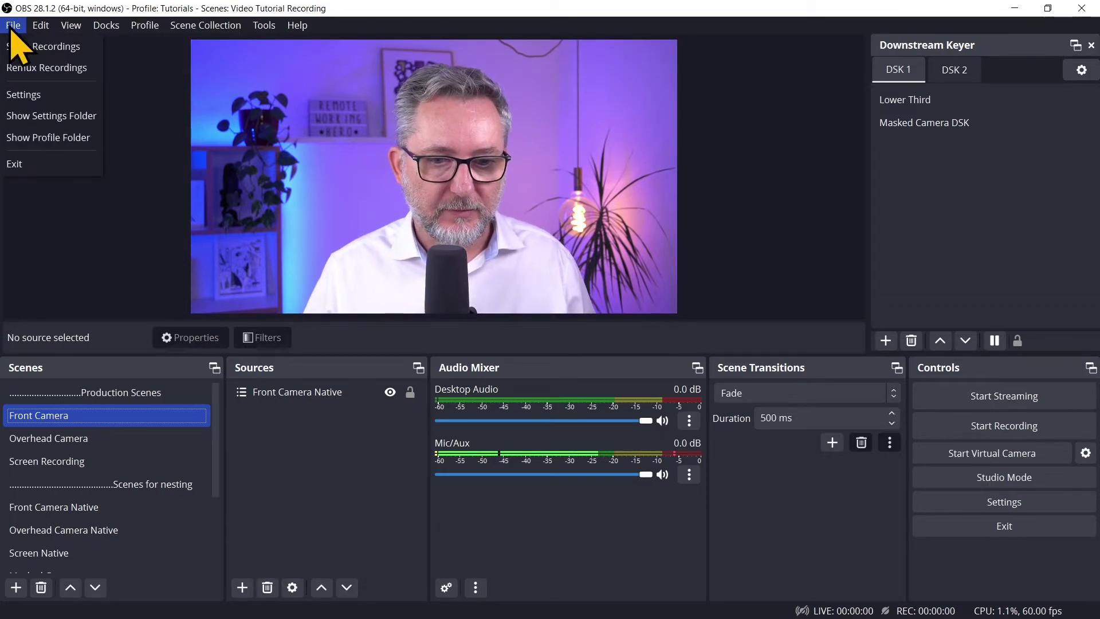
{"action": "left_click", "coordinate": [24, 92]}
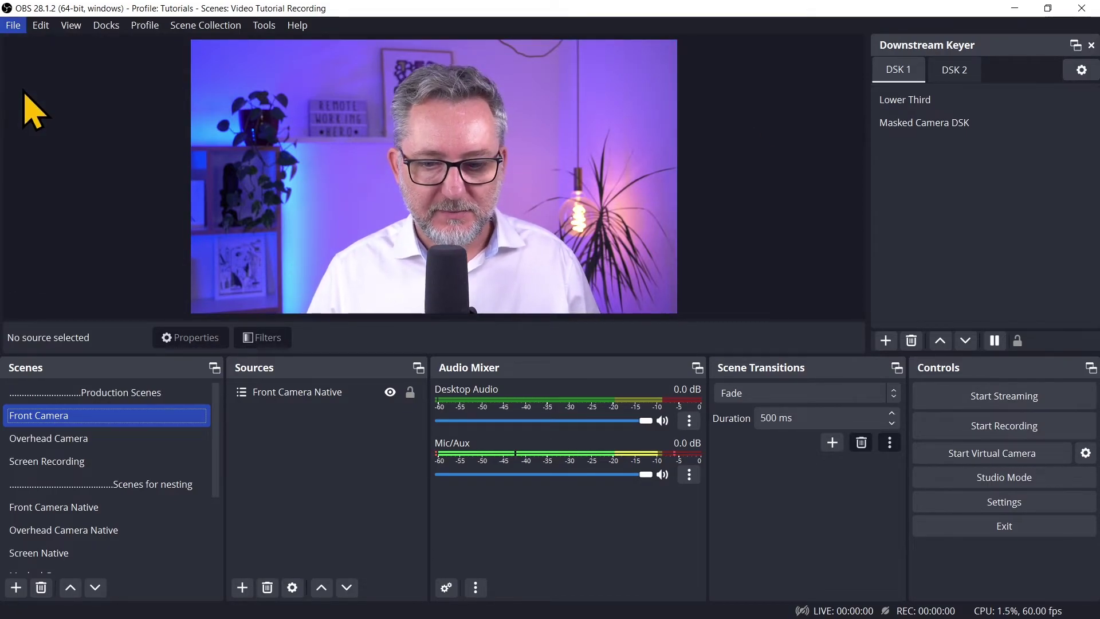
{"action": "left_click", "coordinate": [248, 127]}
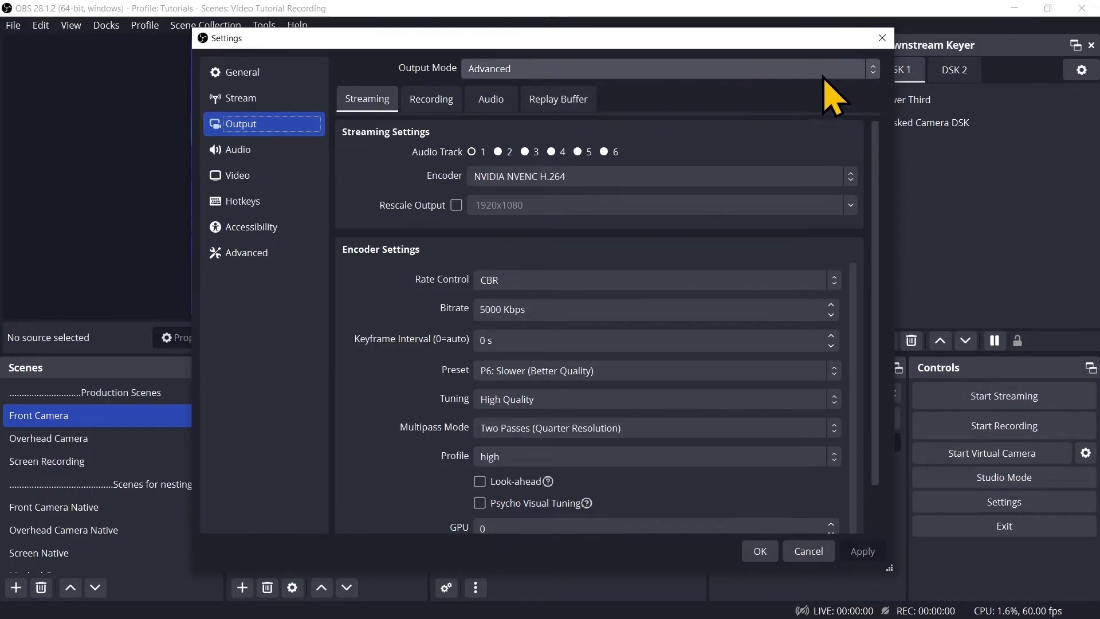
{"action": "left_click", "coordinate": [873, 69]}
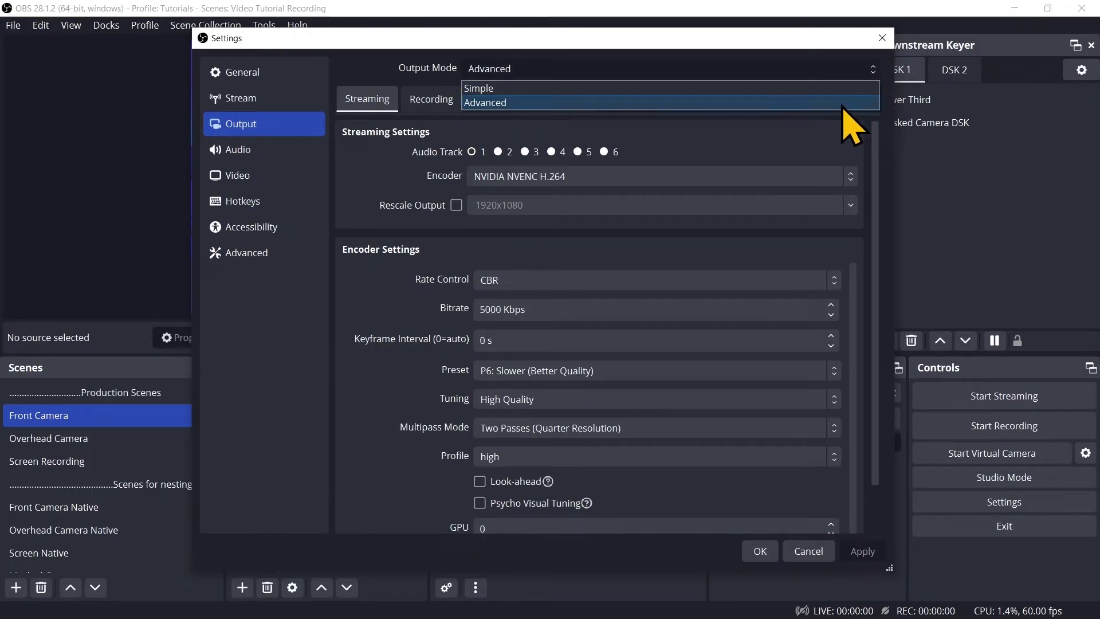
{"action": "left_click", "coordinate": [843, 104]}
{"action": "left_click", "coordinate": [440, 109]}
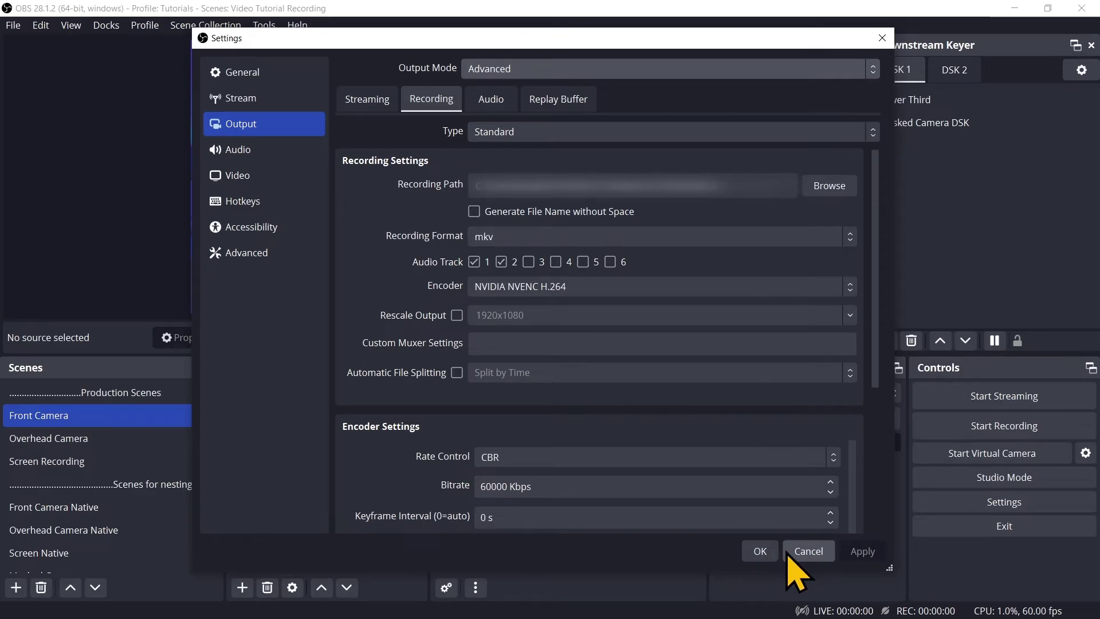
{"action": "left_click", "coordinate": [806, 550]}
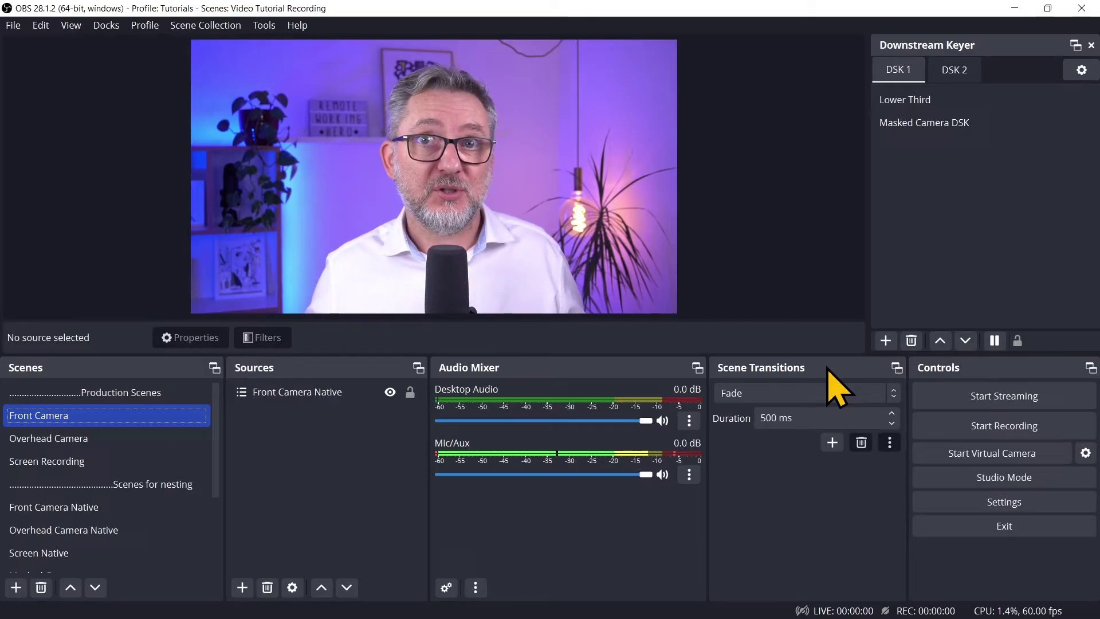
Load an OBS recording into Remux Recordings with an mp4 target file and close the dialog without remuxing.
{"action": "left_click", "coordinate": [13, 25]}
{"action": "left_click", "coordinate": [61, 73]}
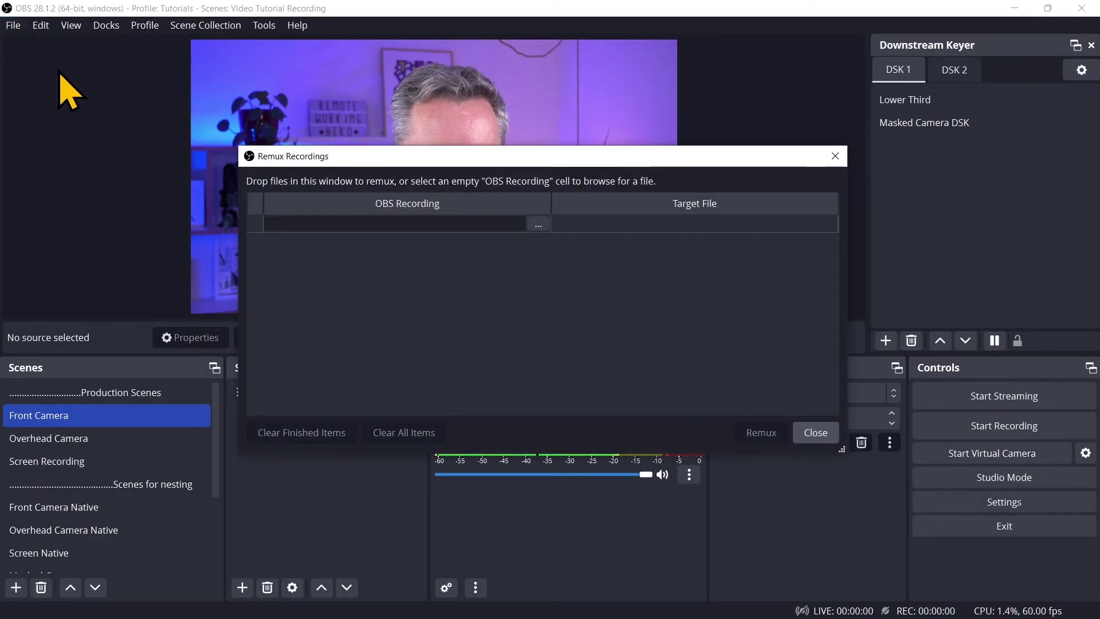
{"action": "left_click", "coordinate": [539, 225]}
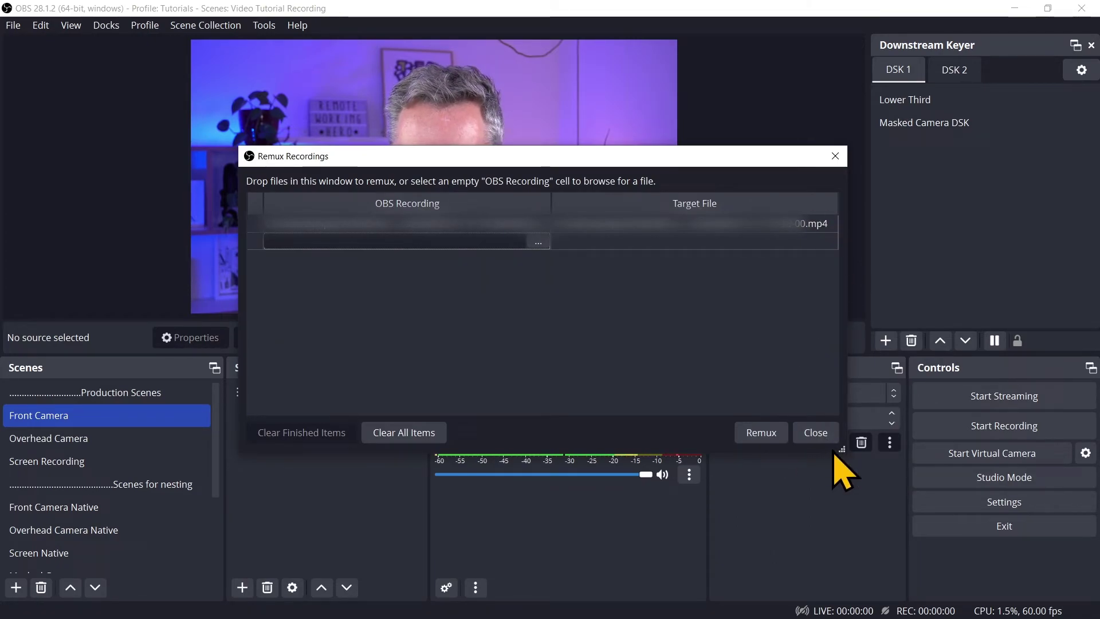
{"action": "left_click", "coordinate": [816, 435]}
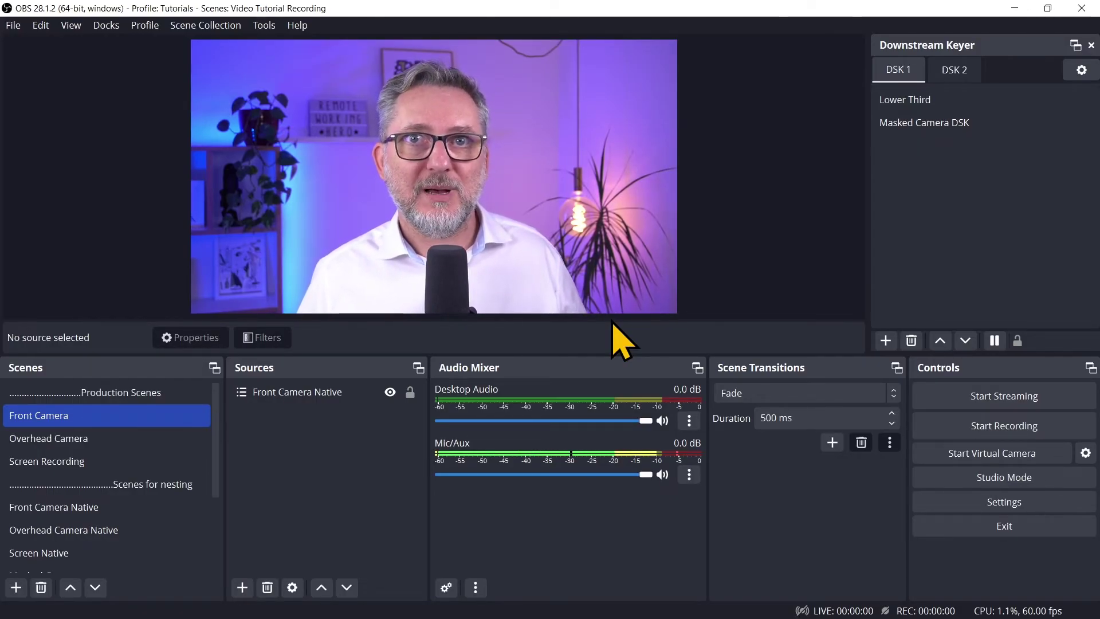
Check the Automatically remux to mp4 option in the advanced recording settings and accept the settings.
{"action": "left_click", "coordinate": [14, 25]}
{"action": "left_click", "coordinate": [48, 91]}
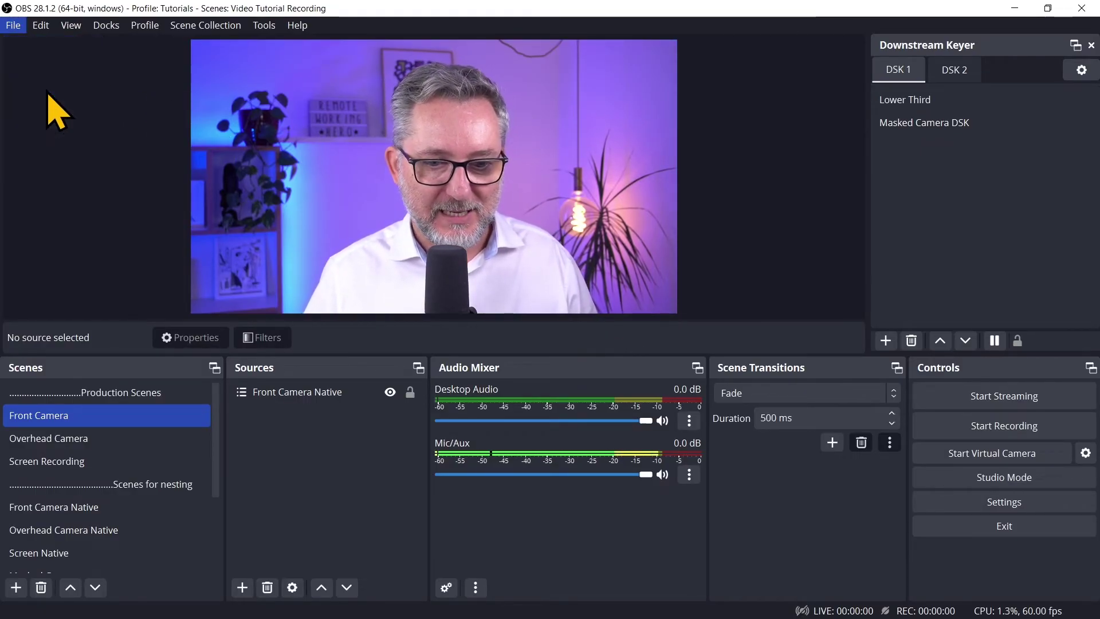
{"action": "left_click", "coordinate": [265, 252]}
{"action": "scroll", "coordinate": [404, 358], "scroll_direction": "down", "scroll_amount": 1}
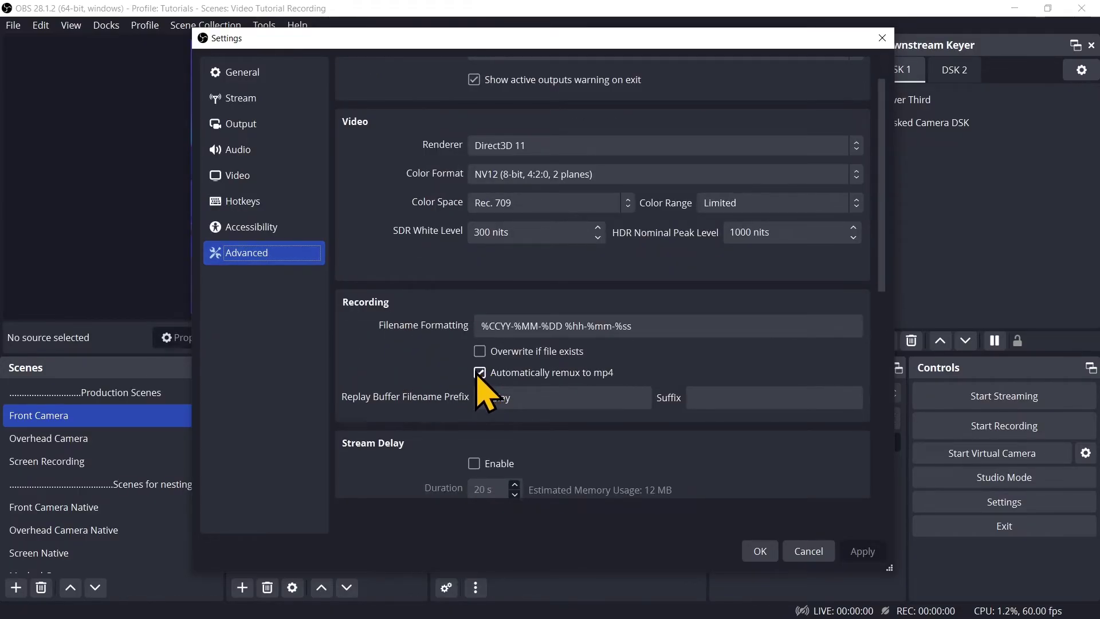
{"action": "left_click", "coordinate": [752, 553]}
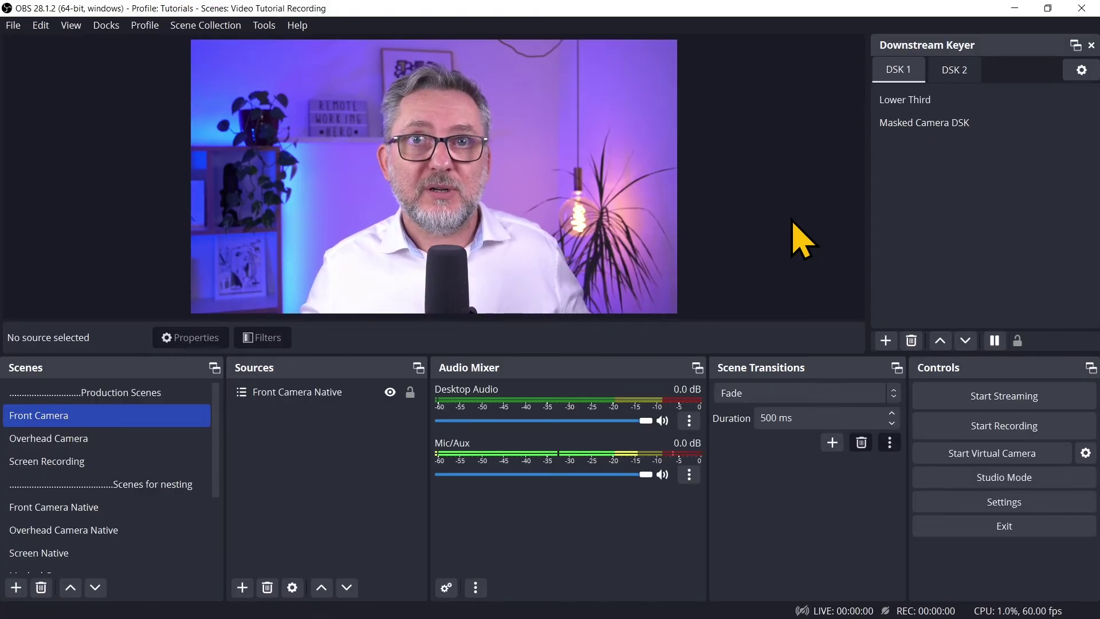
Assign Mic/Aux to audio track 1 only in the advanced audio properties, clearing tracks 2 to 6.
{"action": "left_click", "coordinate": [690, 480]}
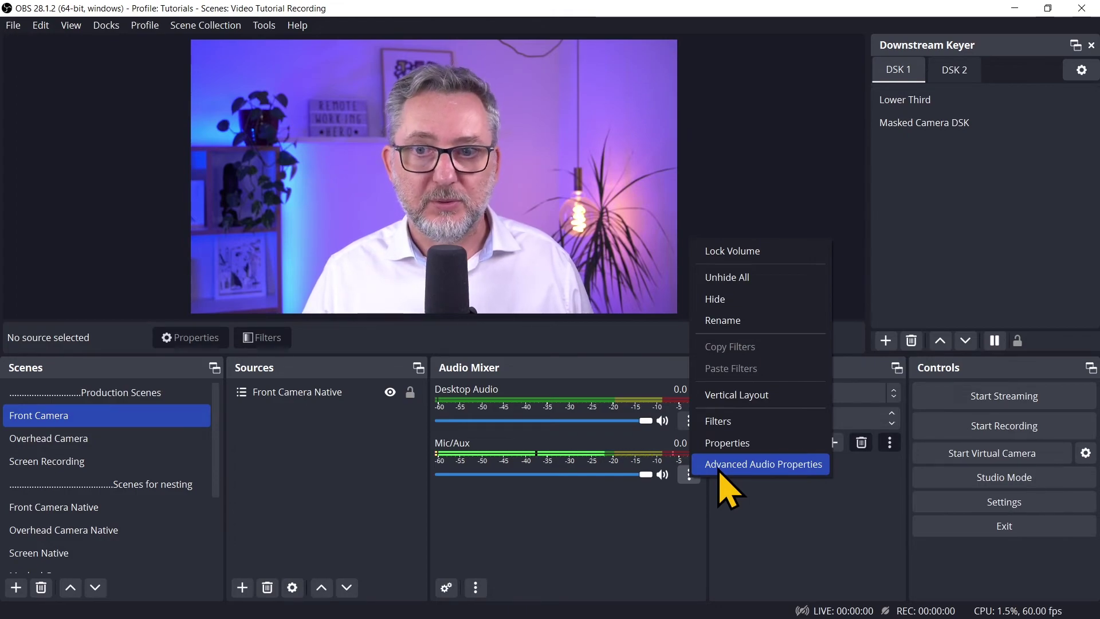
{"action": "left_click", "coordinate": [745, 464]}
{"action": "left_click", "coordinate": [772, 262]}
{"action": "left_click", "coordinate": [800, 263]}
{"action": "left_click", "coordinate": [827, 262]}
{"action": "left_click", "coordinate": [855, 263]}
{"action": "left_click", "coordinate": [882, 262]}
{"action": "left_click", "coordinate": [909, 262]}
Remove Desktop Audio from track 1 and from tracks 3 to 6 and close the advanced audio properties.
{"action": "left_click", "coordinate": [909, 234]}
{"action": "left_click", "coordinate": [855, 233]}
{"action": "left_click", "coordinate": [800, 234]}
{"action": "left_click", "coordinate": [772, 233]}
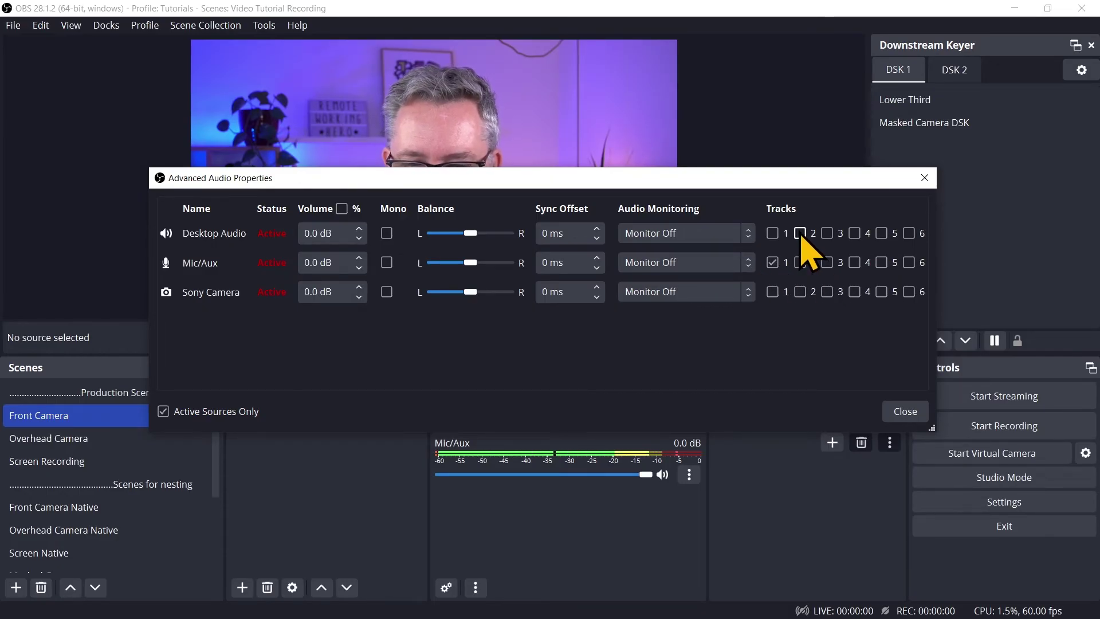
{"action": "left_click", "coordinate": [907, 408]}
Open the recording output settings to check which audio tracks are recorded.
{"action": "left_click", "coordinate": [13, 26]}
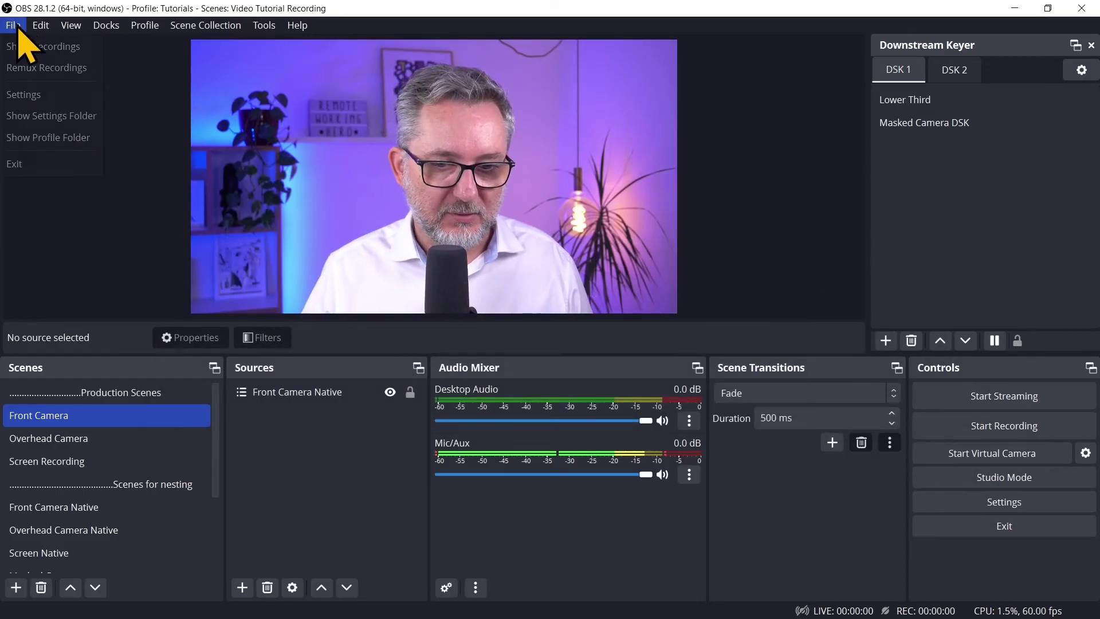
{"action": "left_click", "coordinate": [33, 95]}
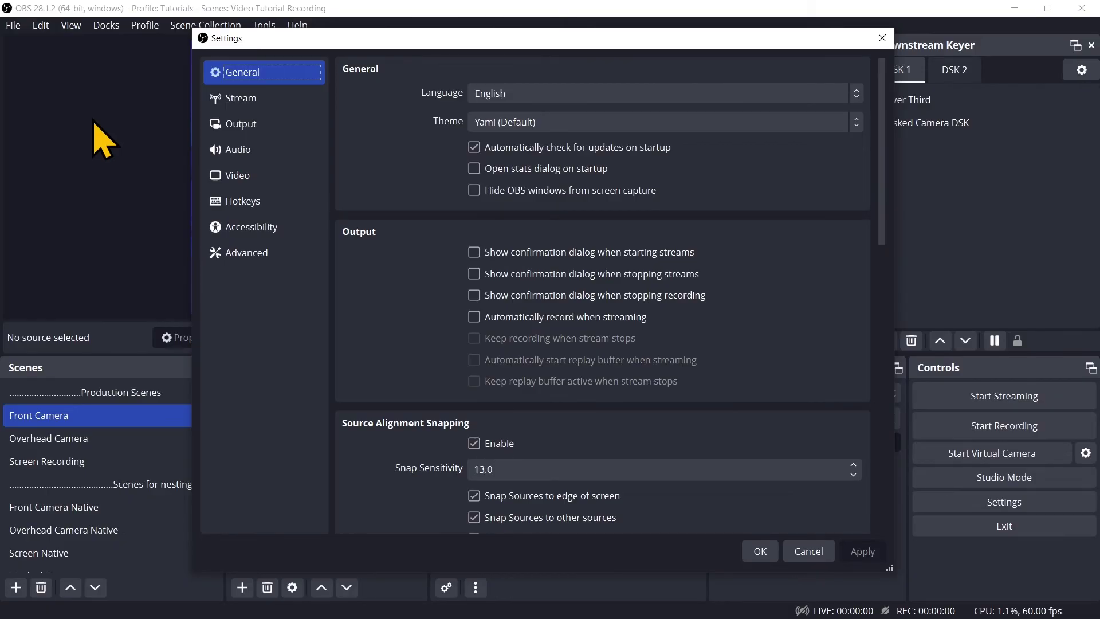
{"action": "left_click", "coordinate": [245, 131]}
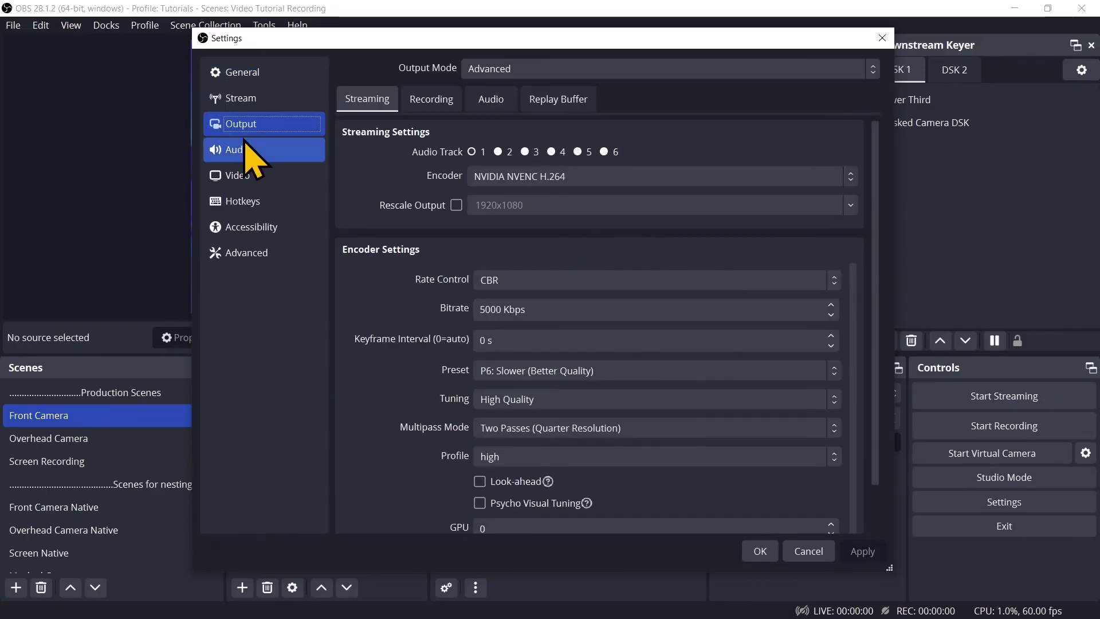
{"action": "left_click", "coordinate": [424, 107]}
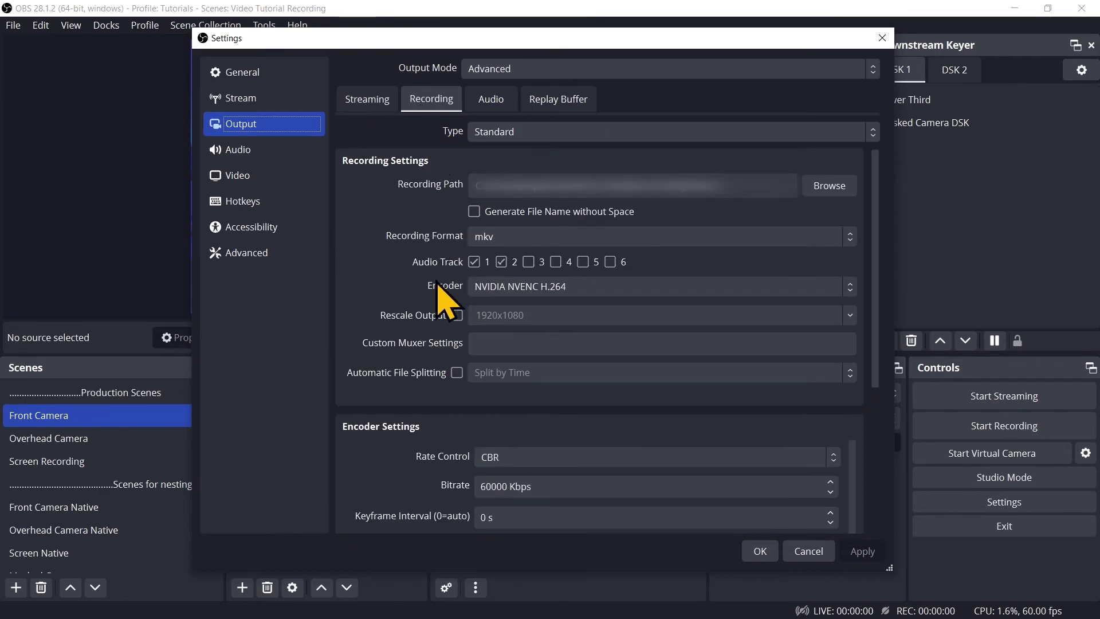